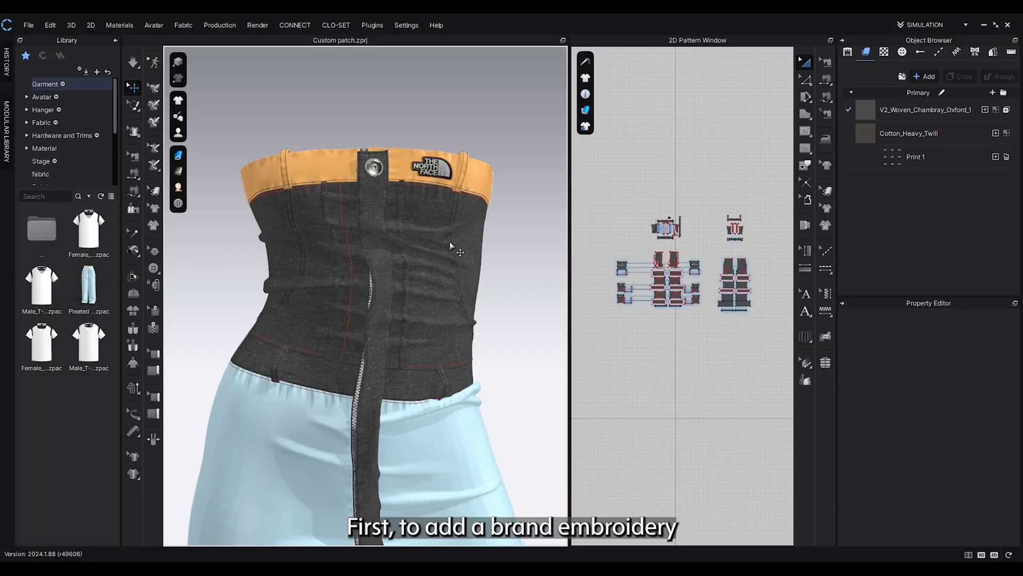
{"action": "right_click_drag", "start_coordinate": [451, 245], "coordinate": [445, 266]}
{"action": "scroll", "coordinate": [446, 268], "scroll_direction": "up", "scroll_amount": 2}
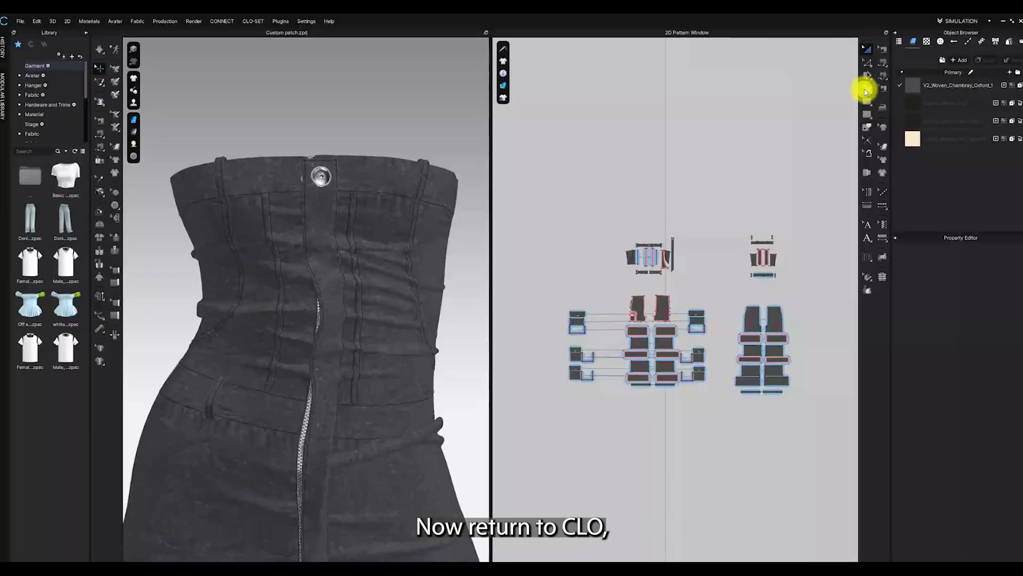
Draw a small rectangle pattern with the Rectangle tool over the waistband piece in the 2D pattern view
{"action": "left_click", "coordinate": [867, 88]}
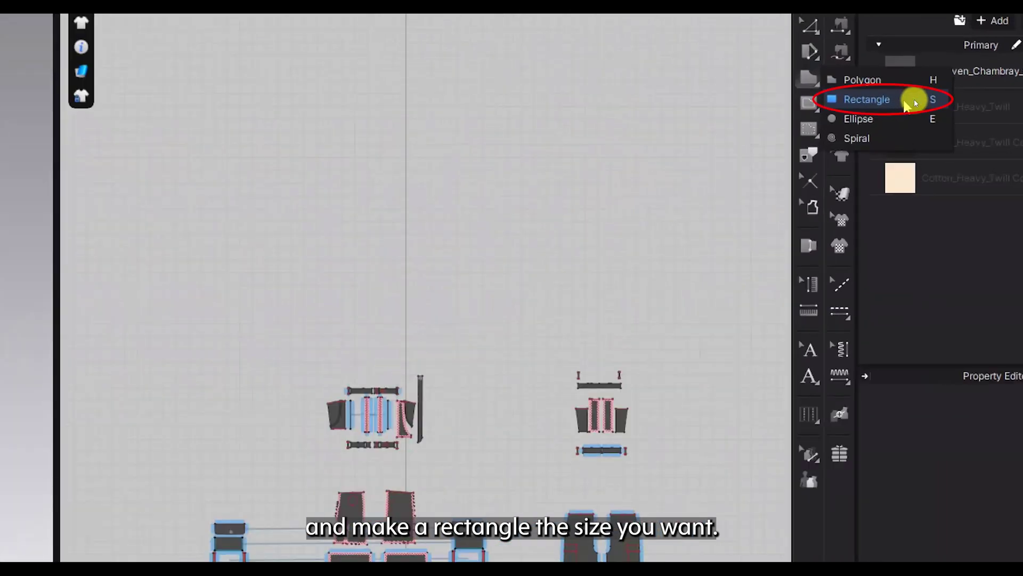
{"action": "left_click", "coordinate": [913, 98]}
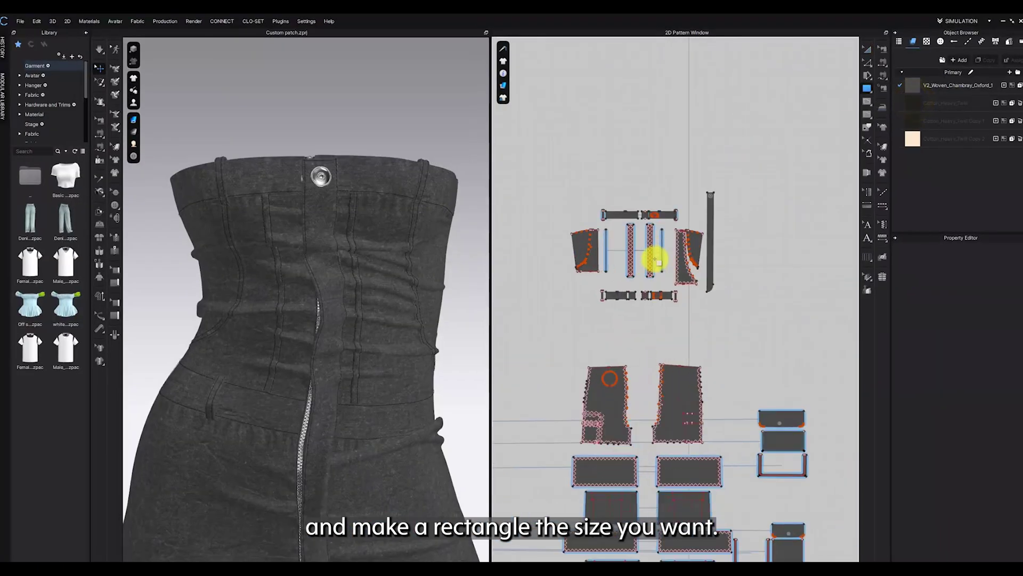
{"action": "scroll", "coordinate": [655, 259], "scroll_direction": "up", "scroll_amount": 6}
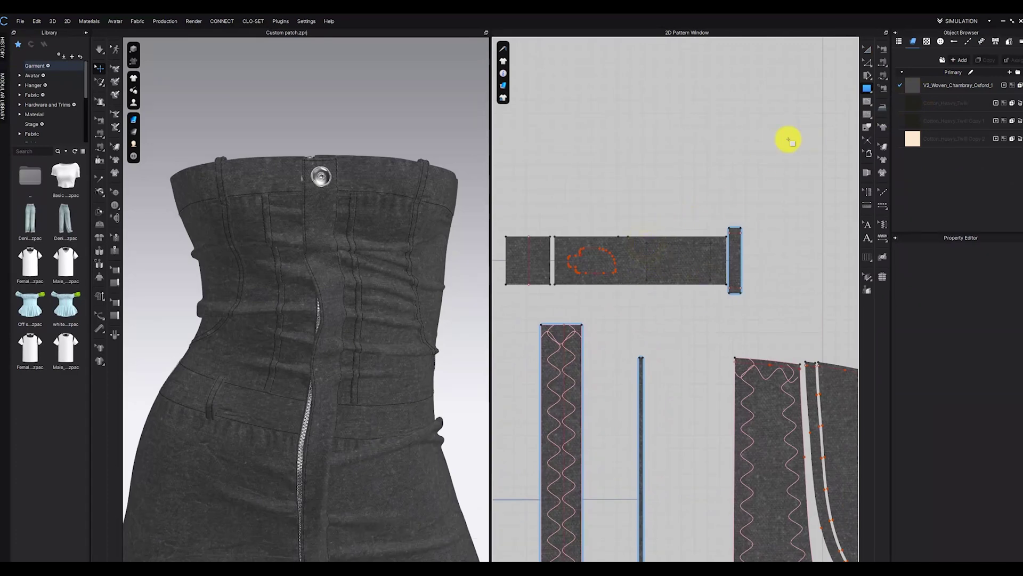
Move the new rectangle pattern off the waistband piece into the empty space just above it
{"action": "left_click", "coordinate": [867, 50]}
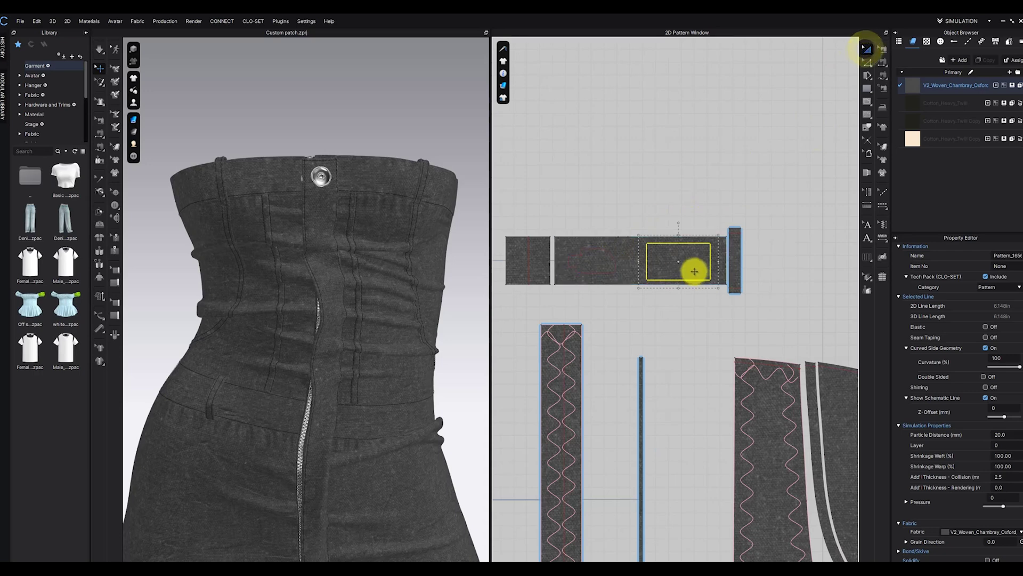
{"action": "left_click_drag", "start_coordinate": [692, 263], "coordinate": [691, 168]}
{"action": "left_click", "coordinate": [756, 178]}
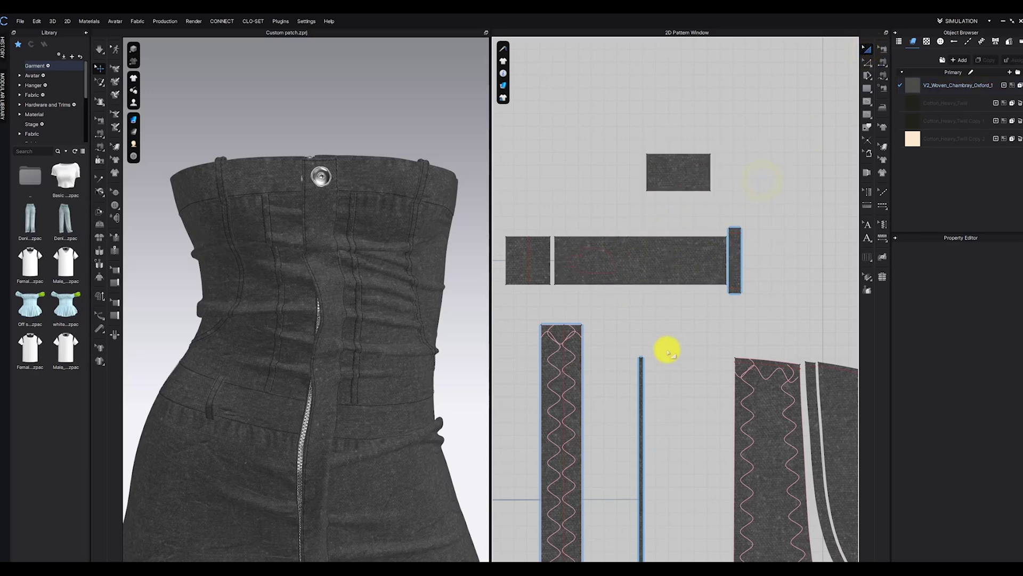
{"action": "middle_click_drag", "start_coordinate": [677, 338], "coordinate": [672, 415]}
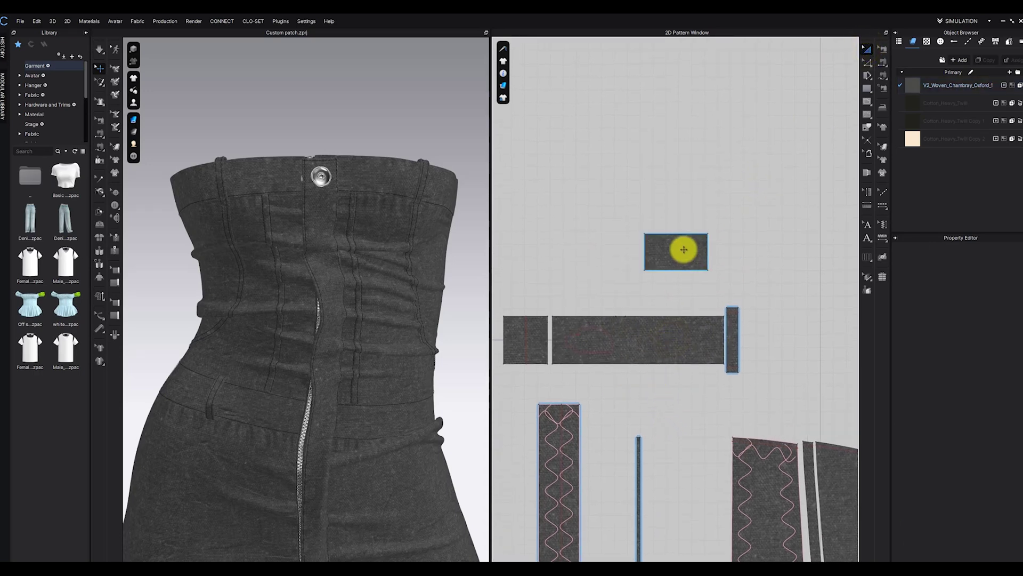
{"action": "left_click_drag", "start_coordinate": [681, 246], "coordinate": [597, 280]}
{"action": "left_click", "coordinate": [659, 217]}
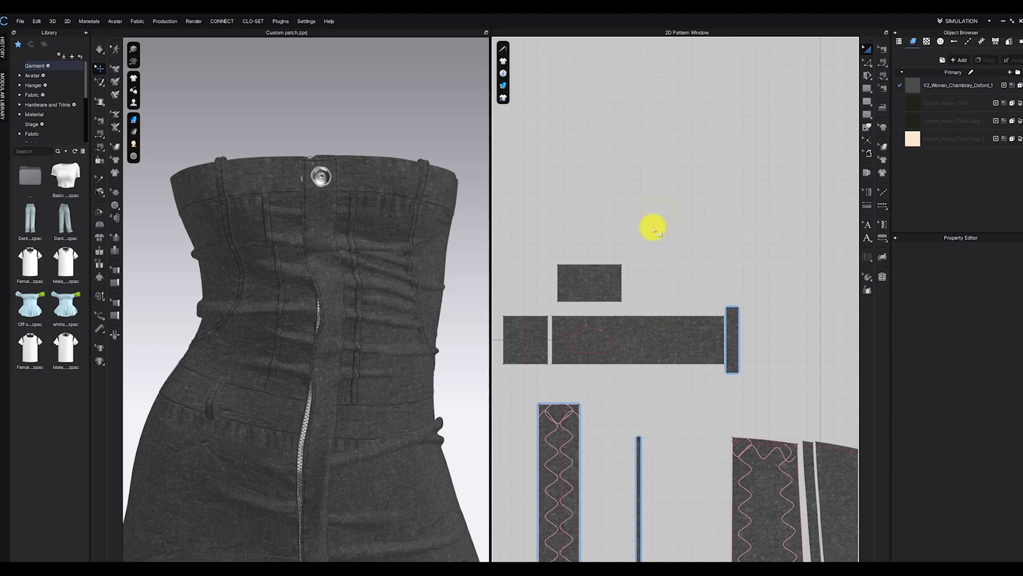
Apply the Cotton_Heavy_Twill fabric from the library to the rectangle pattern
{"action": "left_click", "coordinate": [38, 94]}
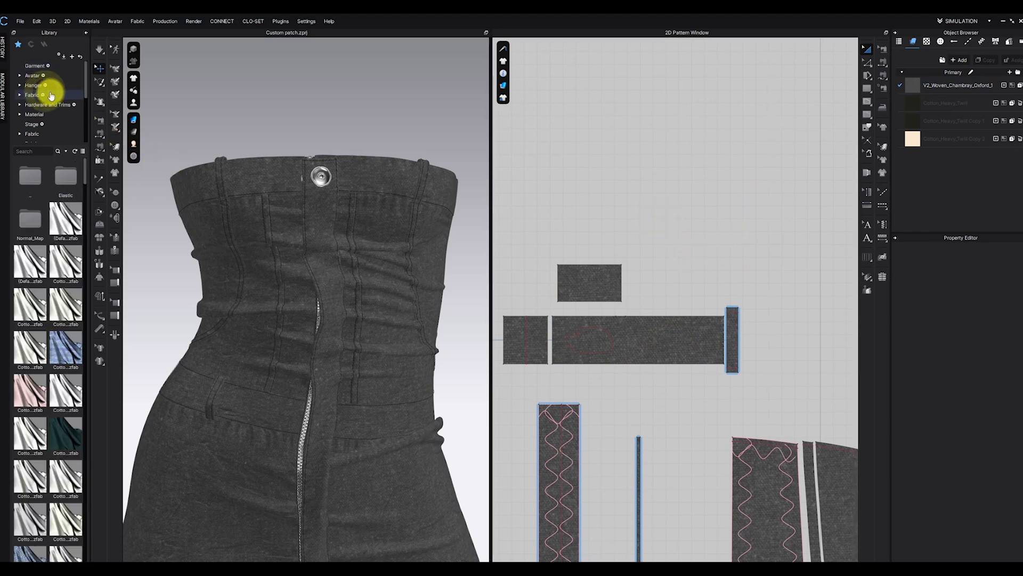
{"action": "mouse_move", "coordinate": [22, 356]}
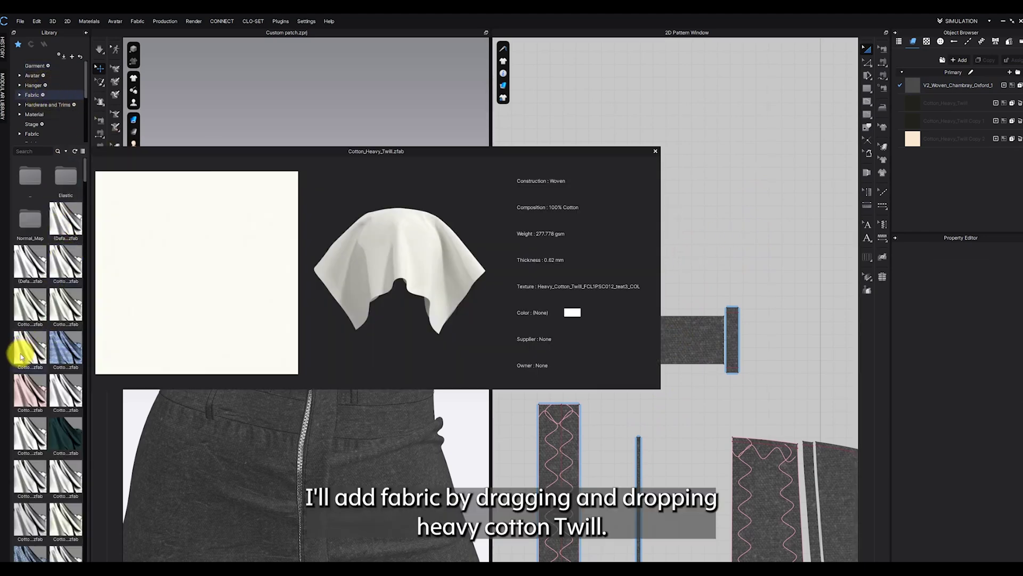
{"action": "left_click_drag", "start_coordinate": [21, 356], "coordinate": [590, 276]}
Add a print to the new white Cotton_Heavy_Twill fabric using the image file "The North face"
{"action": "scroll", "coordinate": [592, 269], "scroll_direction": "up", "scroll_amount": 4}
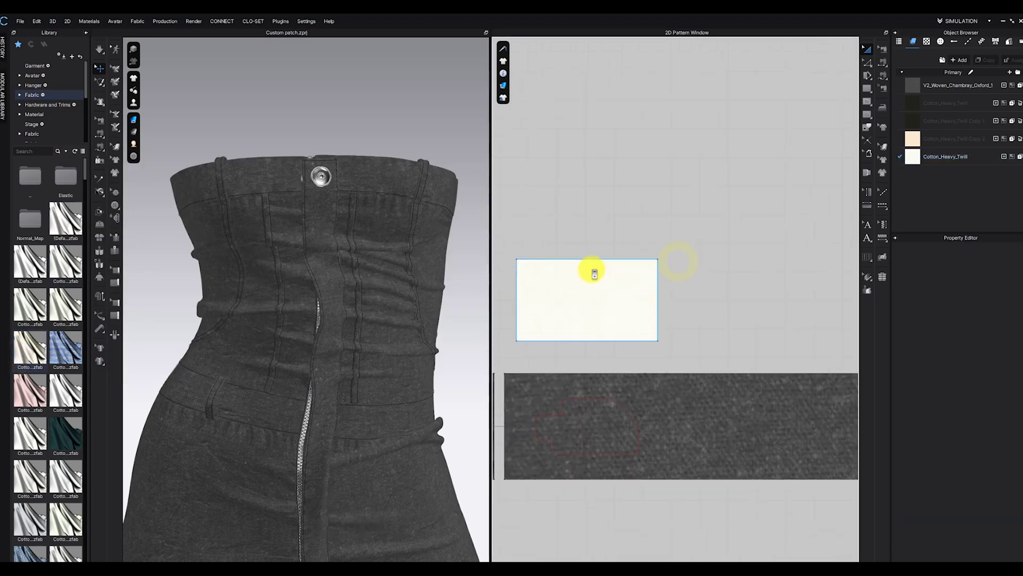
{"action": "middle_click_drag", "start_coordinate": [592, 269], "coordinate": [634, 275]}
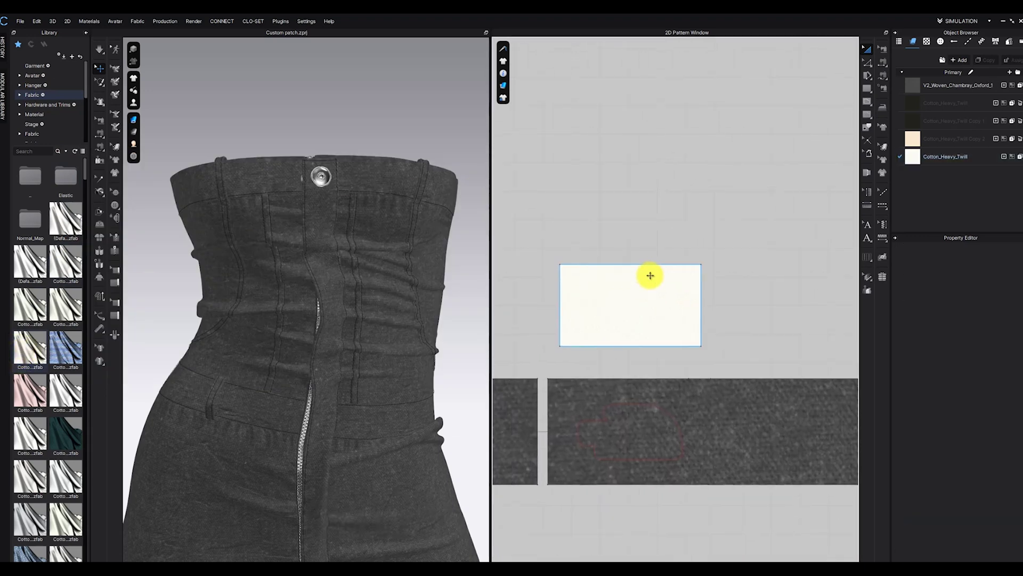
{"action": "left_click", "coordinate": [990, 158]}
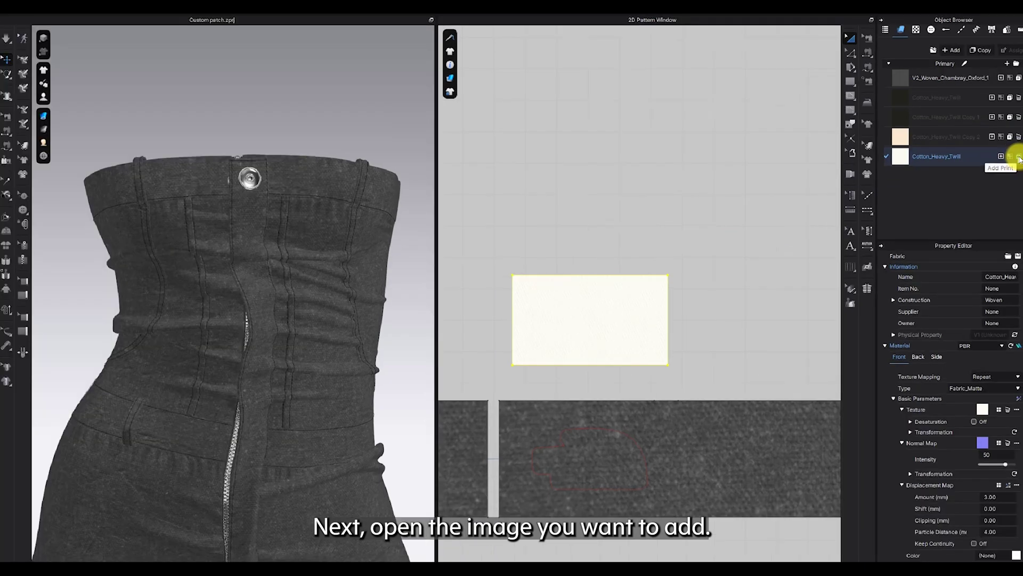
{"action": "left_click", "coordinate": [1020, 158]}
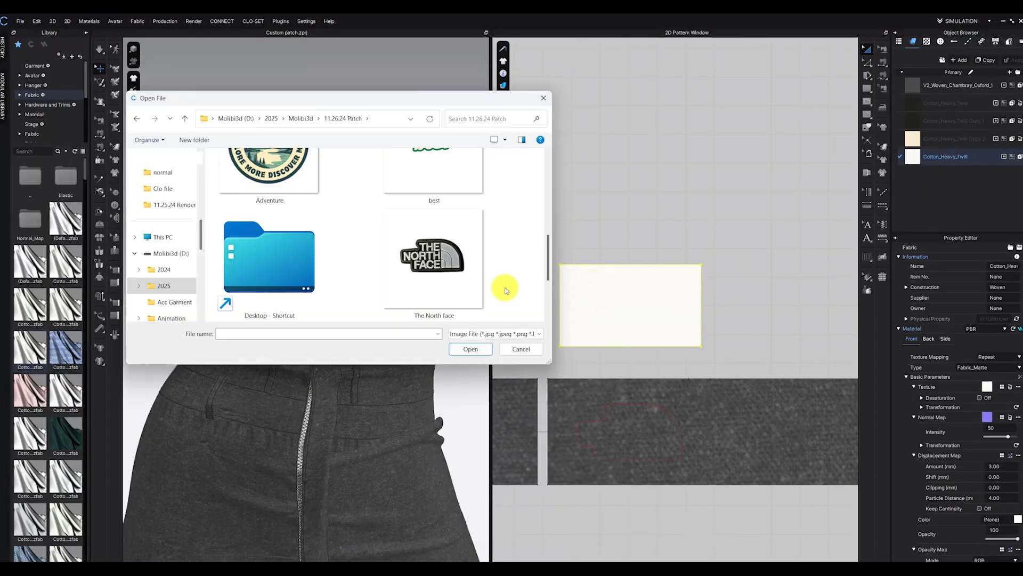
{"action": "double_click", "coordinate": [460, 288]}
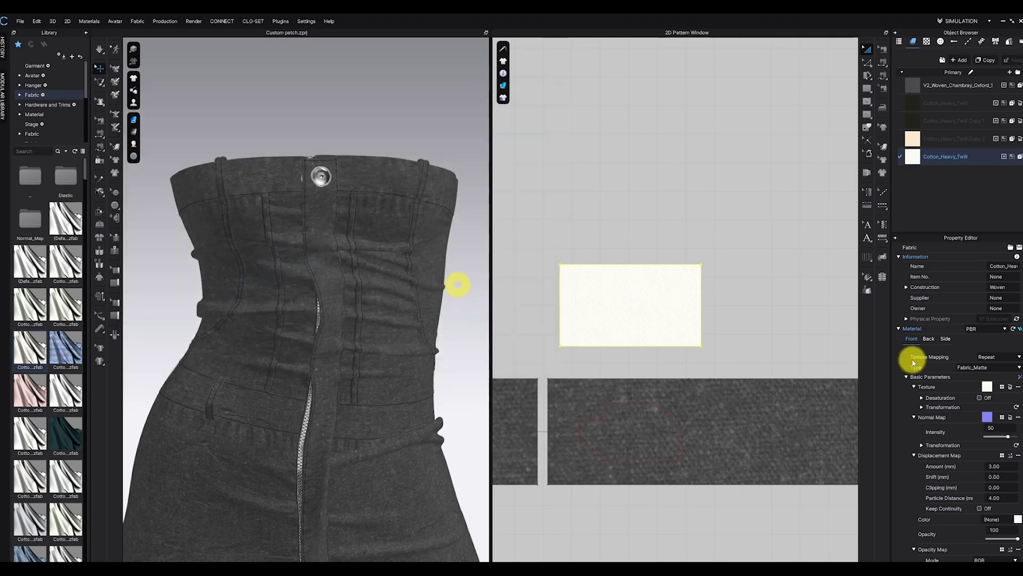
Scale and reposition the print with Edit Texture (2D) so one complete The North Face logo fits centred inside the rectangle
{"action": "scroll", "coordinate": [677, 317], "scroll_direction": "up", "scroll_amount": 1}
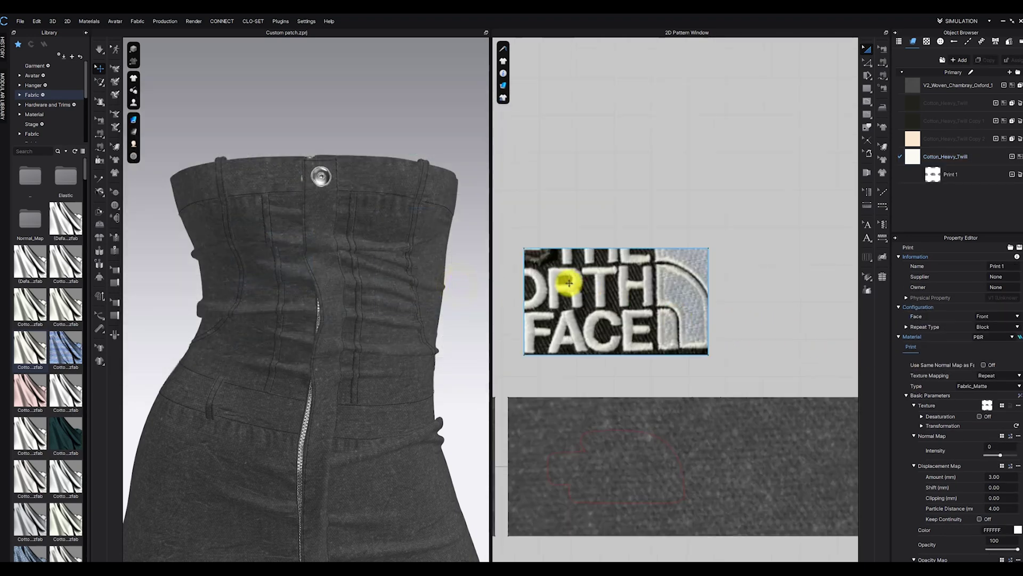
{"action": "left_click", "coordinate": [137, 22]}
{"action": "mouse_move", "coordinate": [155, 30]}
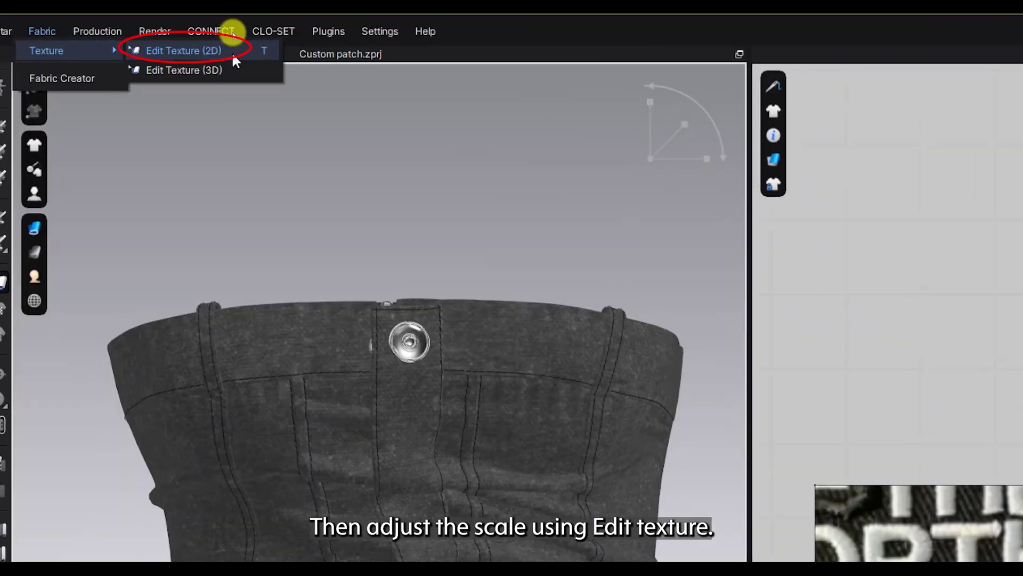
{"action": "left_click", "coordinate": [232, 52]}
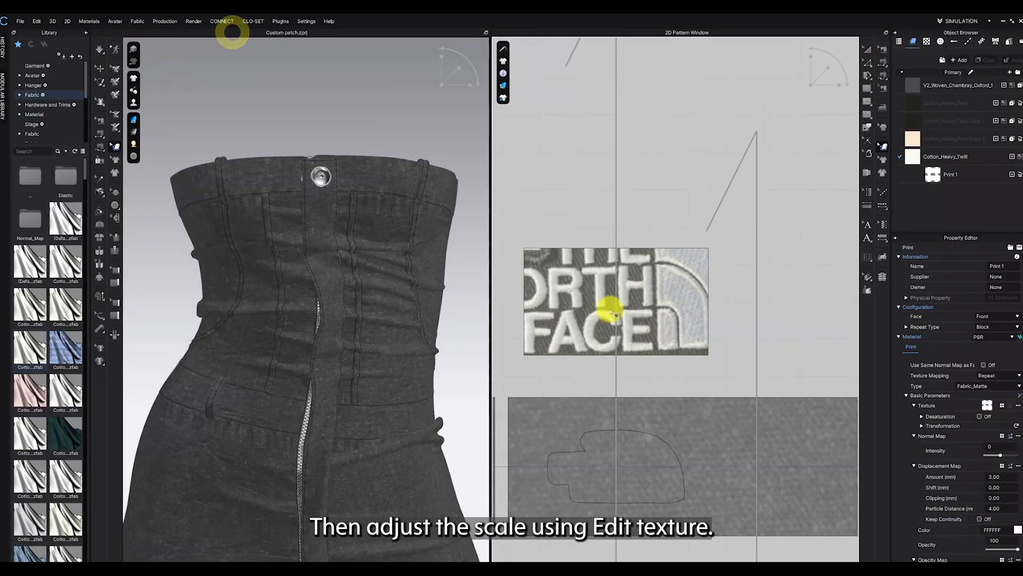
{"action": "left_click", "coordinate": [611, 312]}
{"action": "left_click", "coordinate": [824, 69]}
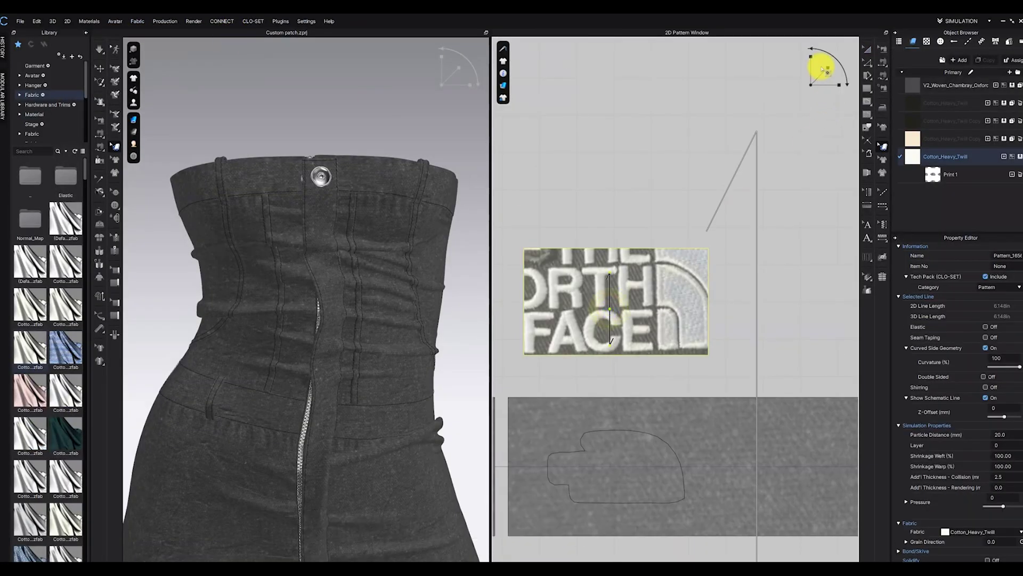
{"action": "left_click_drag", "start_coordinate": [826, 66], "coordinate": [820, 76]}
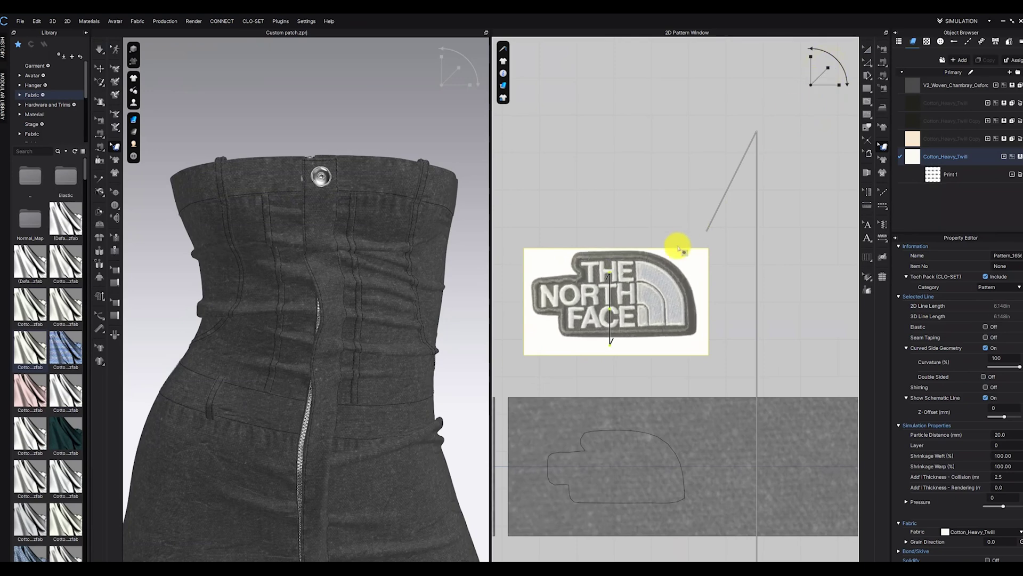
{"action": "left_click_drag", "start_coordinate": [655, 271], "coordinate": [655, 277]}
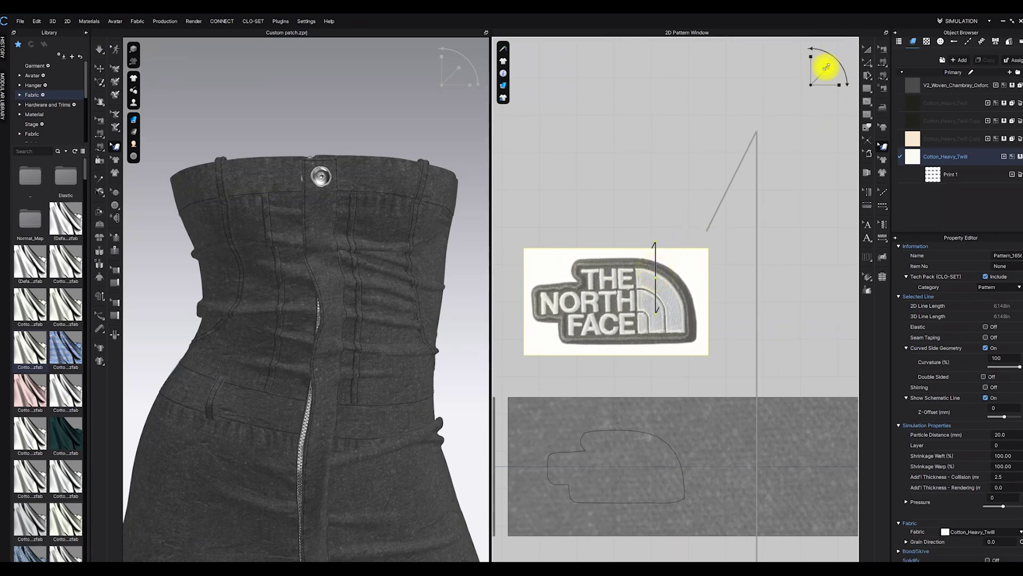
{"action": "left_click", "coordinate": [867, 49]}
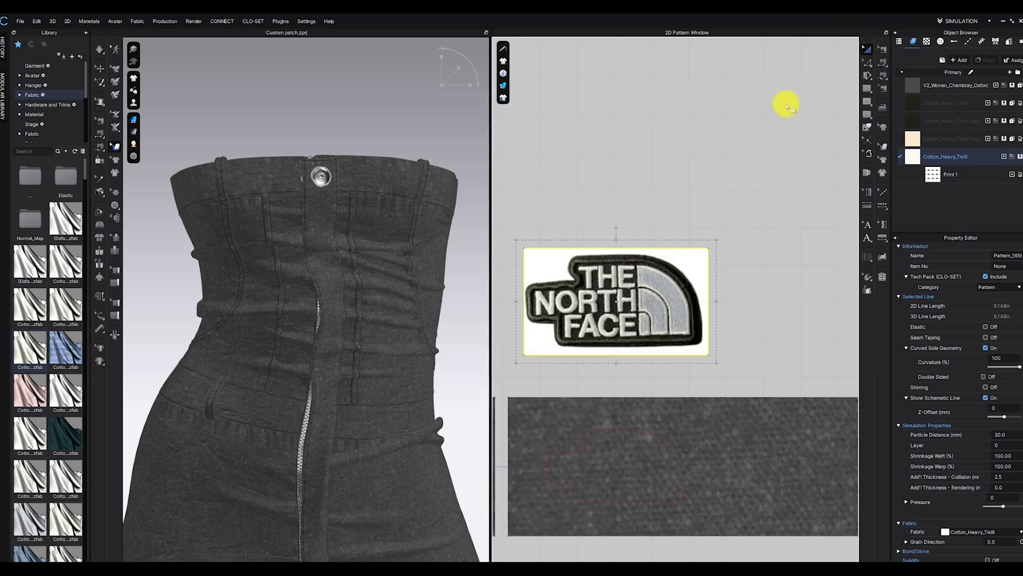
{"action": "left_click", "coordinate": [786, 105]}
Show the avatar with its arrangement points and place the logo patch at the front point near the bodice's upper edge, on the avatar's left side
{"action": "left_click", "coordinate": [134, 102]}
{"action": "left_click", "coordinate": [163, 118]}
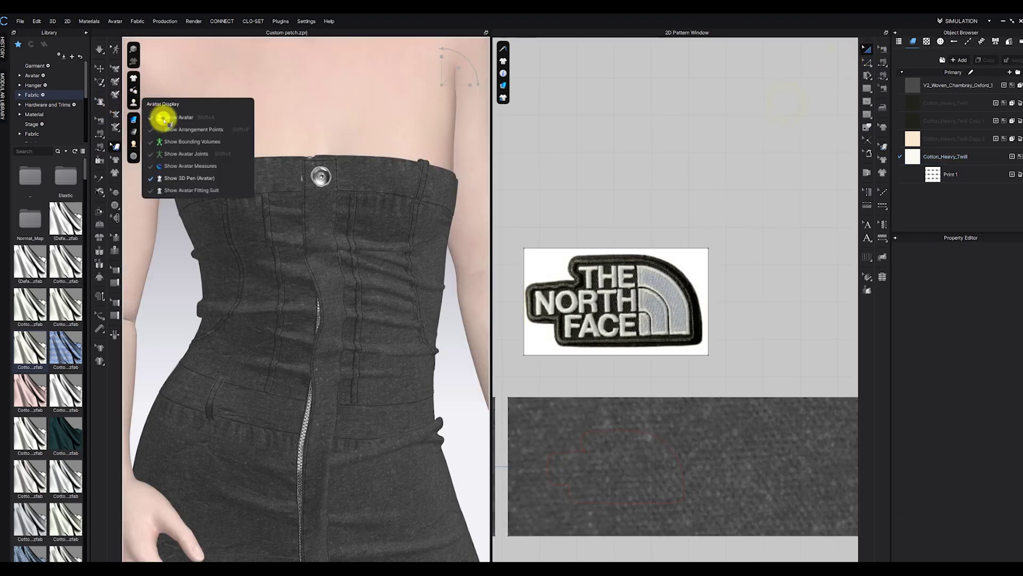
{"action": "left_click", "coordinate": [165, 129]}
{"action": "left_click", "coordinate": [646, 310]}
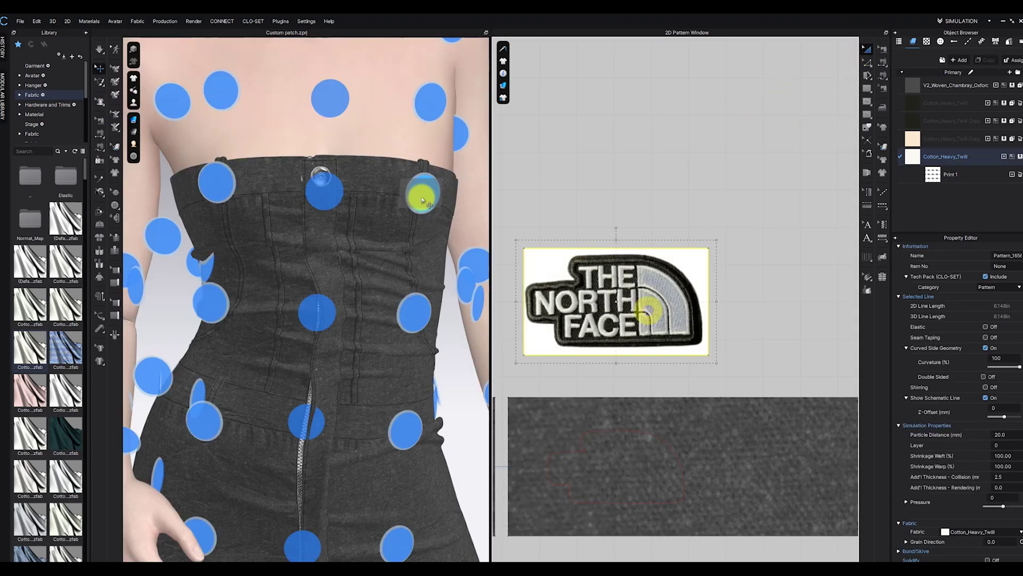
{"action": "left_click", "coordinate": [422, 198]}
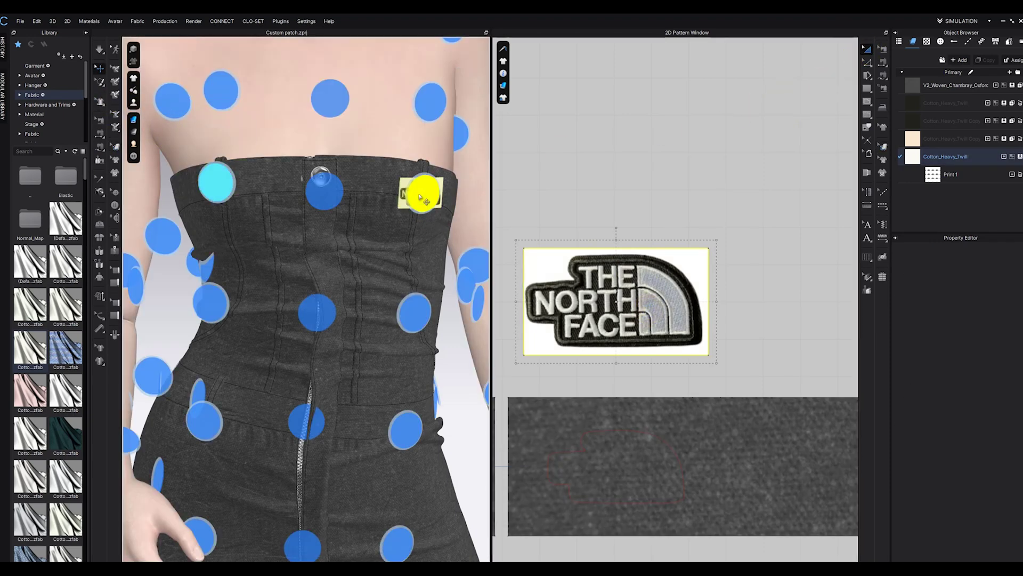
Hide the avatar in the 3D view, leaving only the garment with the logo patch
{"action": "left_click", "coordinate": [133, 102]}
{"action": "left_click", "coordinate": [172, 117]}
{"action": "left_click", "coordinate": [406, 127]}
{"action": "right_click_drag", "start_coordinate": [413, 132], "coordinate": [408, 150]}
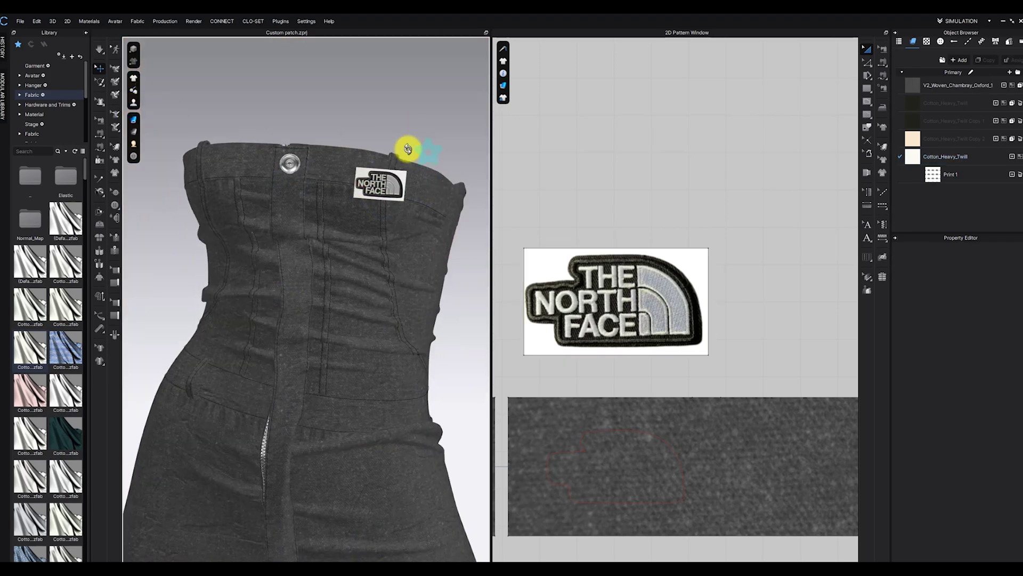
{"action": "scroll", "coordinate": [400, 151], "scroll_direction": "up", "scroll_amount": 3}
{"action": "middle_click_drag", "start_coordinate": [403, 149], "coordinate": [390, 293]}
{"action": "scroll", "coordinate": [376, 240], "scroll_direction": "up", "scroll_amount": 1}
{"action": "mouse_move", "coordinate": [391, 293]}
{"action": "right_mouse_down"}
{"action": "mouse_move", "coordinate": [422, 294]}
{"action": "mouse_move", "coordinate": [375, 305]}
{"action": "right_mouse_up"}
{"action": "scroll", "coordinate": [414, 296], "scroll_direction": "up", "scroll_amount": 3}
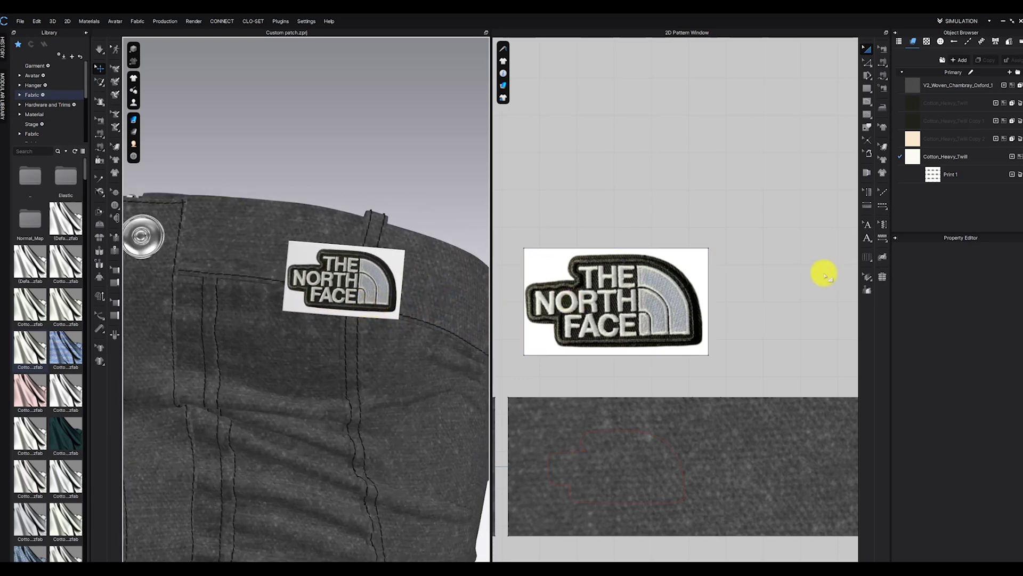
Start an Internal Polygon/Line at the notch before THE and trace the logo's upper-left curve and straight top edge
{"action": "left_click", "coordinate": [868, 102]}
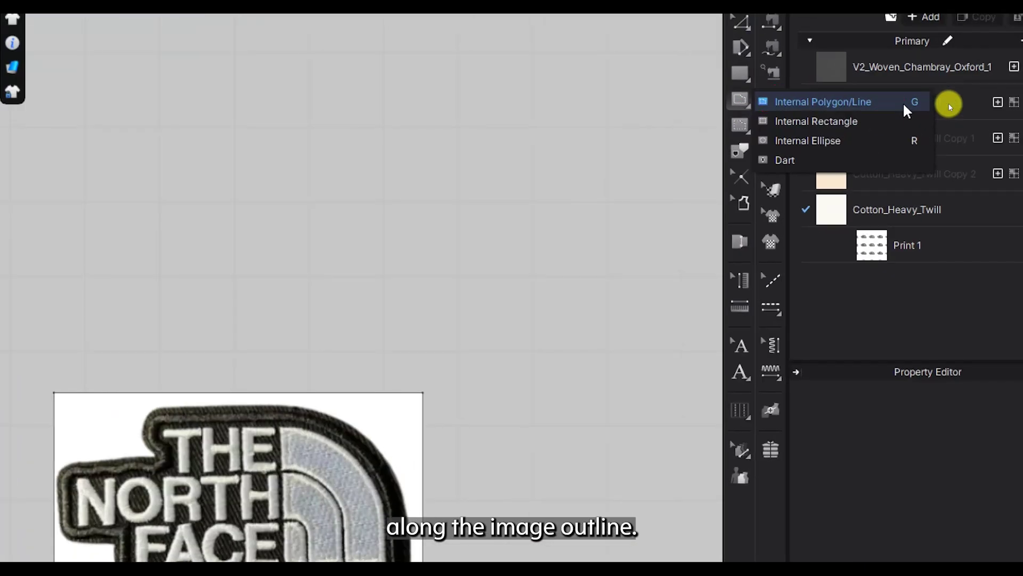
{"action": "left_click", "coordinate": [902, 101]}
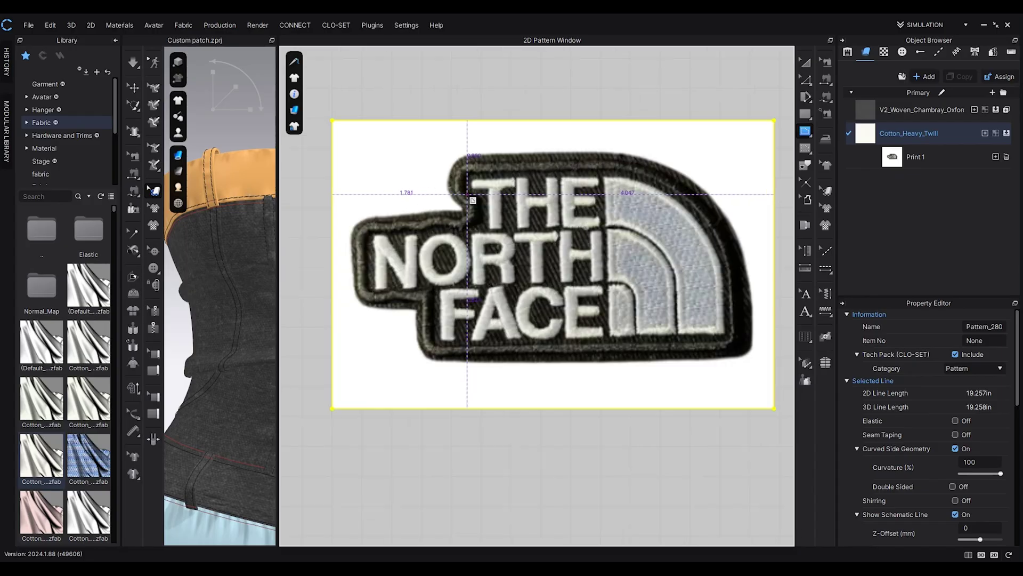
{"action": "scroll", "coordinate": [454, 208], "scroll_direction": "up", "scroll_amount": 3}
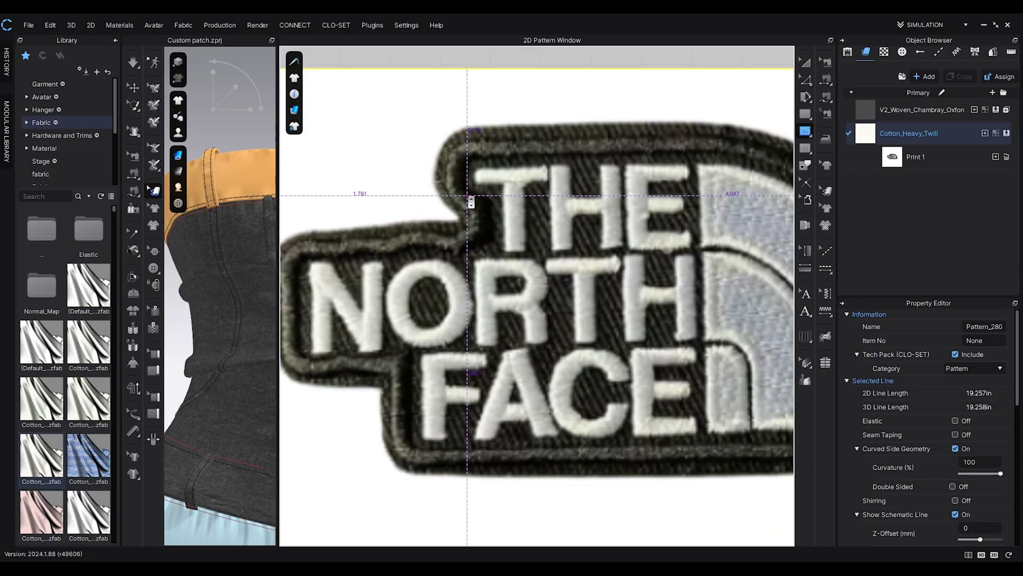
{"action": "left_click", "coordinate": [450, 205]}
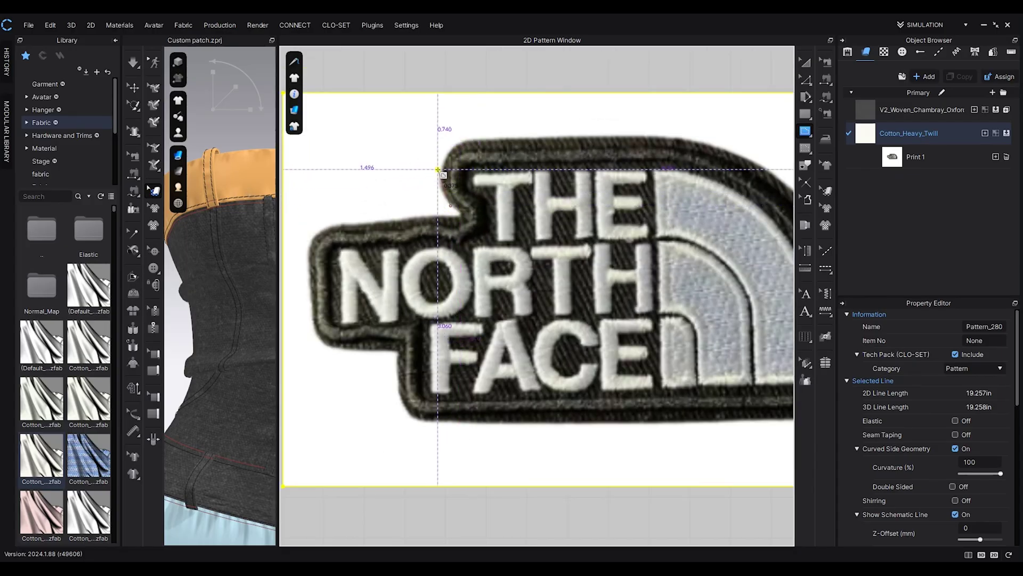
{"action": "left_click_drag", "start_coordinate": [438, 169], "coordinate": [438, 136]}
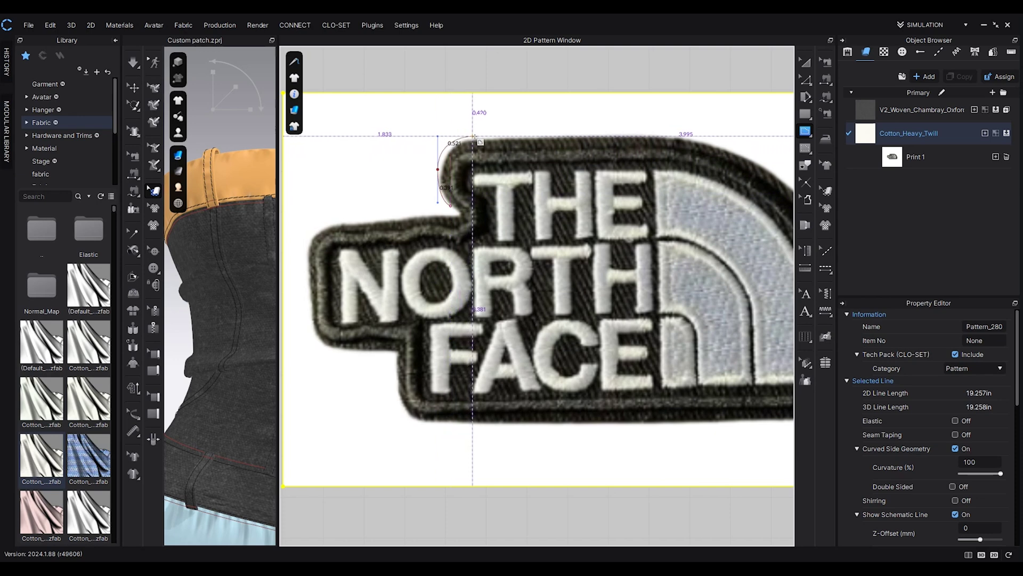
{"action": "left_click", "coordinate": [485, 137]}
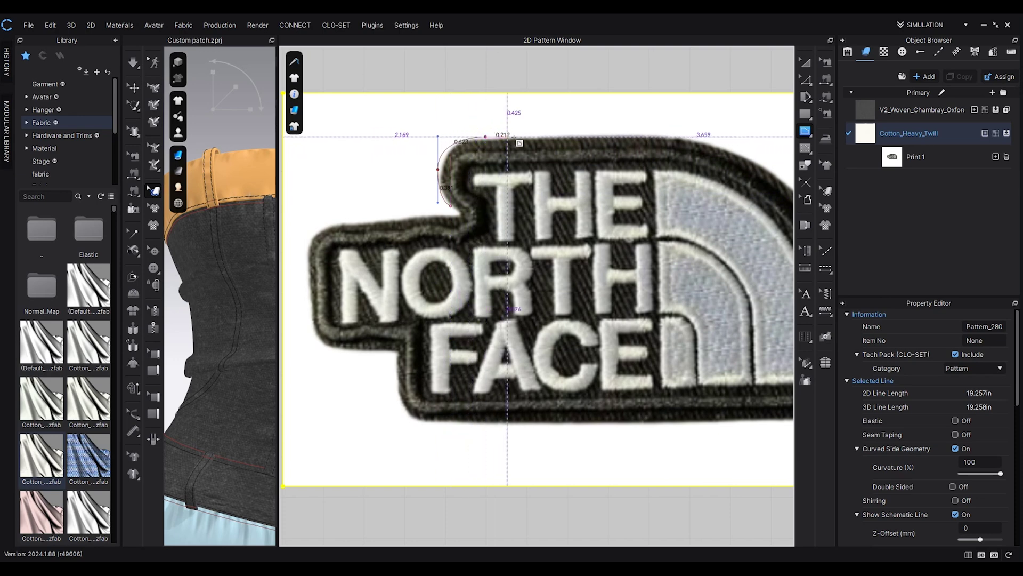
{"action": "left_click", "coordinate": [671, 137]}
Continue the internal line with curve points down the logo's rounded right side and around its lower-right corner
{"action": "middle_click_drag", "start_coordinate": [670, 137], "coordinate": [485, 137]}
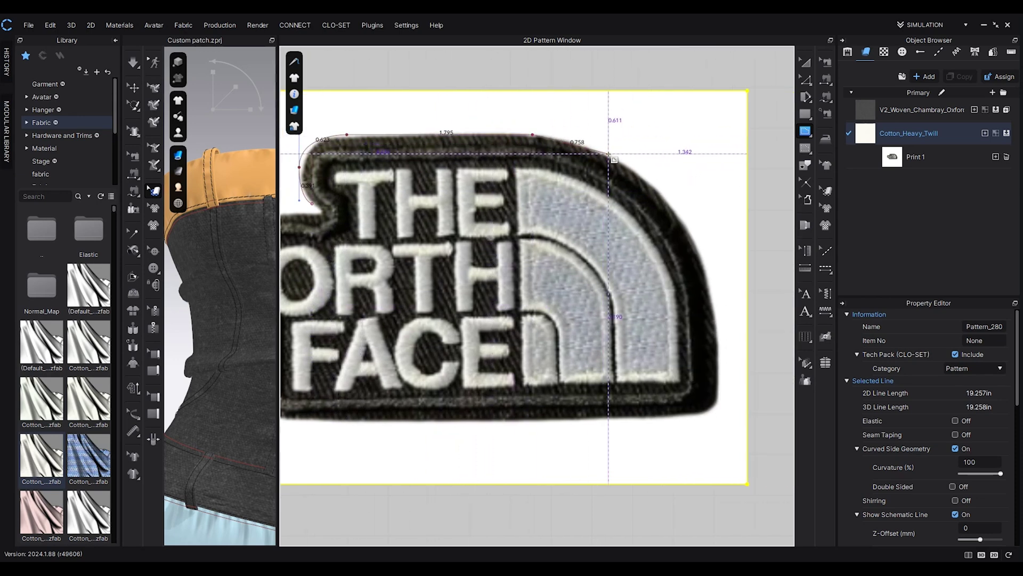
{"action": "left_click_drag", "start_coordinate": [608, 155], "coordinate": [629, 169]}
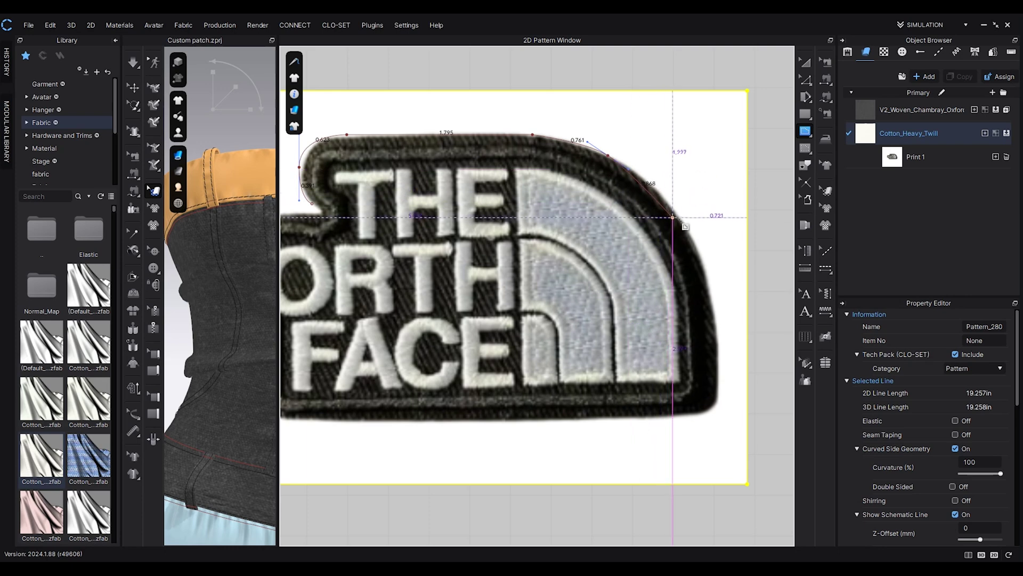
{"action": "left_click", "coordinate": [680, 224]}
{"action": "left_click_drag", "start_coordinate": [707, 264], "coordinate": [707, 269]}
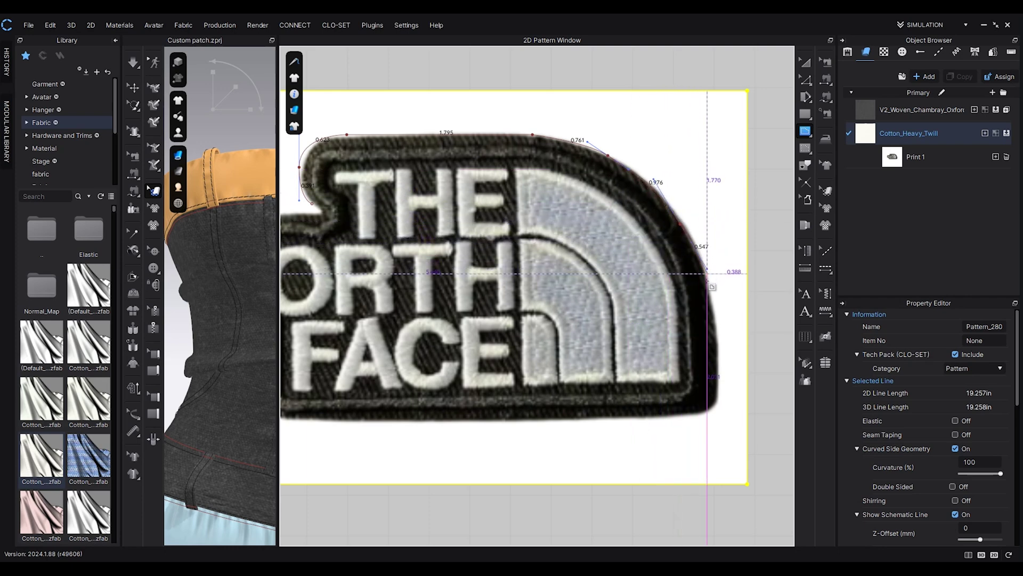
{"action": "left_click", "coordinate": [709, 303]}
{"action": "left_click_drag", "start_coordinate": [717, 377], "coordinate": [709, 417]}
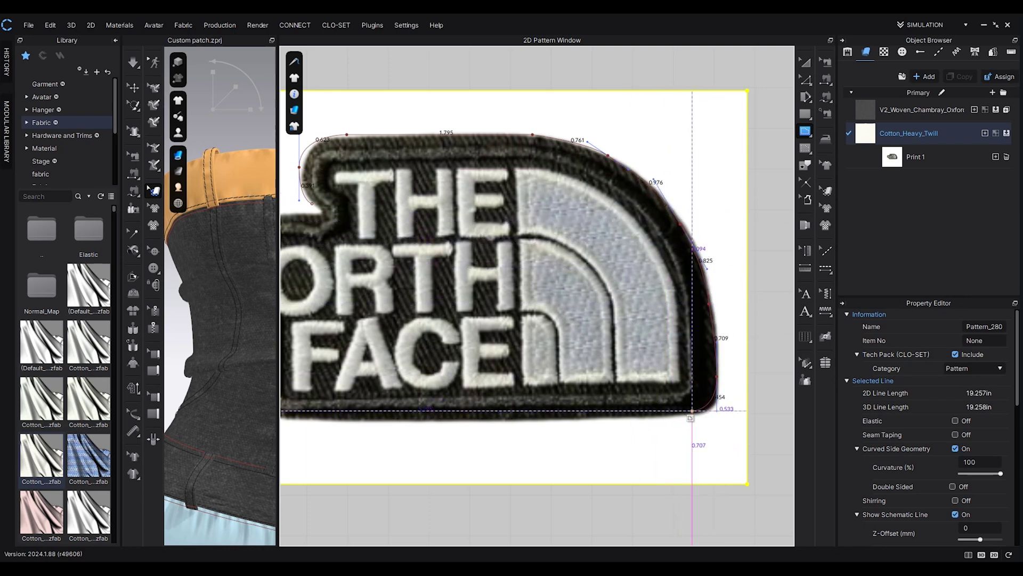
Extend the internal line along the logo's bottom edge and around the rounded lower-left corner beside FACE
{"action": "right_click_drag", "start_coordinate": [666, 420], "coordinate": [798, 406]}
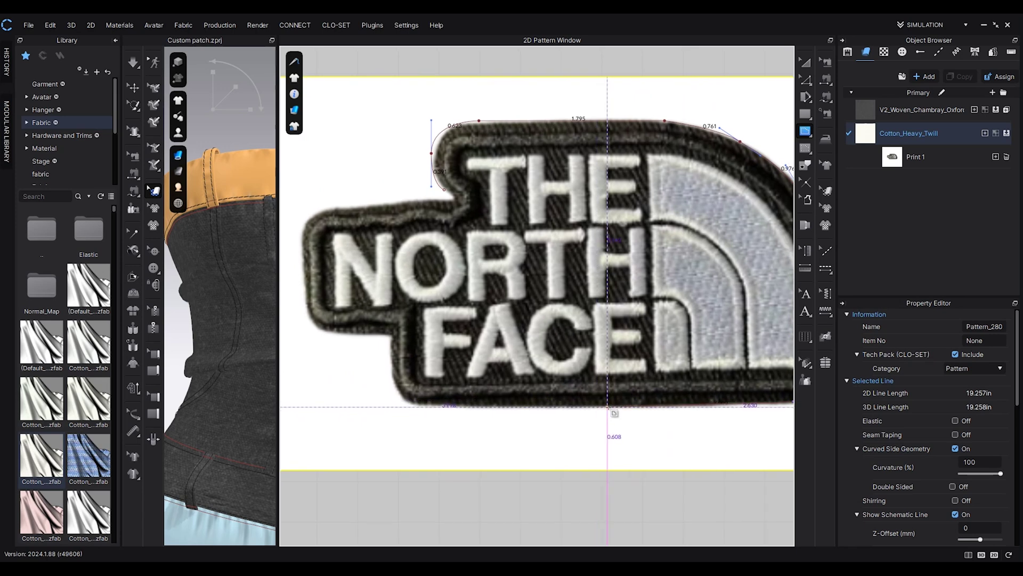
{"action": "left_click_drag", "start_coordinate": [607, 407], "coordinate": [578, 407]}
{"action": "left_click", "coordinate": [431, 407]}
{"action": "left_click_drag", "start_coordinate": [389, 369], "coordinate": [390, 325]}
{"action": "middle_click_drag", "start_coordinate": [390, 370], "coordinate": [447, 401]}
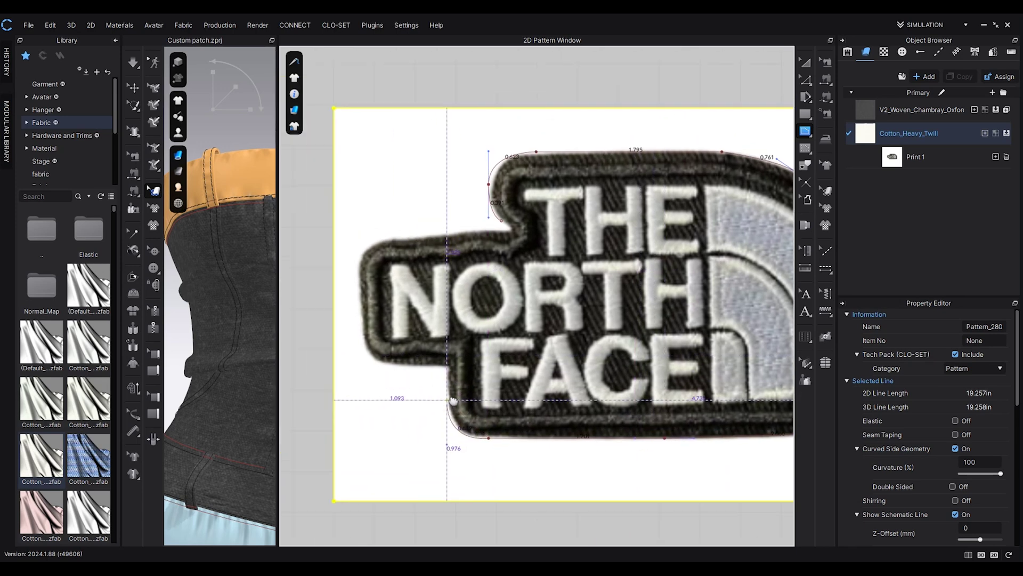
Trace around the projecting left block at NORTH and close the outline at its starting point in the notch
{"action": "left_click", "coordinate": [447, 366]}
{"action": "left_click", "coordinate": [390, 366]}
{"action": "left_click_drag", "start_coordinate": [362, 332], "coordinate": [360, 305]}
{"action": "left_click", "coordinate": [362, 270]}
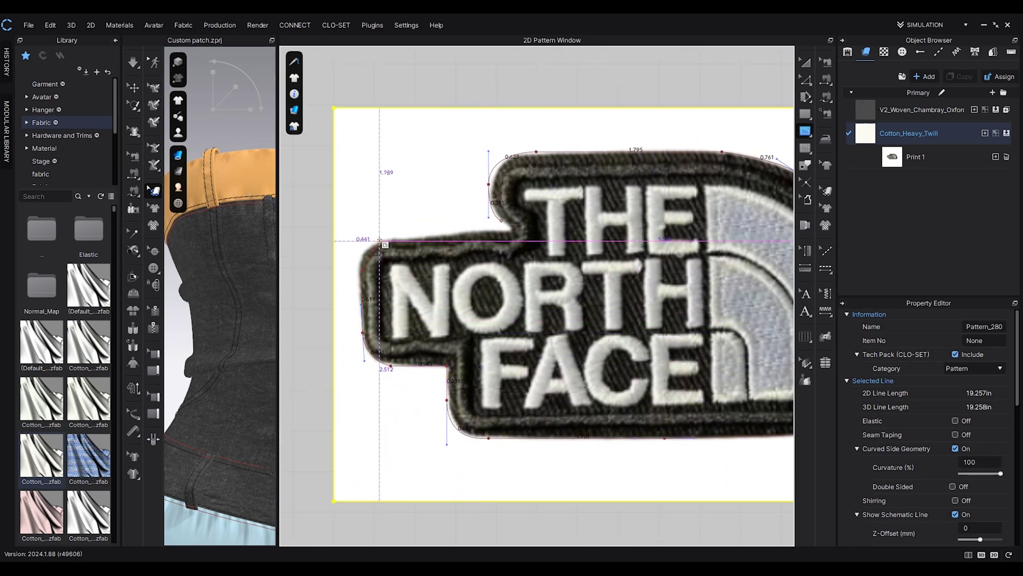
{"action": "left_click_drag", "start_coordinate": [380, 241], "coordinate": [398, 241]}
{"action": "left_click", "coordinate": [447, 237]}
{"action": "left_click", "coordinate": [499, 230]}
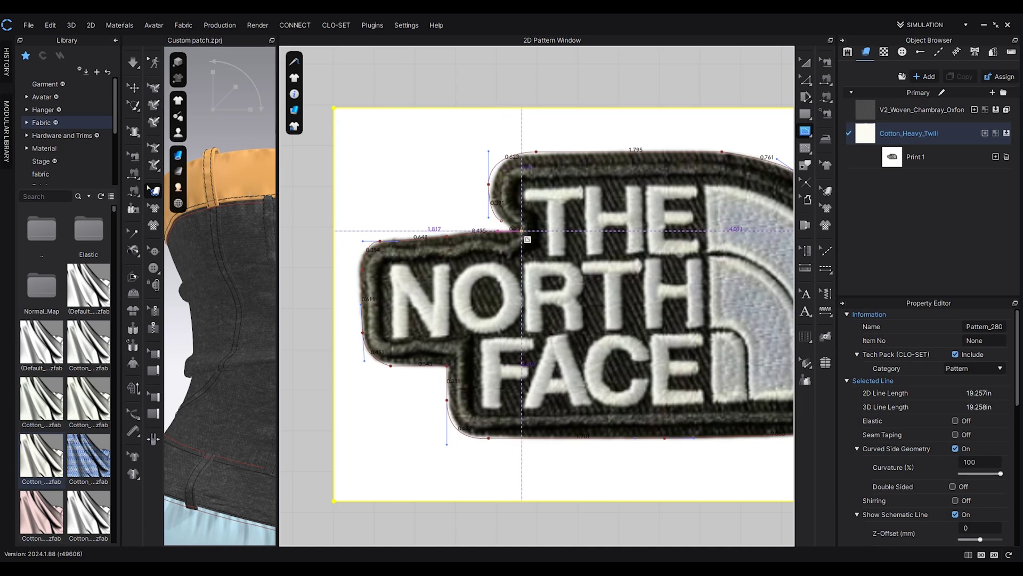
{"action": "scroll", "coordinate": [506, 230], "scroll_direction": "up", "scroll_amount": 4}
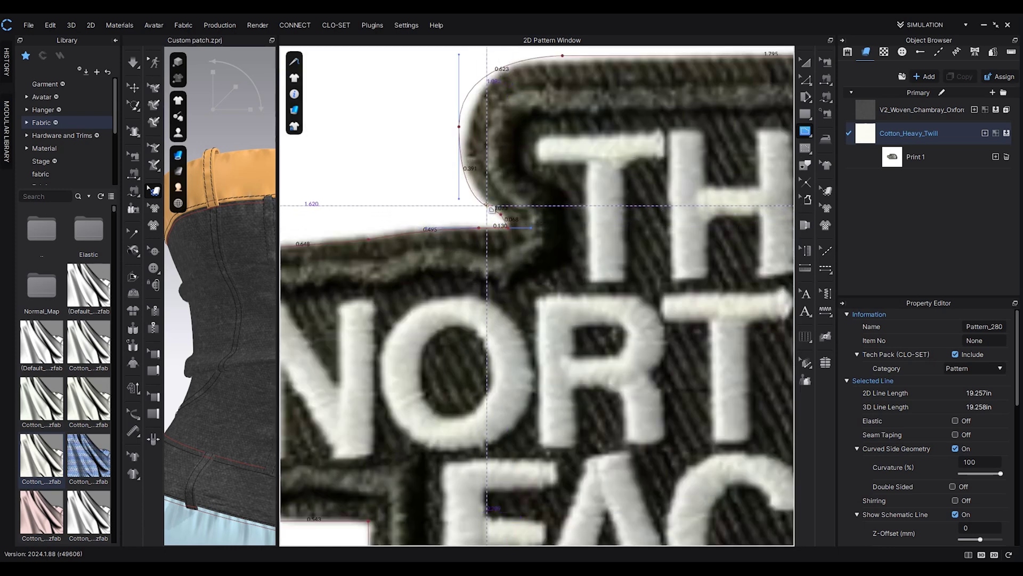
{"action": "left_click", "coordinate": [486, 204]}
Tighten the outline's curves above the notch and at the corner beside FACE to the patch edge with Edit Pattern
{"action": "left_click", "coordinate": [806, 80]}
{"action": "left_click_drag", "start_coordinate": [459, 128], "coordinate": [468, 131]}
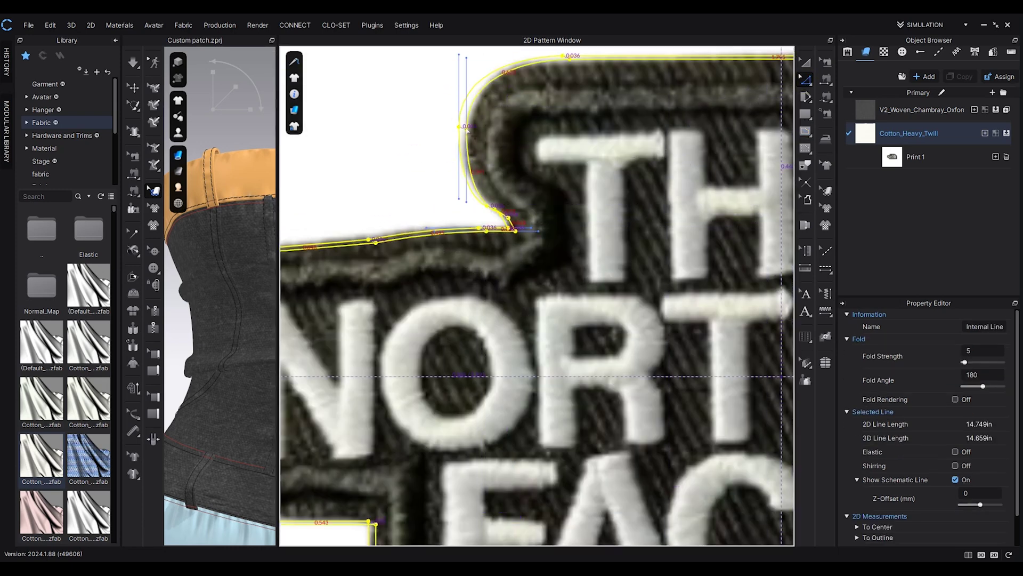
{"action": "left_click", "coordinate": [459, 126]}
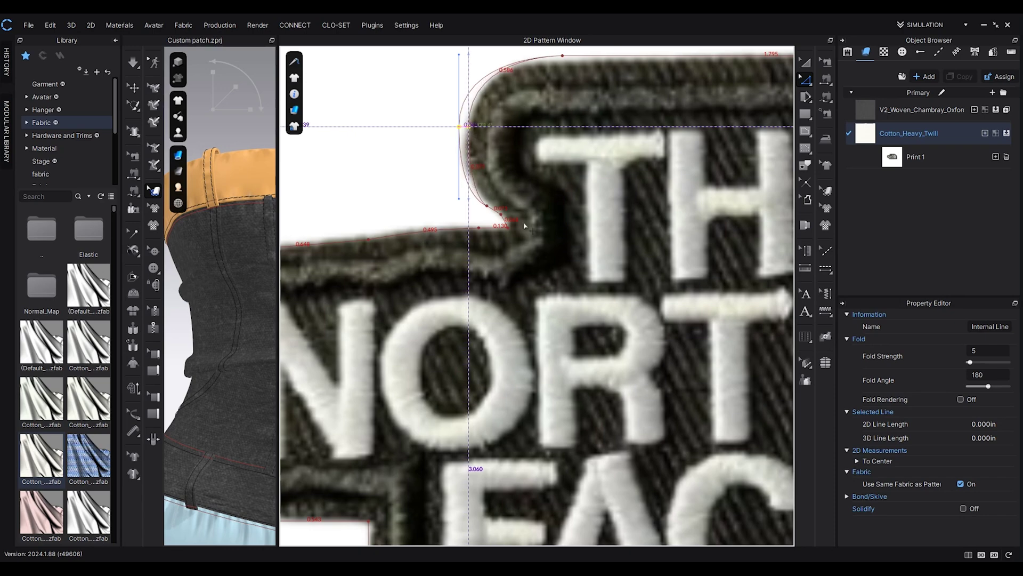
{"action": "scroll", "coordinate": [525, 226], "scroll_direction": "down", "scroll_amount": 4}
{"action": "scroll", "coordinate": [451, 474], "scroll_direction": "up", "scroll_amount": 4}
{"action": "left_click_drag", "start_coordinate": [469, 263], "coordinate": [473, 262]}
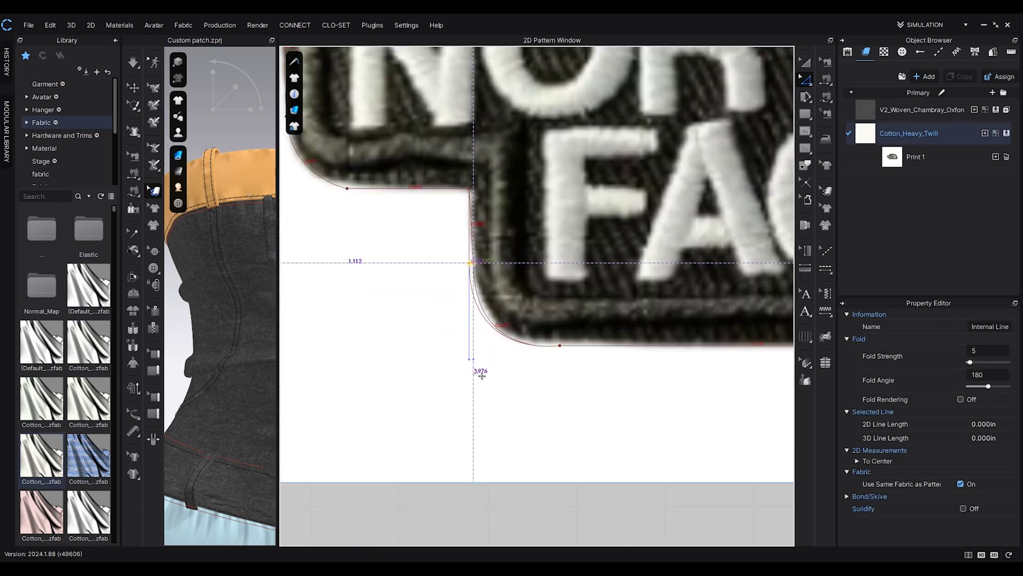
{"action": "left_click", "coordinate": [560, 346]}
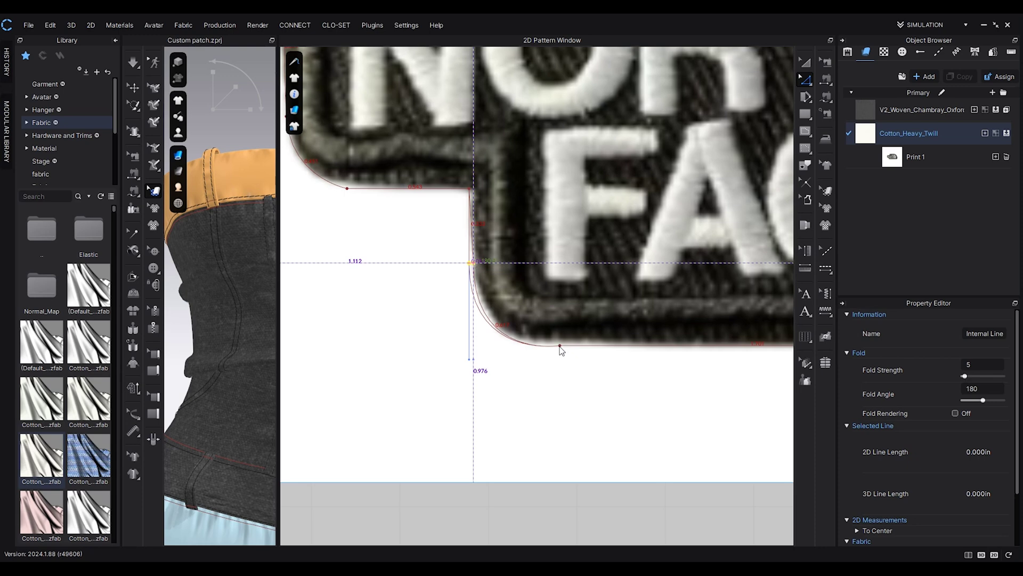
Adjust the curve handles at the outline's lower-right corner and upper-right arc to follow the patch edge
{"action": "scroll", "coordinate": [638, 349], "scroll_direction": "down", "scroll_amount": 3}
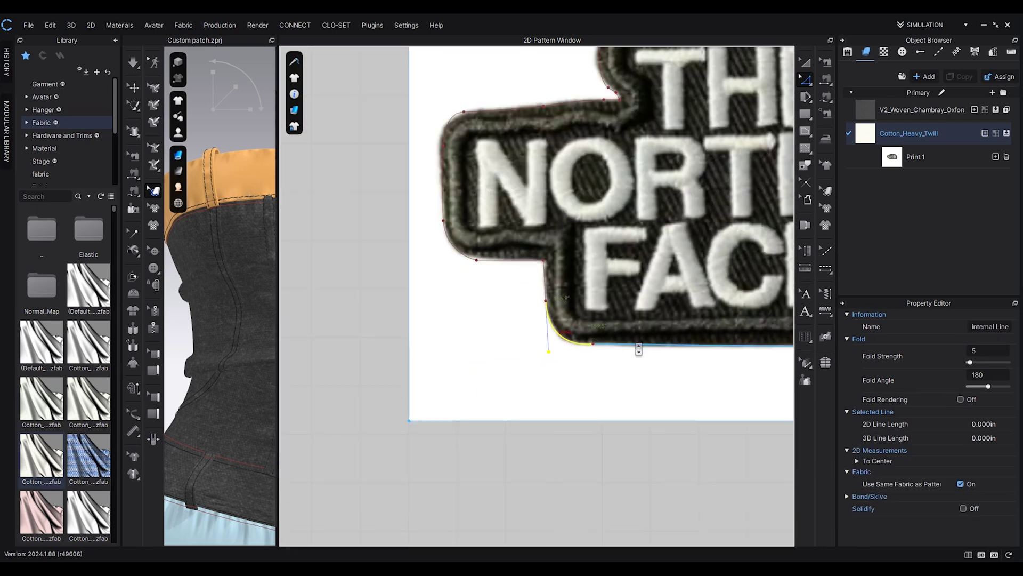
{"action": "scroll", "coordinate": [639, 349], "scroll_direction": "down", "scroll_amount": 2}
{"action": "middle_click_drag", "start_coordinate": [762, 345], "coordinate": [415, 357]}
{"action": "scroll", "coordinate": [610, 351], "scroll_direction": "up", "scroll_amount": 3}
{"action": "left_click", "coordinate": [690, 358]}
{"action": "scroll", "coordinate": [693, 358], "scroll_direction": "up", "scroll_amount": 4}
{"action": "left_click_drag", "start_coordinate": [694, 372], "coordinate": [703, 354]}
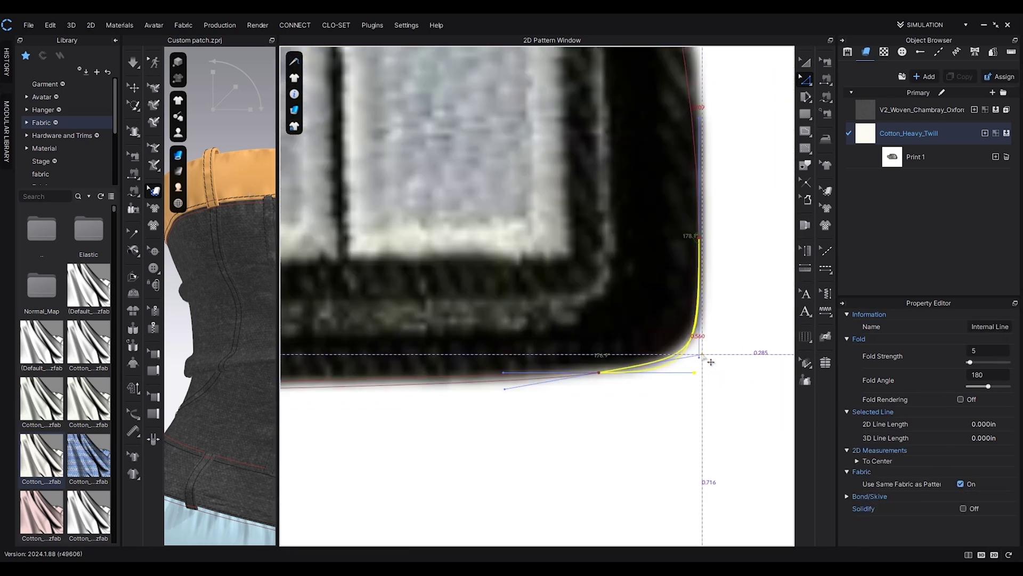
{"action": "scroll", "coordinate": [704, 361], "scroll_direction": "down", "scroll_amount": 5}
{"action": "scroll", "coordinate": [661, 191], "scroll_direction": "up", "scroll_amount": 5}
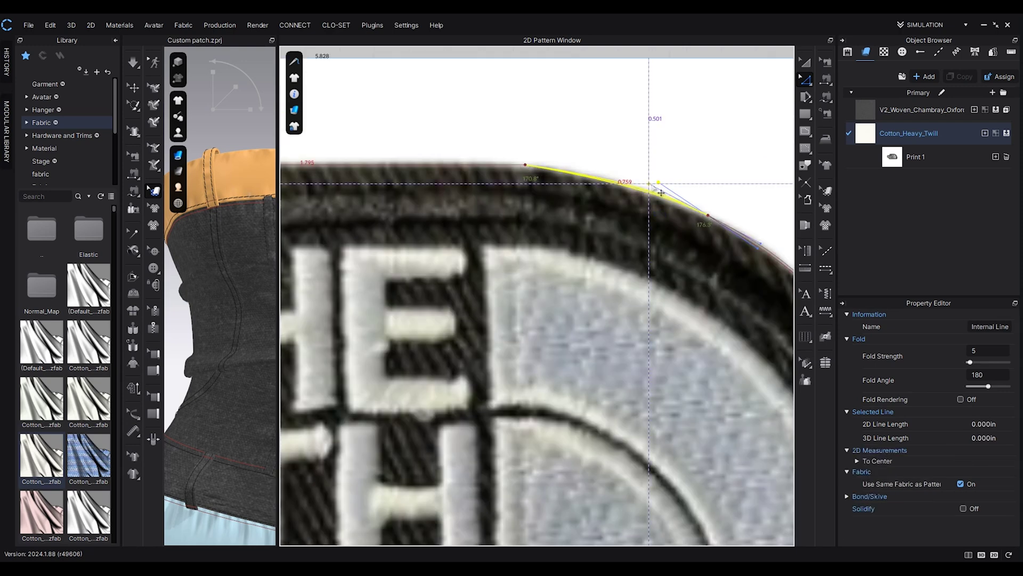
Select the points around the traced outline together and convert them to curve points
{"action": "scroll", "coordinate": [693, 160], "scroll_direction": "down", "scroll_amount": 6}
{"action": "scroll", "coordinate": [618, 128], "scroll_direction": "up", "scroll_amount": 2}
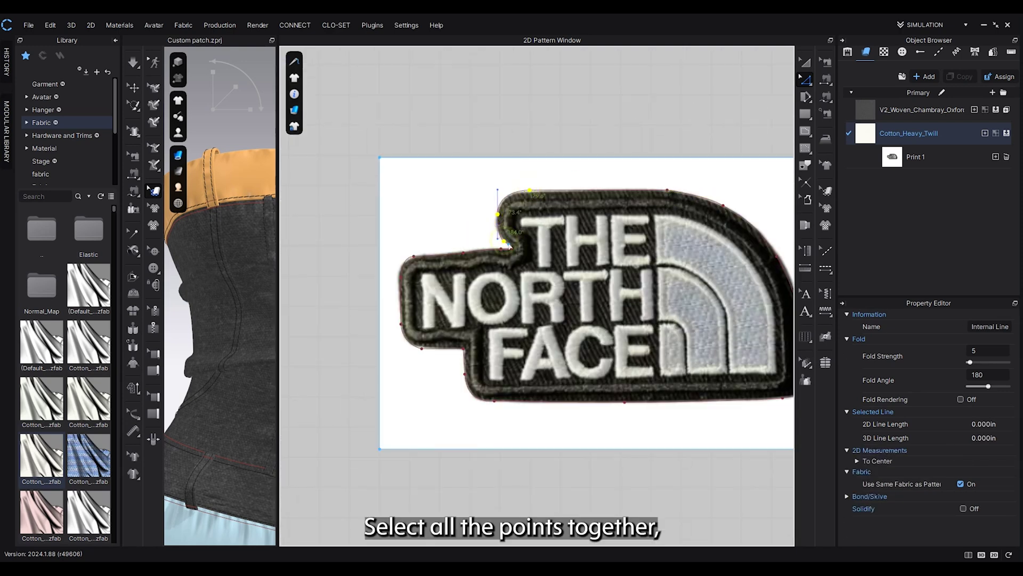
{"action": "left_click", "coordinate": [506, 253], "text": "shift"}
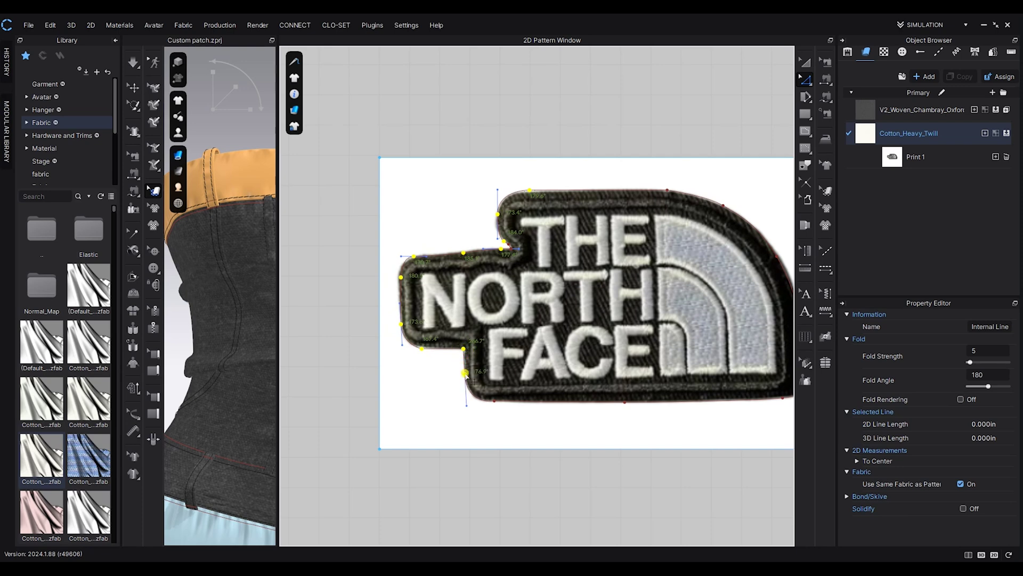
{"action": "scroll", "coordinate": [592, 332], "scroll_direction": "down", "scroll_amount": 2}
{"action": "middle_click_drag", "start_coordinate": [600, 331], "coordinate": [512, 321]}
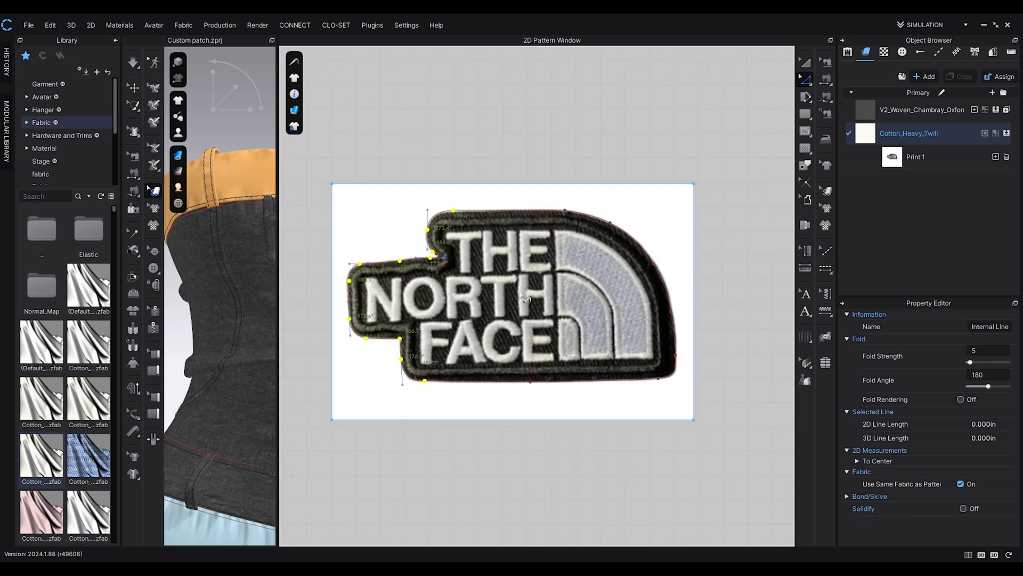
{"action": "scroll", "coordinate": [527, 298], "scroll_direction": "up", "scroll_amount": 3}
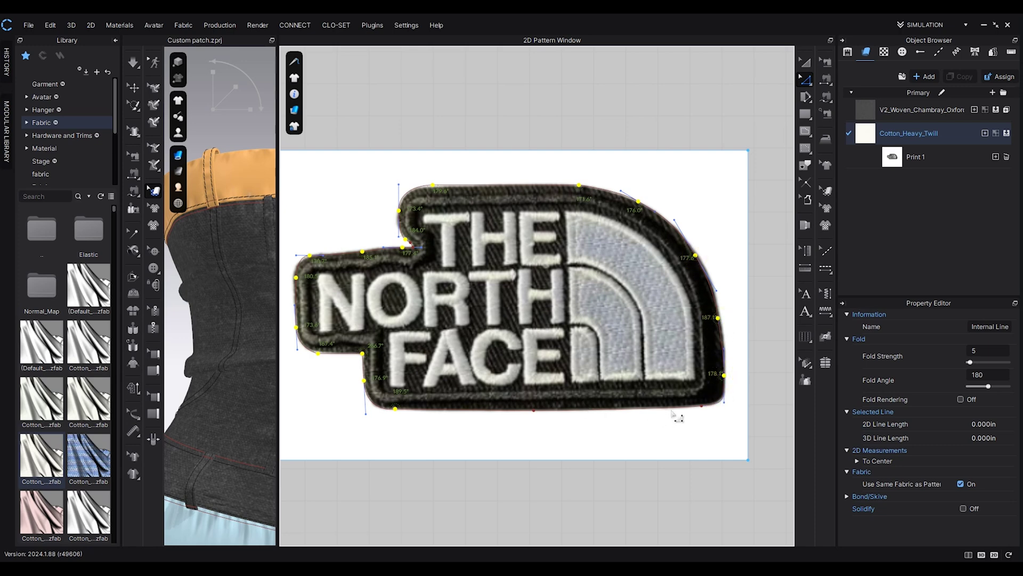
{"action": "right_click", "coordinate": [704, 407]}
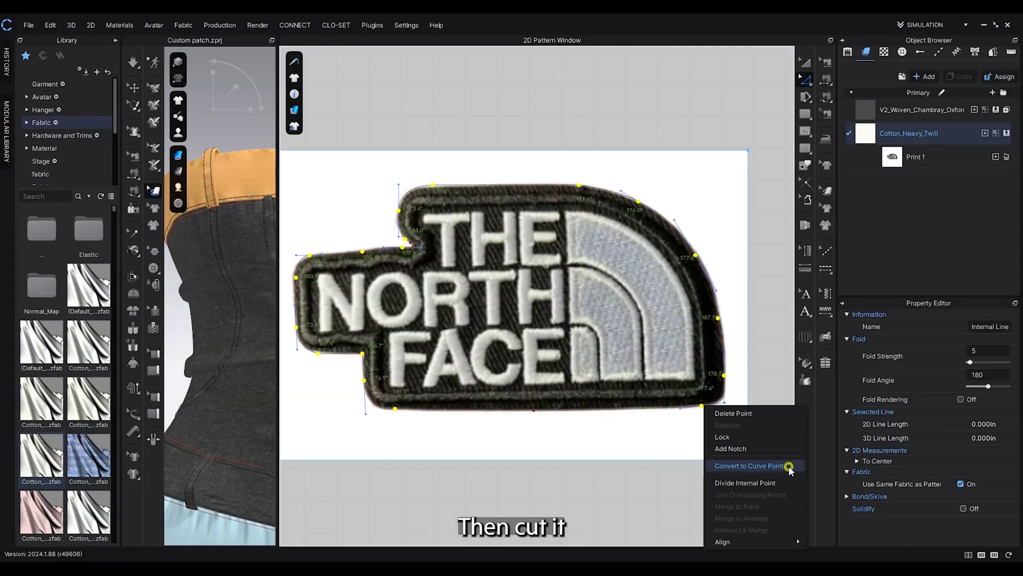
{"action": "left_click", "coordinate": [789, 464]}
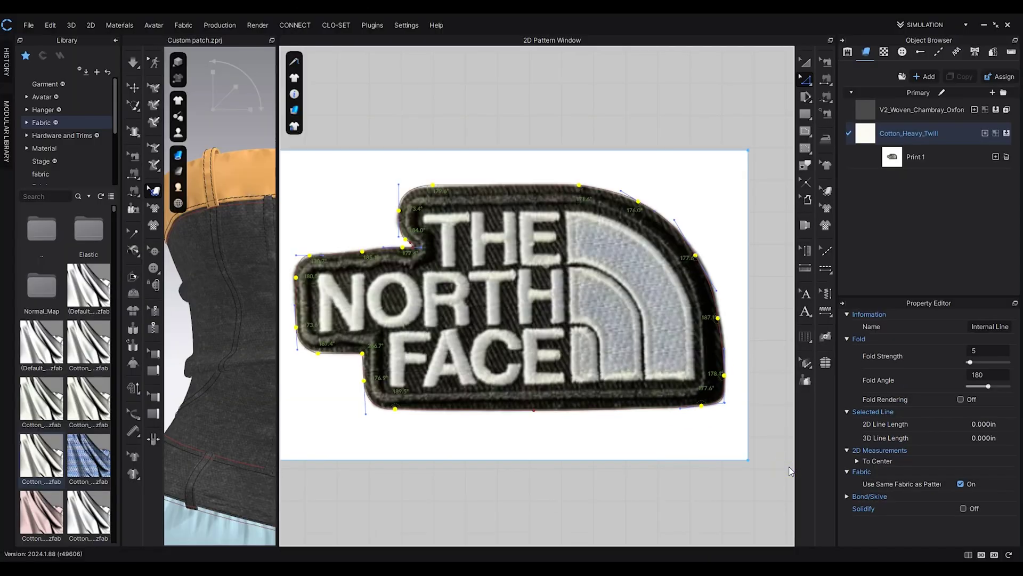
{"action": "left_click", "coordinate": [791, 470]}
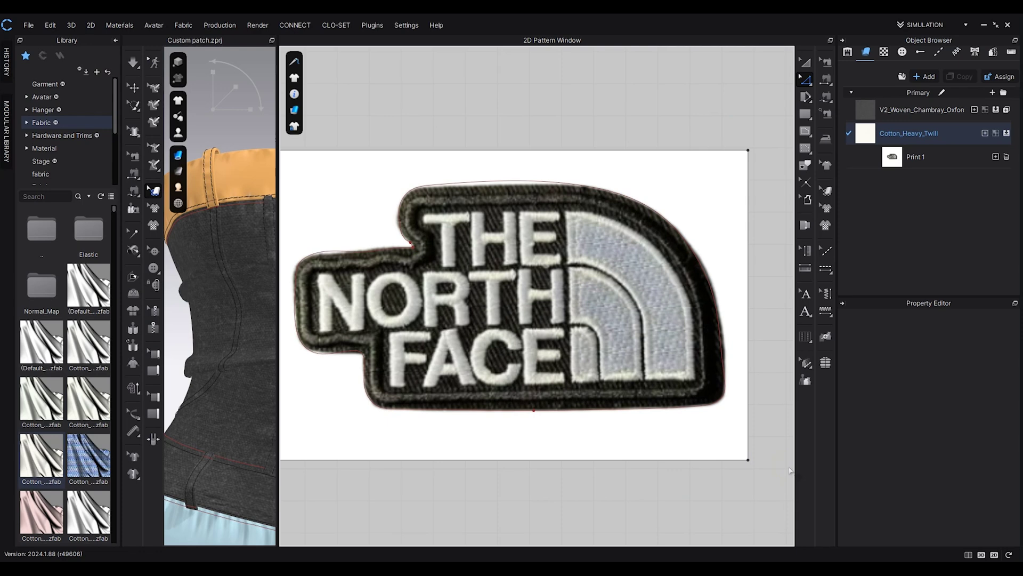
Pull the outline's bulging top edge down against the embroidered border above THE with Edit Curvature
{"action": "scroll", "coordinate": [533, 193], "scroll_direction": "up", "scroll_amount": 4}
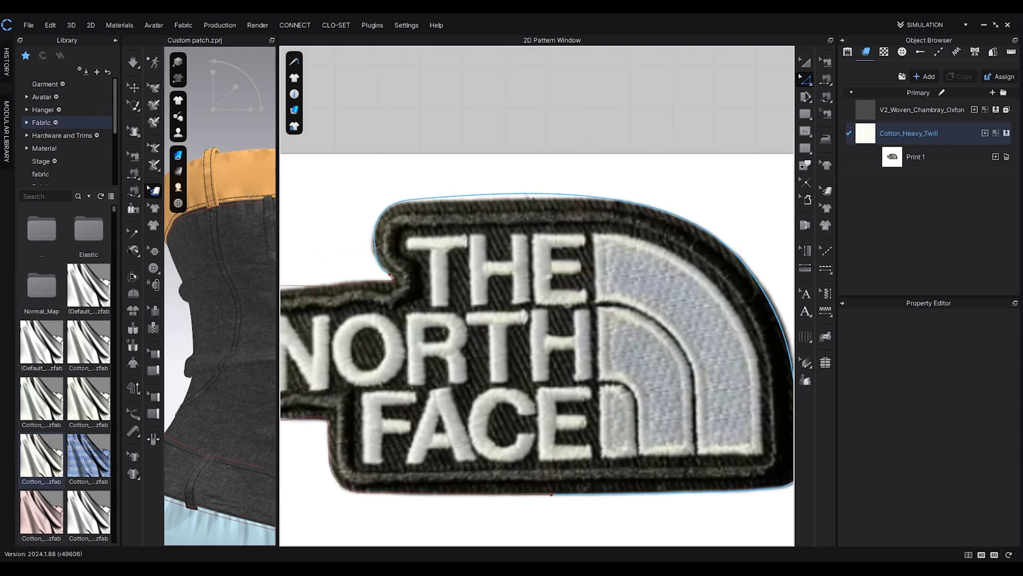
{"action": "left_click", "coordinate": [805, 80]}
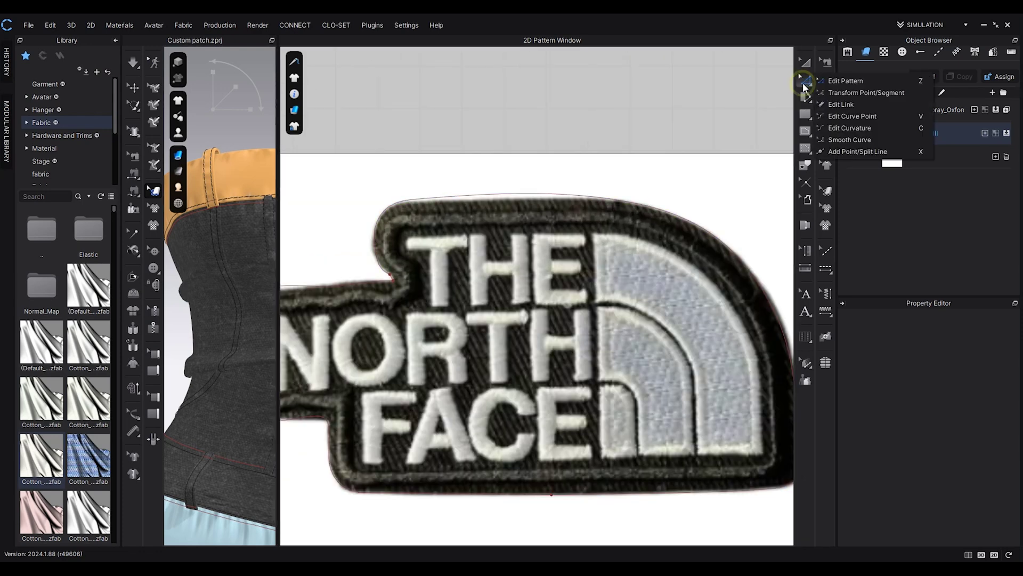
{"action": "left_click", "coordinate": [853, 129]}
{"action": "left_click", "coordinate": [522, 195]}
{"action": "scroll", "coordinate": [522, 196], "scroll_direction": "up", "scroll_amount": 3}
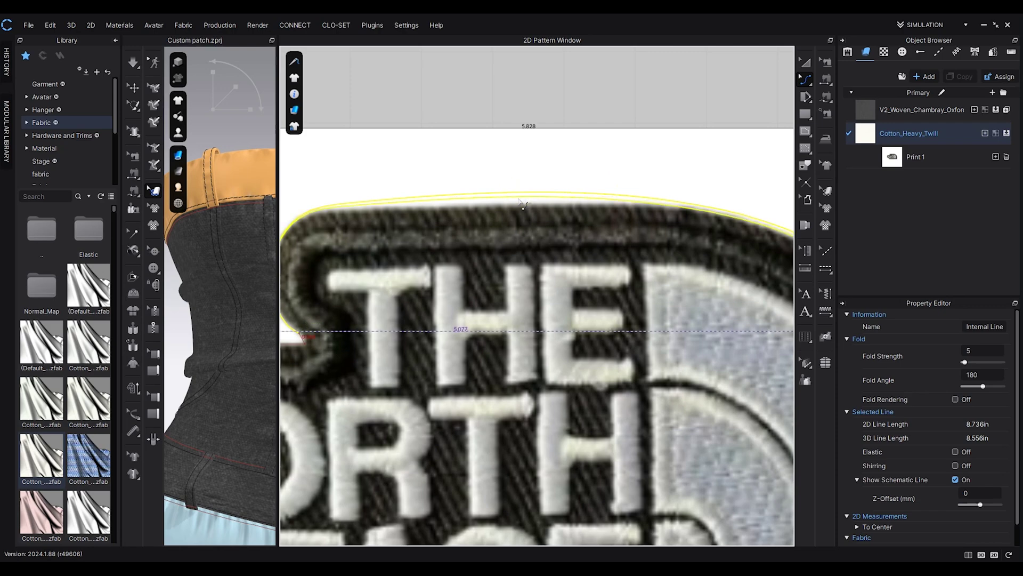
{"action": "left_click_drag", "start_coordinate": [521, 203], "coordinate": [522, 205]}
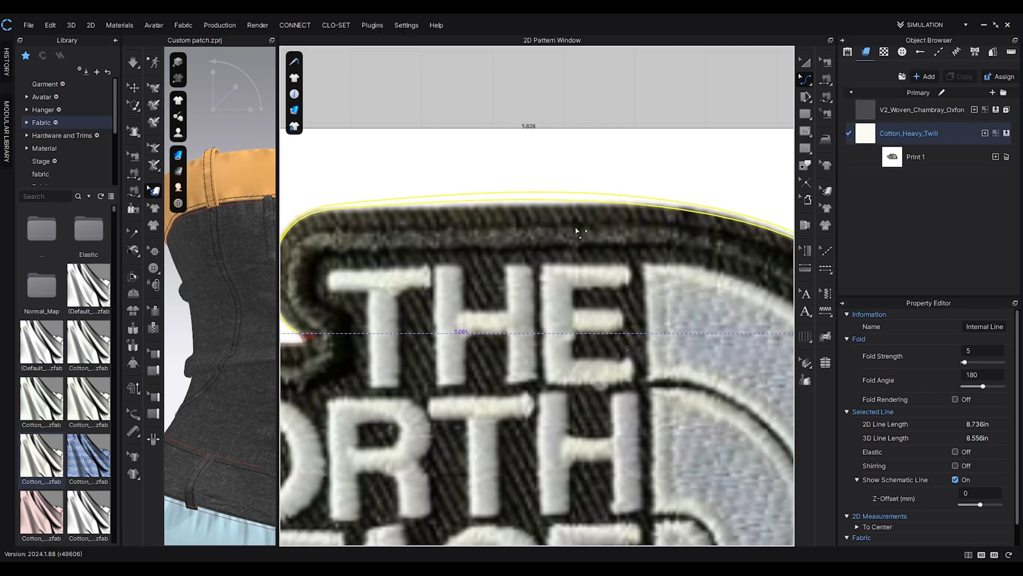
{"action": "left_click_drag", "start_coordinate": [576, 230], "coordinate": [578, 229]}
{"action": "scroll", "coordinate": [578, 228], "scroll_direction": "down", "scroll_amount": 5}
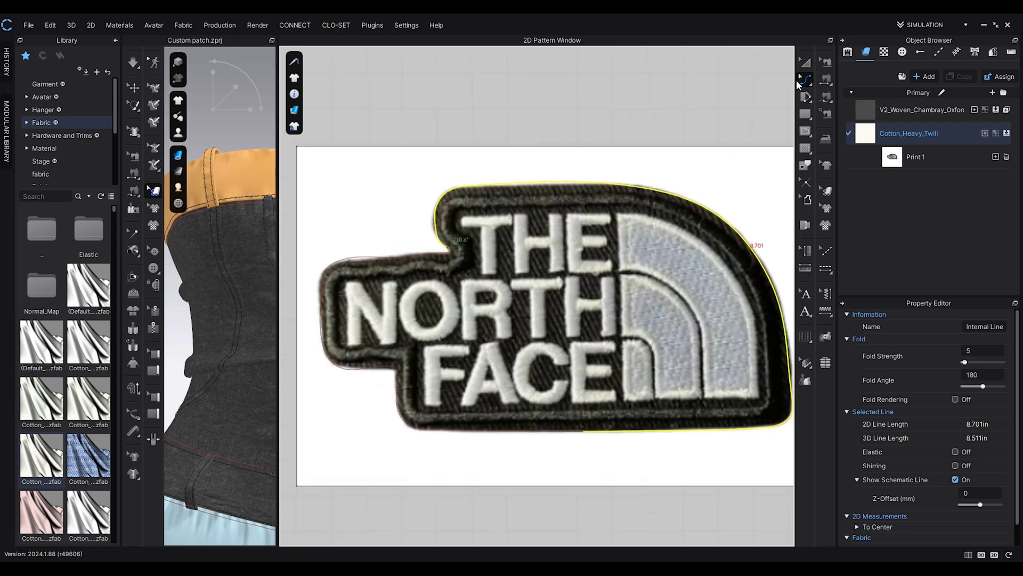
Select the whole traced outline with Edit Pattern and cut the patch shape out of the printed rectangle
{"action": "left_click", "coordinate": [804, 83]}
{"action": "left_click", "coordinate": [828, 82]}
{"action": "left_click", "coordinate": [750, 88]}
{"action": "left_click", "coordinate": [554, 182]}
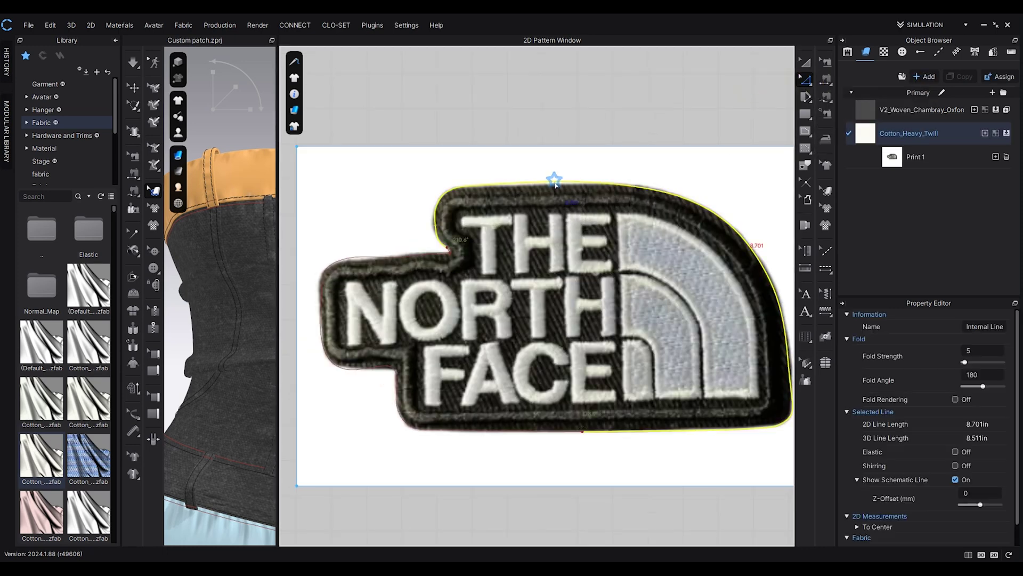
{"action": "right_click", "coordinate": [554, 183]}
{"action": "left_click", "coordinate": [552, 128]}
{"action": "double_click", "coordinate": [511, 185]}
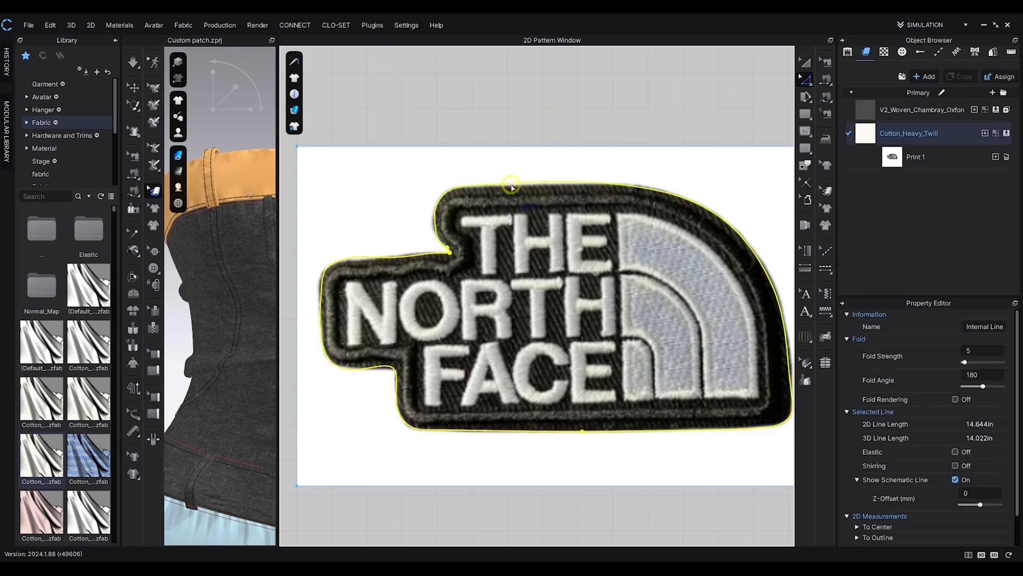
{"action": "right_click", "coordinate": [511, 187]}
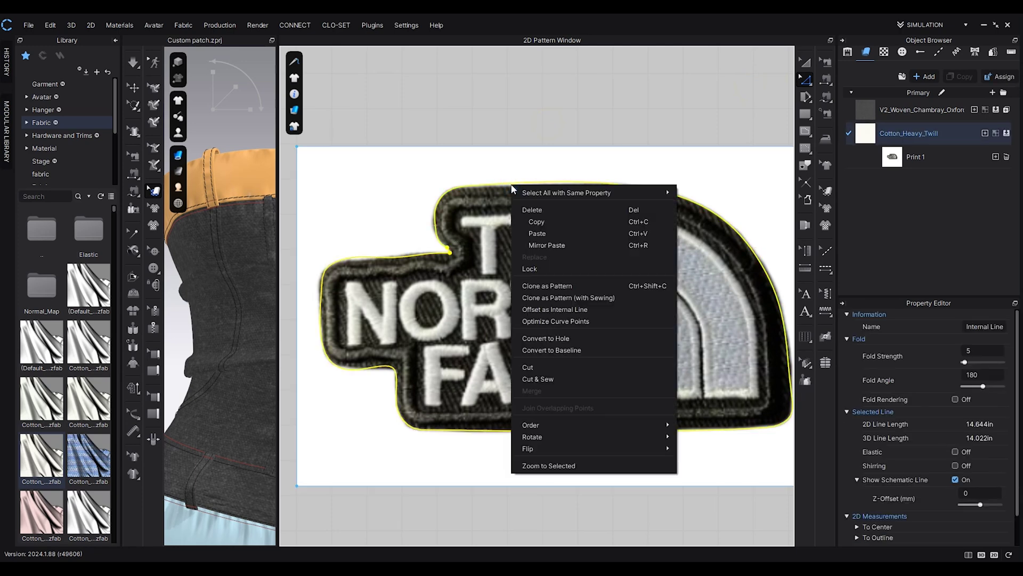
{"action": "left_click", "coordinate": [596, 366]}
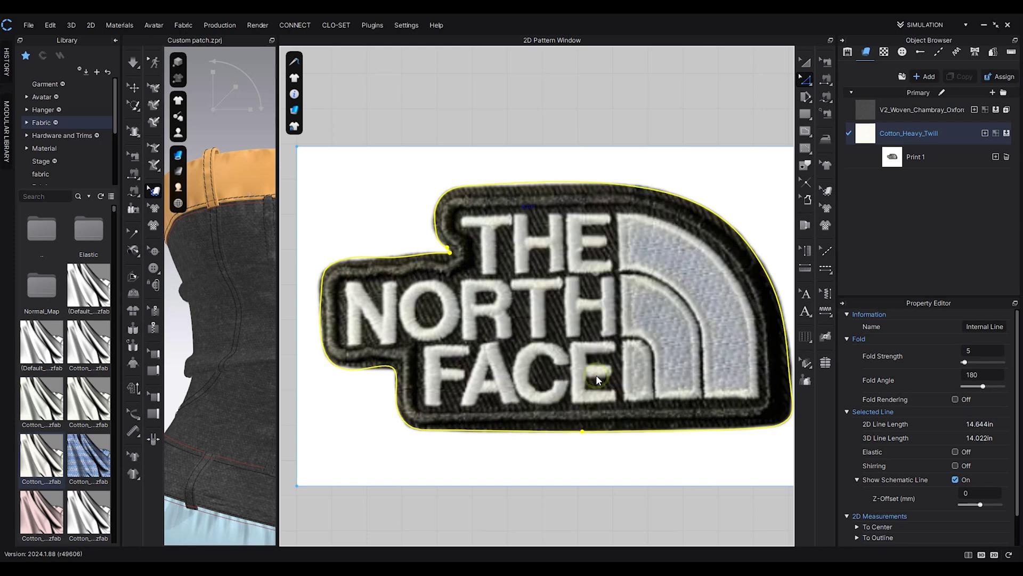
{"action": "left_click", "coordinate": [588, 260]}
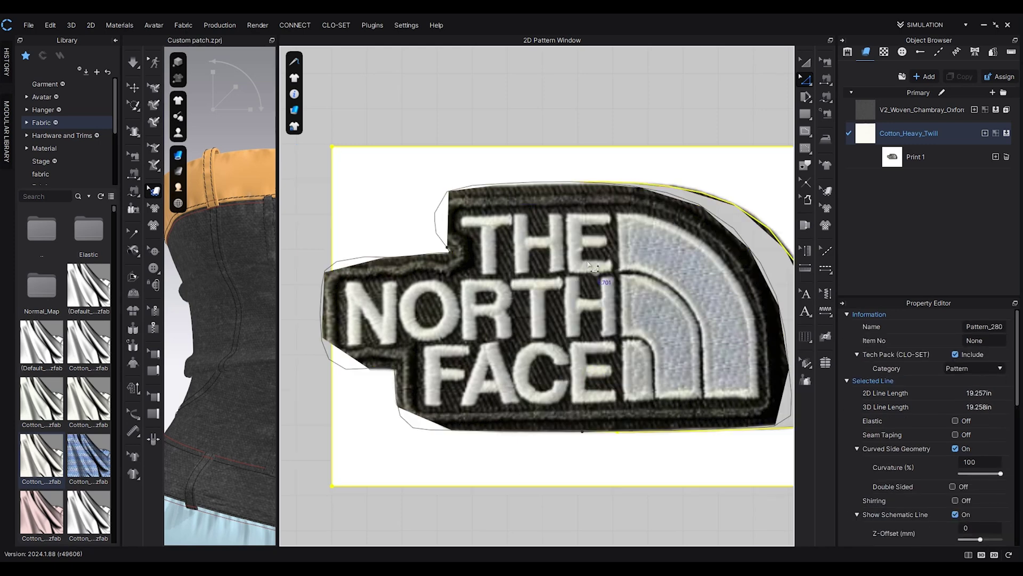
Move the cut-out patch off the rectangular pattern to the empty area above it
{"action": "left_click", "coordinate": [809, 65]}
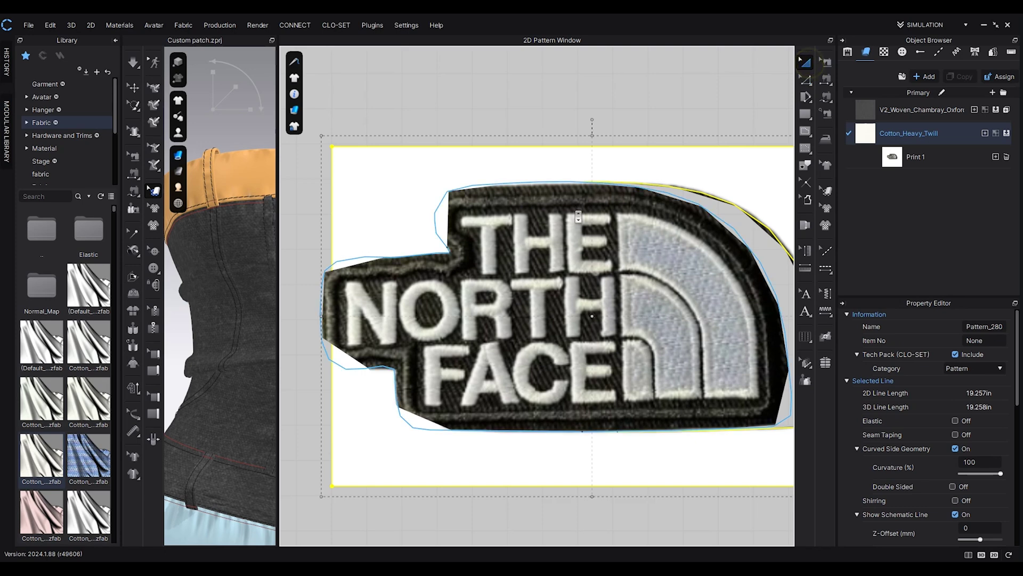
{"action": "scroll", "coordinate": [533, 364], "scroll_direction": "down", "scroll_amount": 3}
{"action": "left_click_drag", "start_coordinate": [554, 174], "coordinate": [564, 114]}
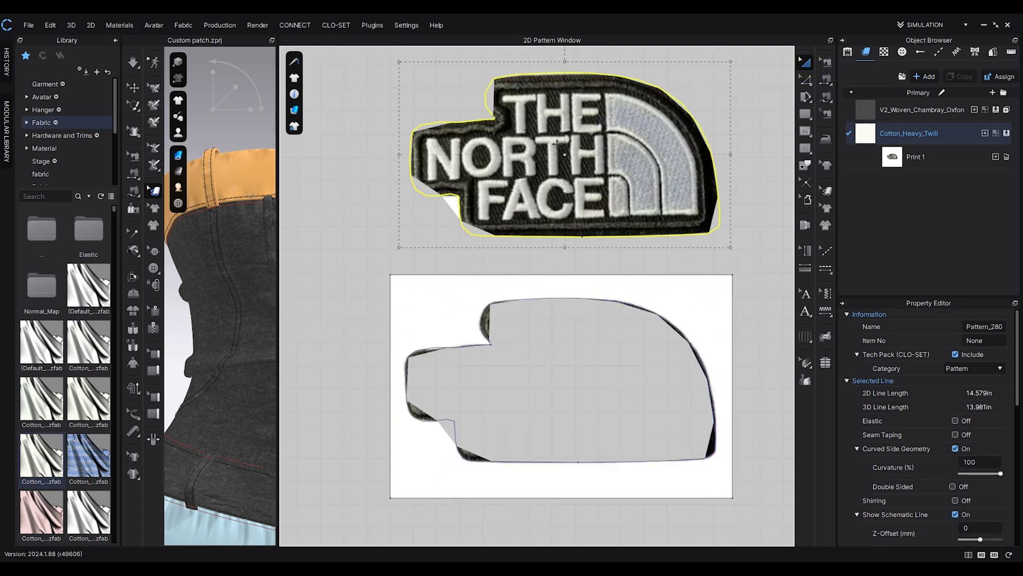
{"action": "middle_click_drag", "start_coordinate": [558, 150], "coordinate": [556, 267]}
{"action": "scroll", "coordinate": [549, 261], "scroll_direction": "up", "scroll_amount": 3}
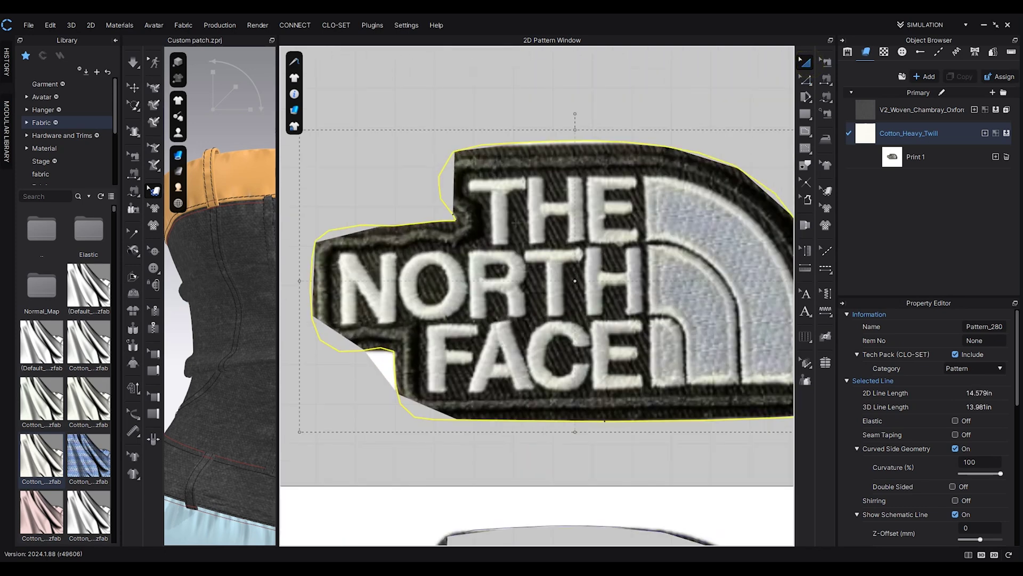
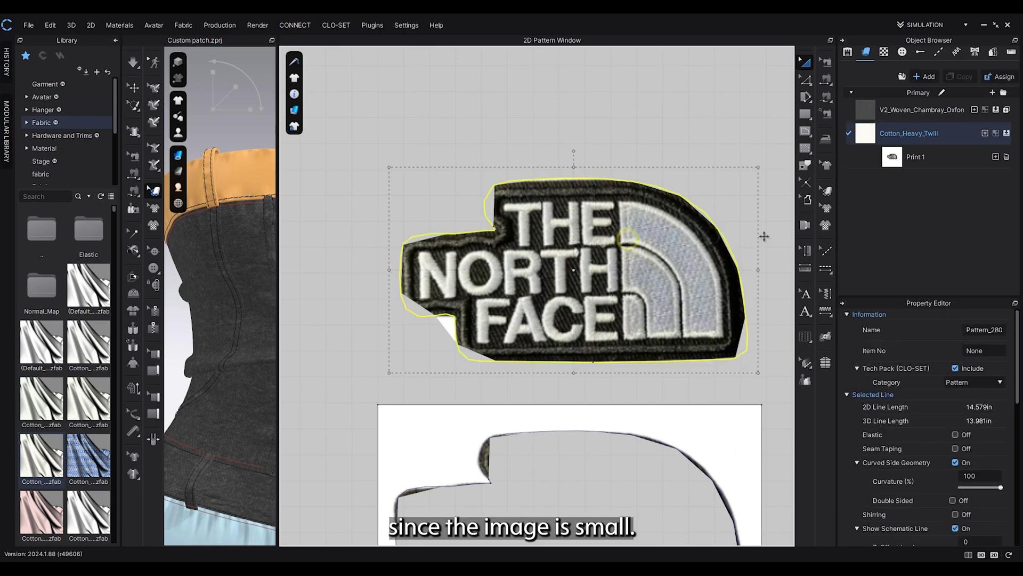
Set the cut-out patch's particle distance to 3 mm
{"action": "scroll", "coordinate": [970, 396], "scroll_direction": "down", "scroll_amount": 3}
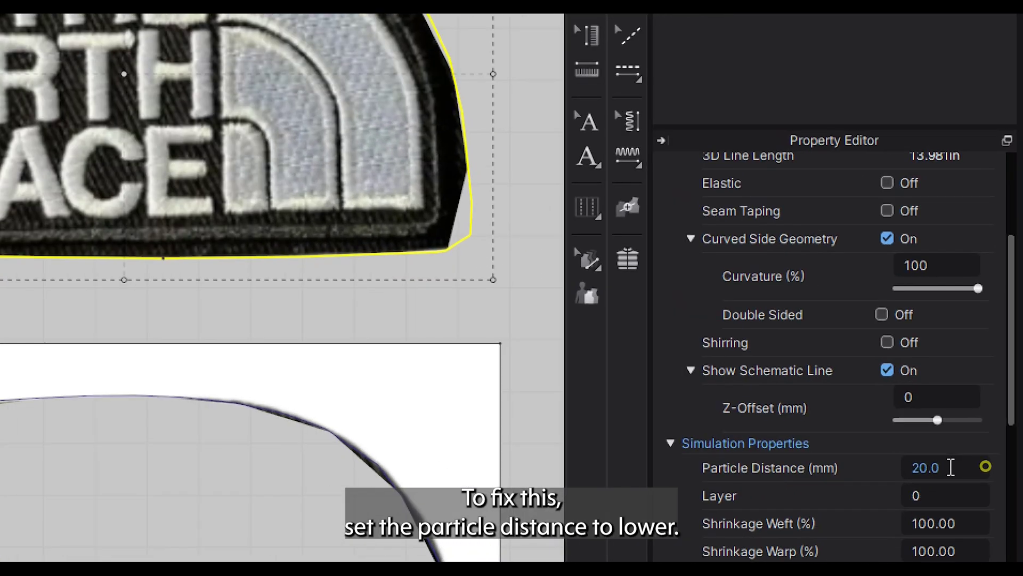
{"action": "left_click", "coordinate": [987, 465]}
{"action": "type", "text": "3"}
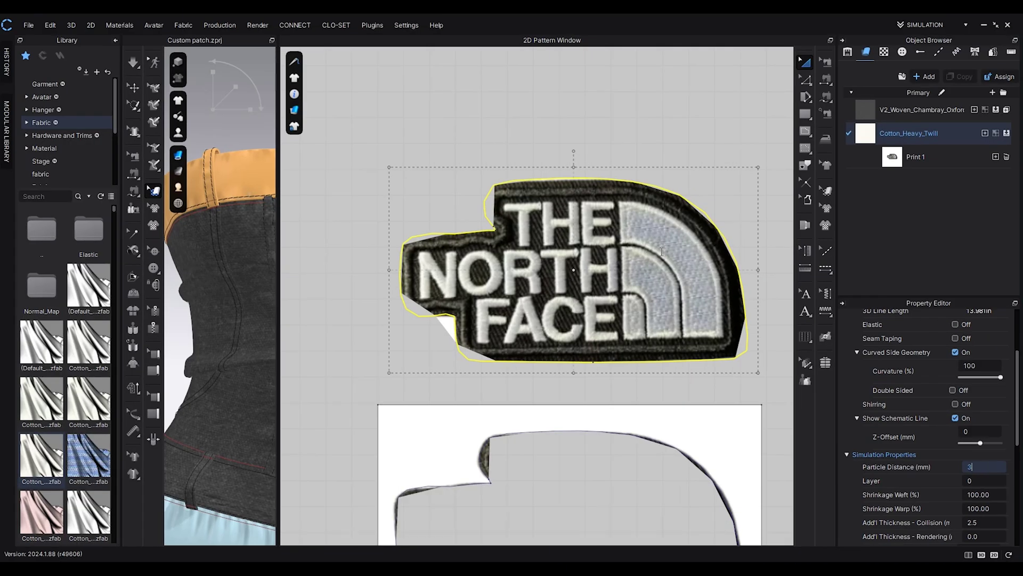
{"action": "key", "text": "Return"}
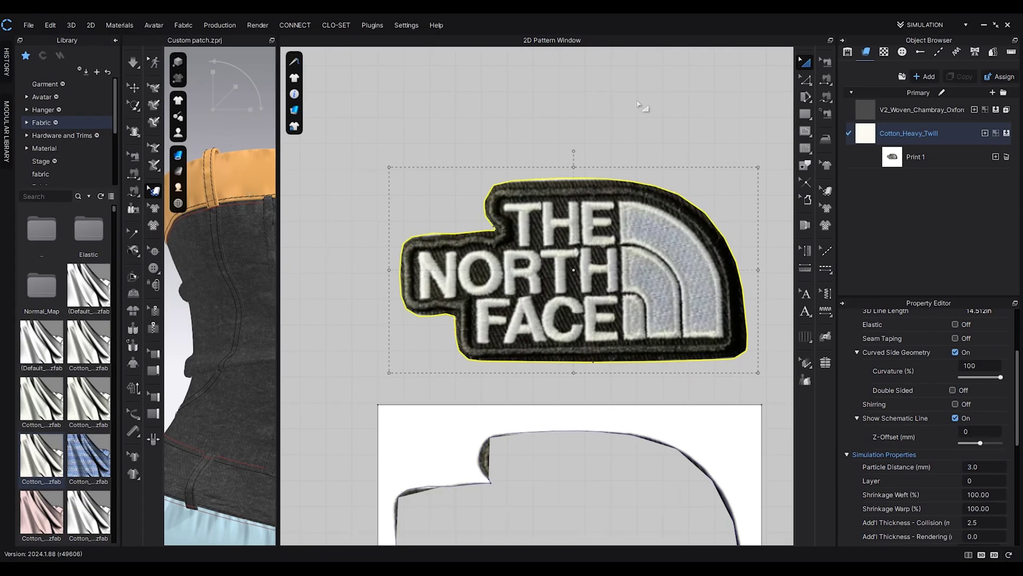
Delete the leftover white rectangle below the patch
{"action": "left_click", "coordinate": [623, 112]}
{"action": "left_click", "coordinate": [612, 409]}
{"action": "key", "text": "Delete"}
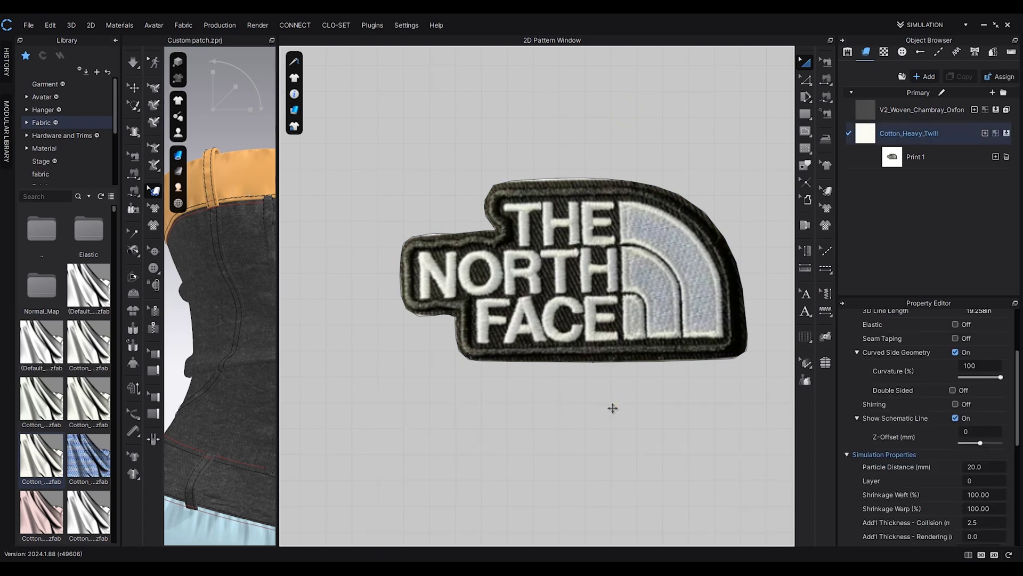
Set the scaled-down patch's particle distance to 2 mm
{"action": "scroll", "coordinate": [597, 170], "scroll_direction": "down", "scroll_amount": 2}
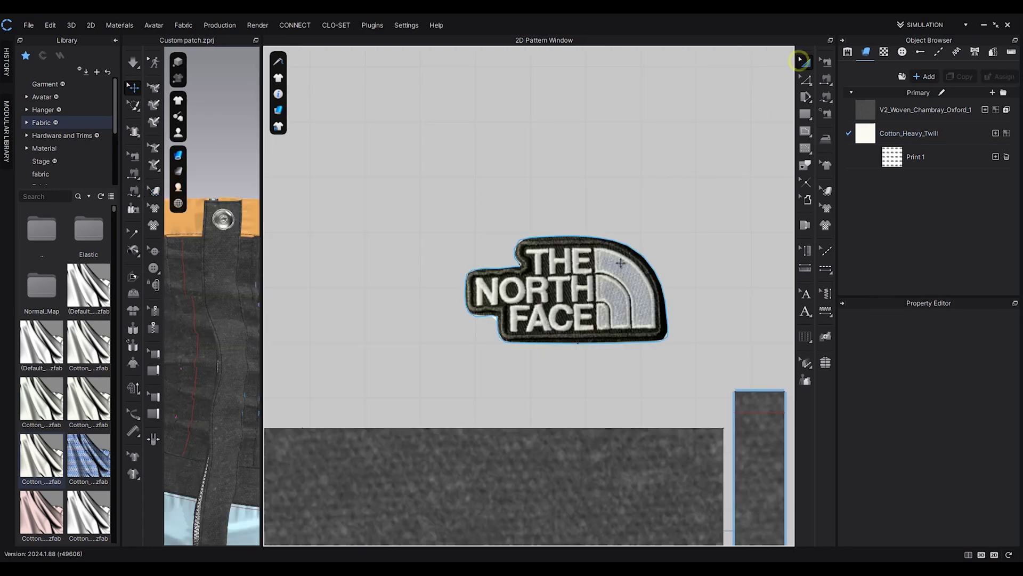
{"action": "left_click", "coordinate": [637, 234]}
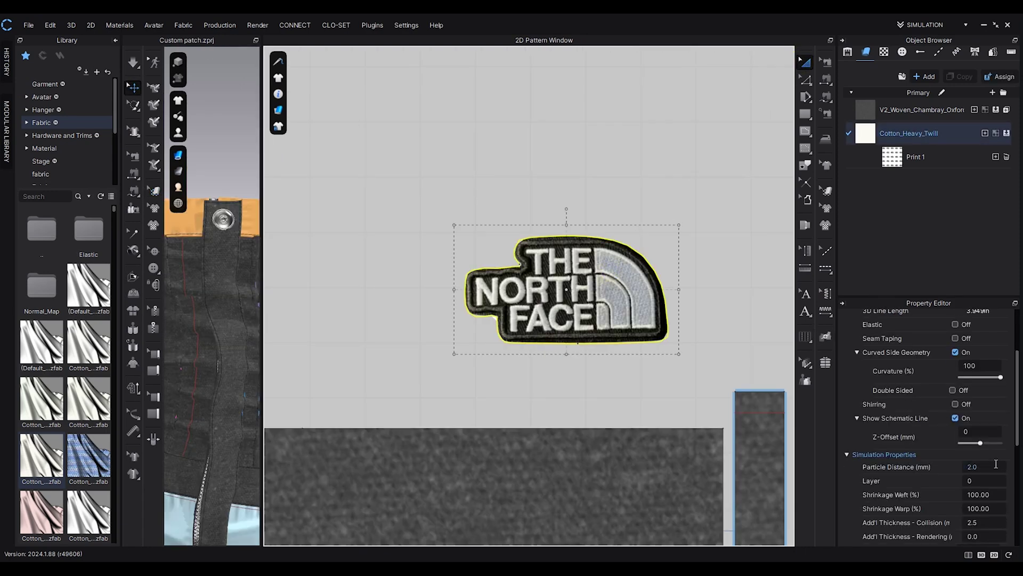
{"action": "left_click", "coordinate": [996, 464]}
{"action": "left_click", "coordinate": [737, 228]}
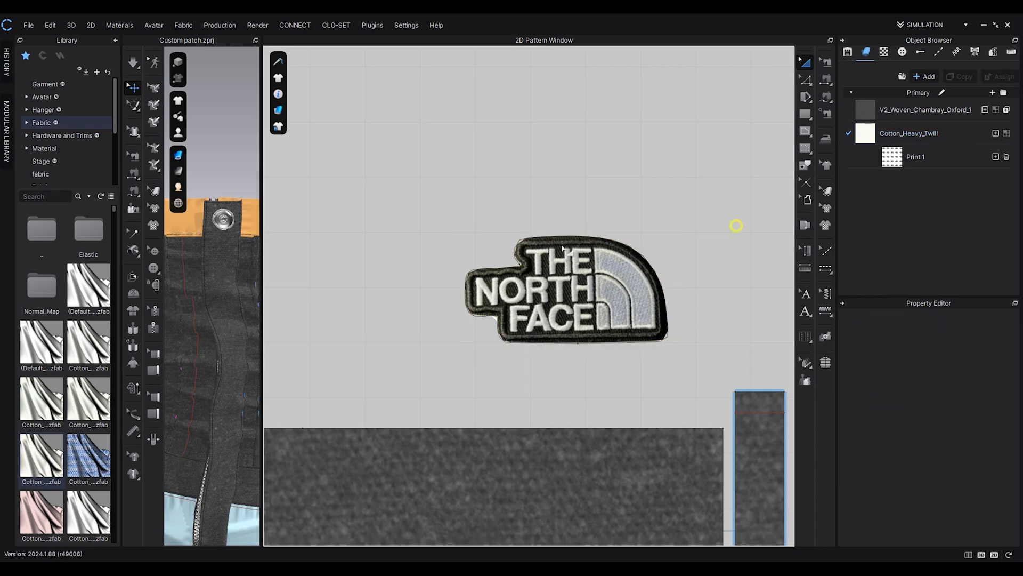
Clone the patch's outline as an internal shape and place it on the waistband pattern beside the narrow end strip
{"action": "left_click_drag", "start_coordinate": [261, 233], "coordinate": [537, 228]}
{"action": "scroll", "coordinate": [465, 266], "scroll_direction": "down", "scroll_amount": 3}
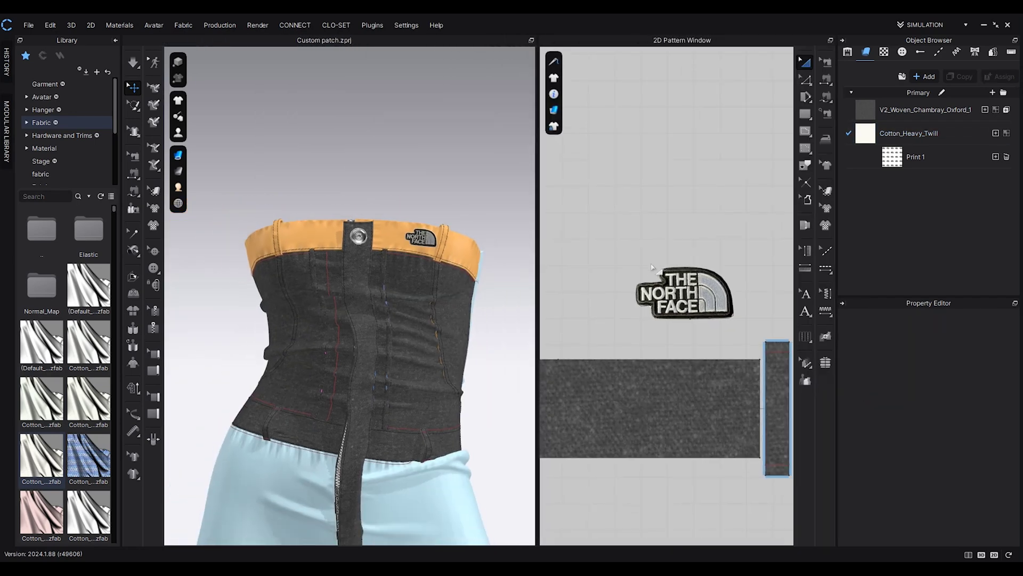
{"action": "left_click", "coordinate": [670, 281]}
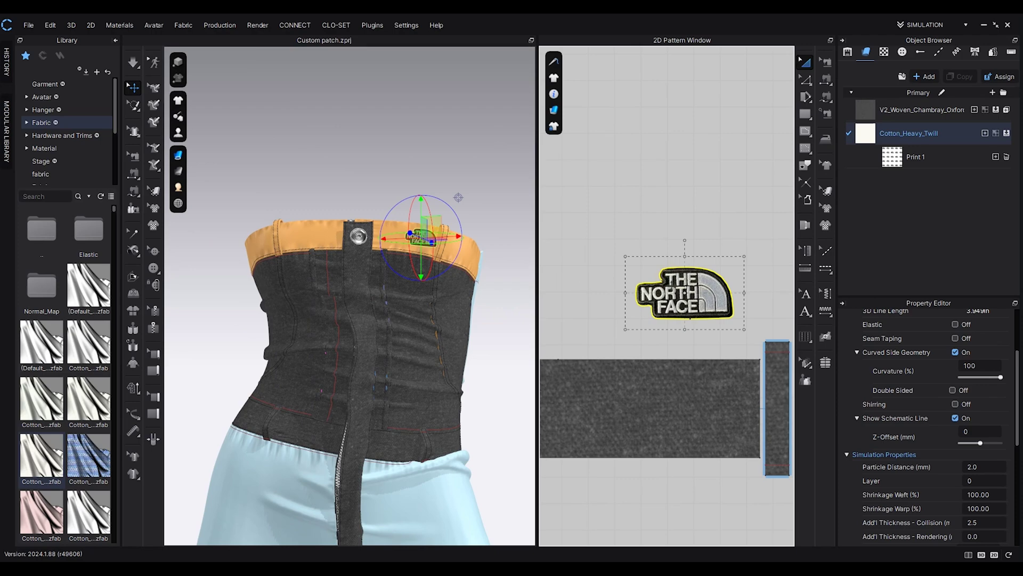
{"action": "right_click", "coordinate": [671, 285]}
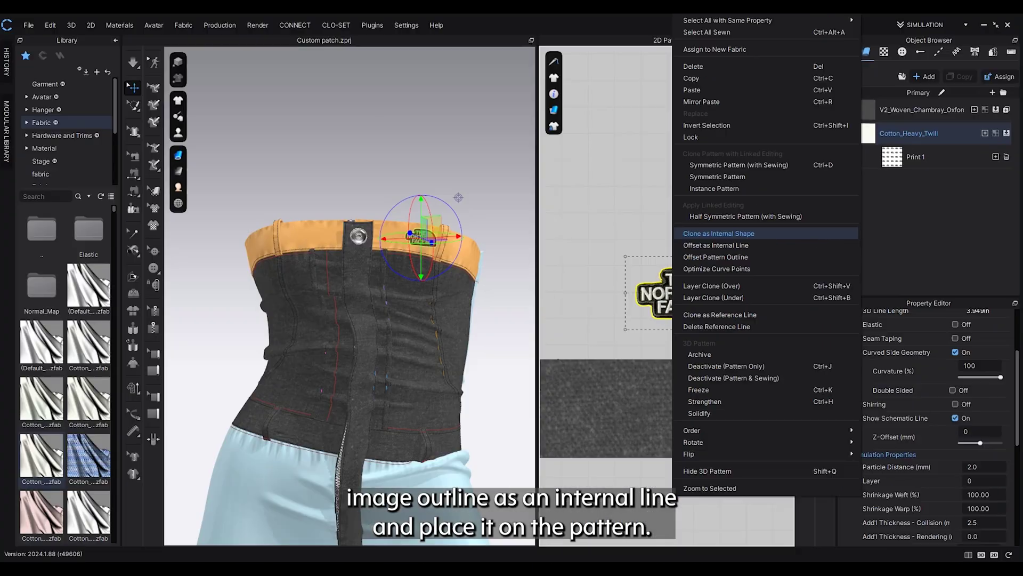
{"action": "left_click", "coordinate": [813, 236]}
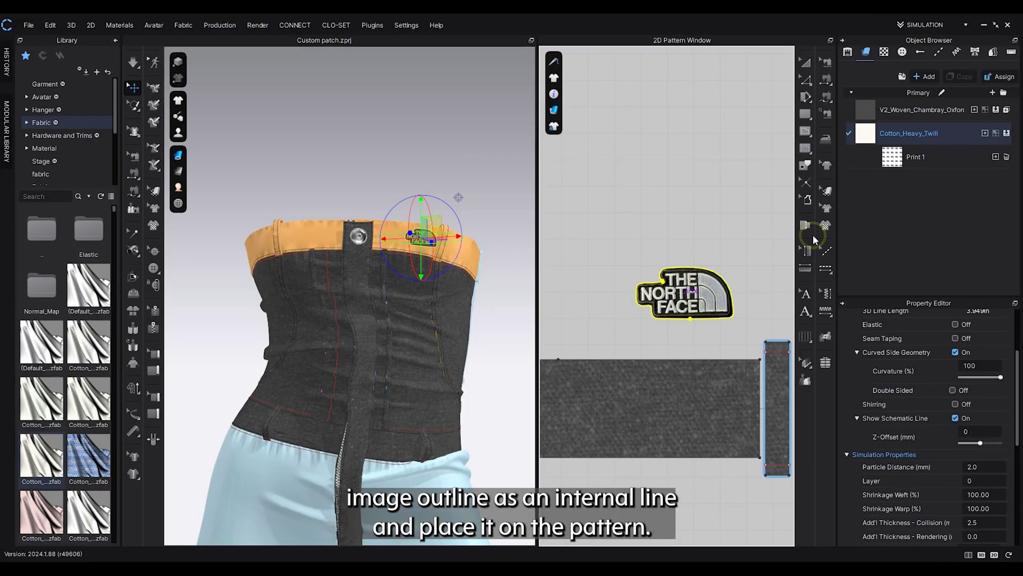
{"action": "scroll", "coordinate": [655, 403], "scroll_direction": "down", "scroll_amount": 6}
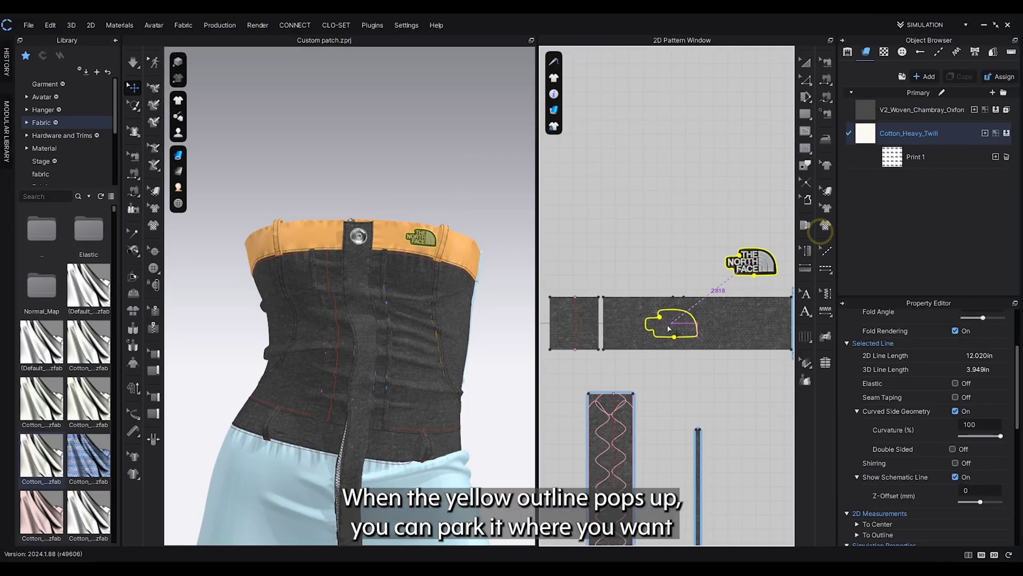
{"action": "middle_click_drag", "start_coordinate": [693, 338], "coordinate": [608, 347]}
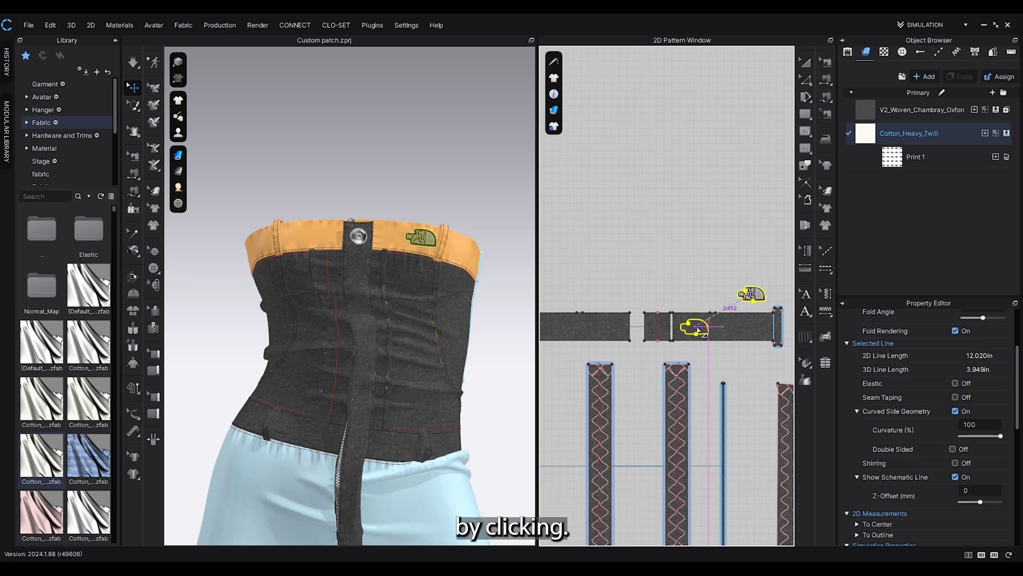
{"action": "left_click", "coordinate": [697, 330]}
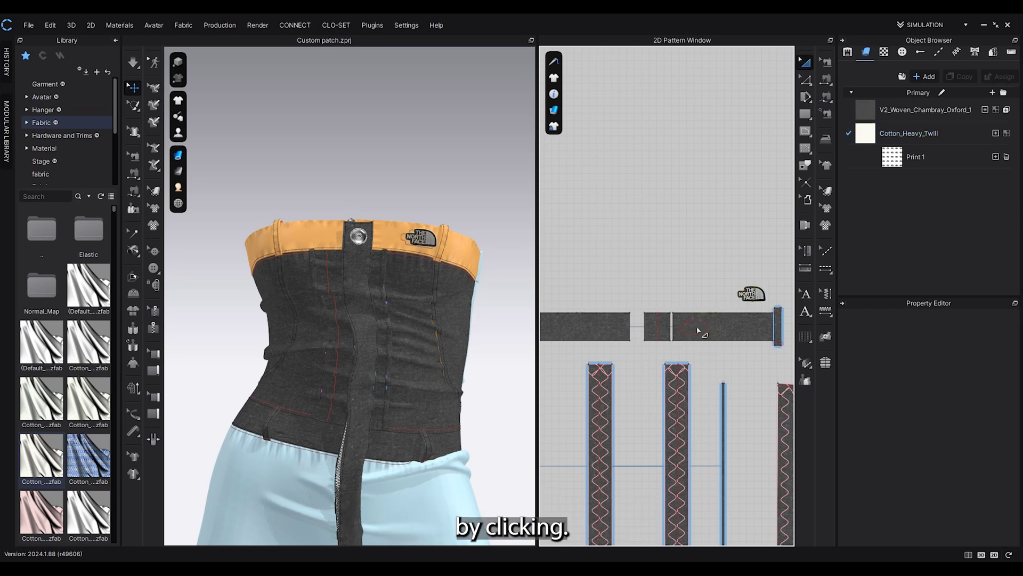
Set the Cotton_Heavy_Twill fabric color to 22221F by sampling the patch's dark border in the 3D view
{"action": "scroll", "coordinate": [397, 252], "scroll_direction": "up", "scroll_amount": 6}
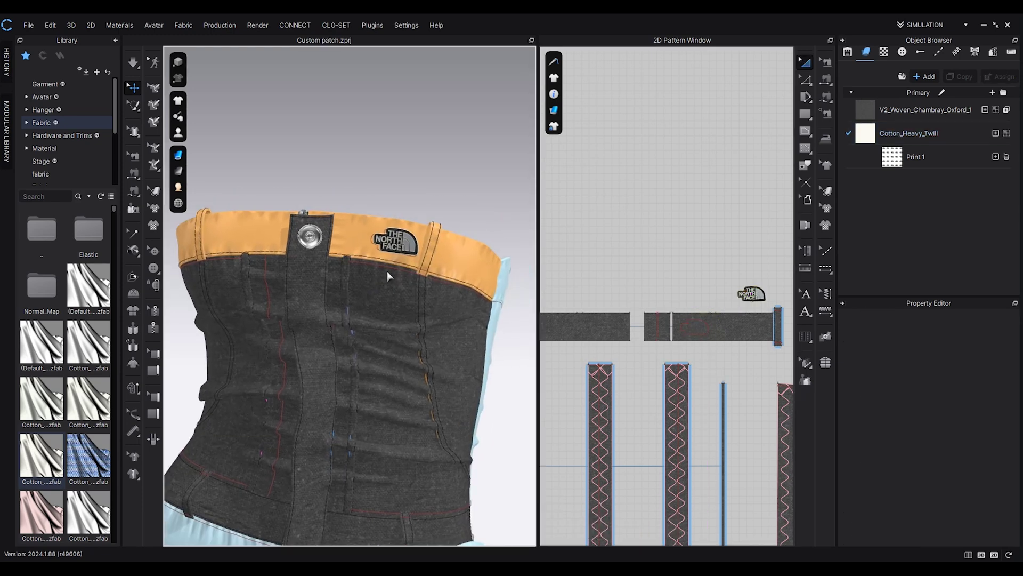
{"action": "scroll", "coordinate": [397, 269], "scroll_direction": "up", "scroll_amount": 2}
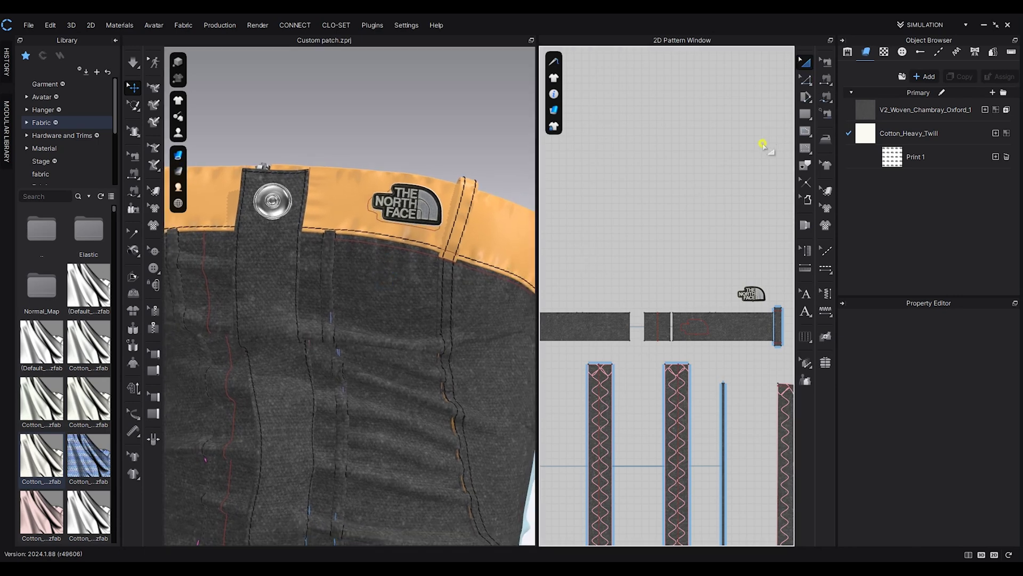
{"action": "right_click_drag", "start_coordinate": [423, 196], "coordinate": [483, 253]}
{"action": "left_click", "coordinate": [489, 252]}
{"action": "middle_click_drag", "start_coordinate": [490, 252], "coordinate": [484, 218]}
{"action": "left_click", "coordinate": [937, 133]}
{"action": "scroll", "coordinate": [1007, 450], "scroll_direction": "down", "scroll_amount": 5}
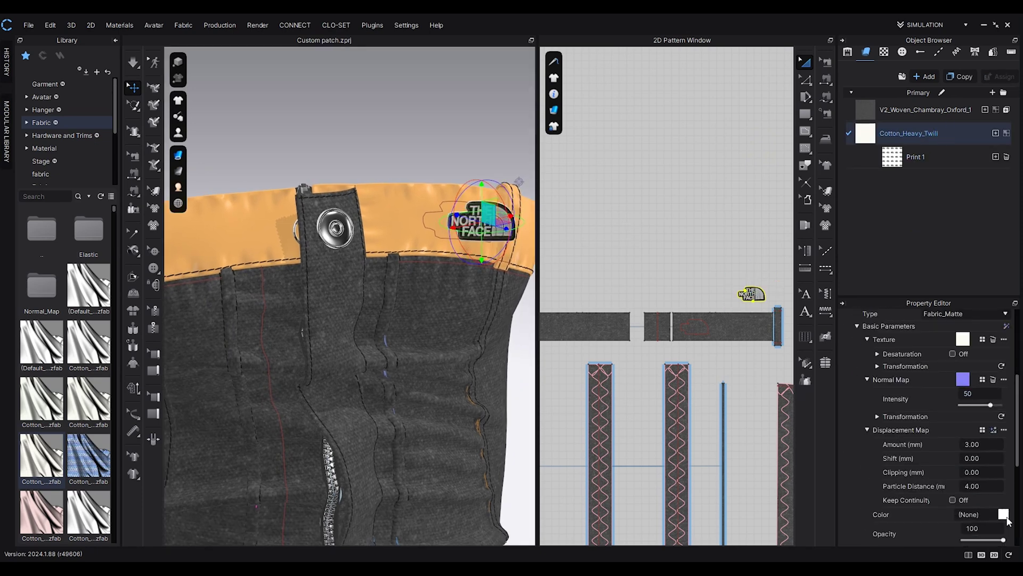
{"action": "left_click", "coordinate": [1004, 515]}
{"action": "left_click", "coordinate": [297, 186]}
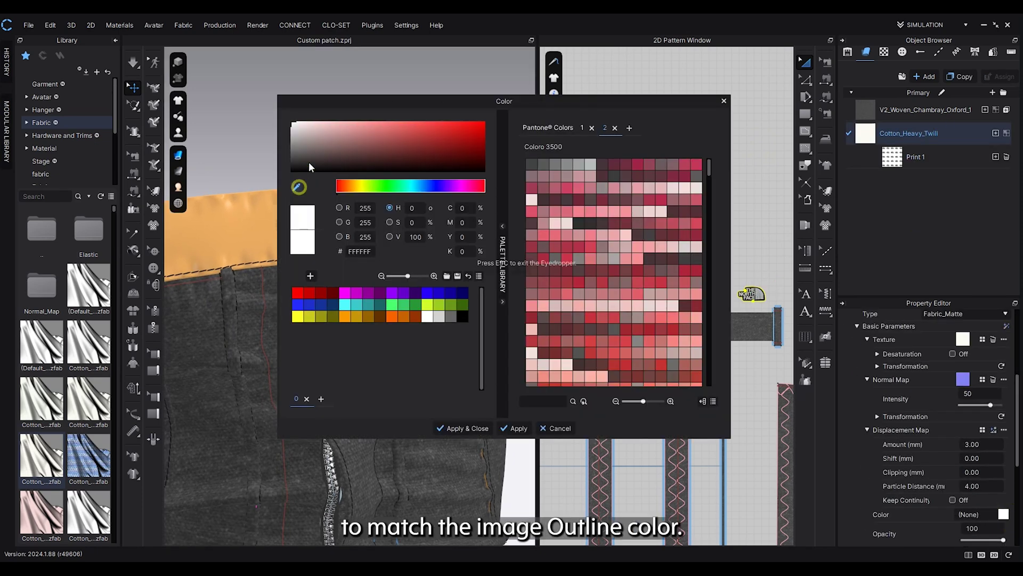
{"action": "left_click_drag", "start_coordinate": [334, 100], "coordinate": [716, 309]}
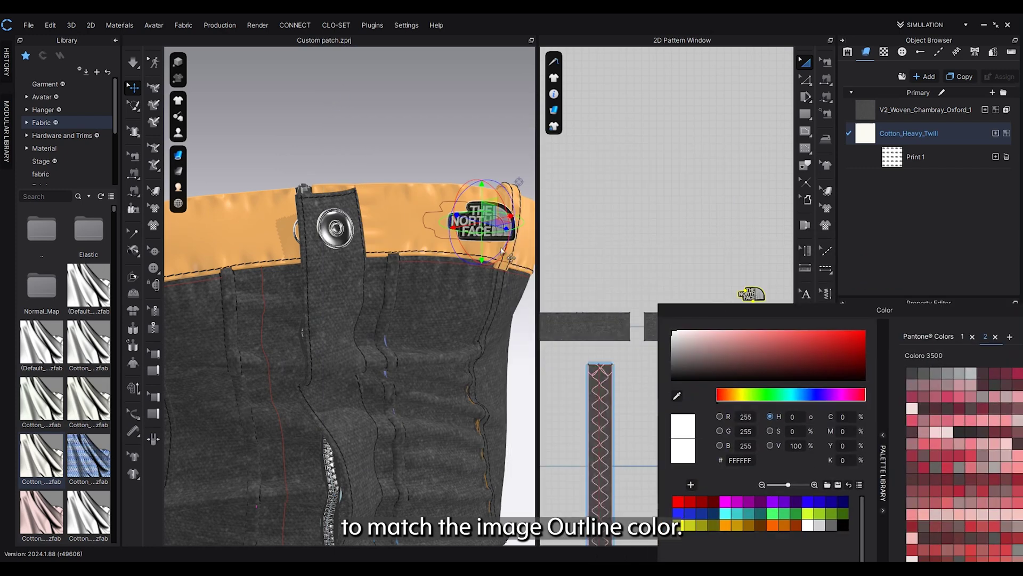
{"action": "left_click", "coordinate": [677, 396]}
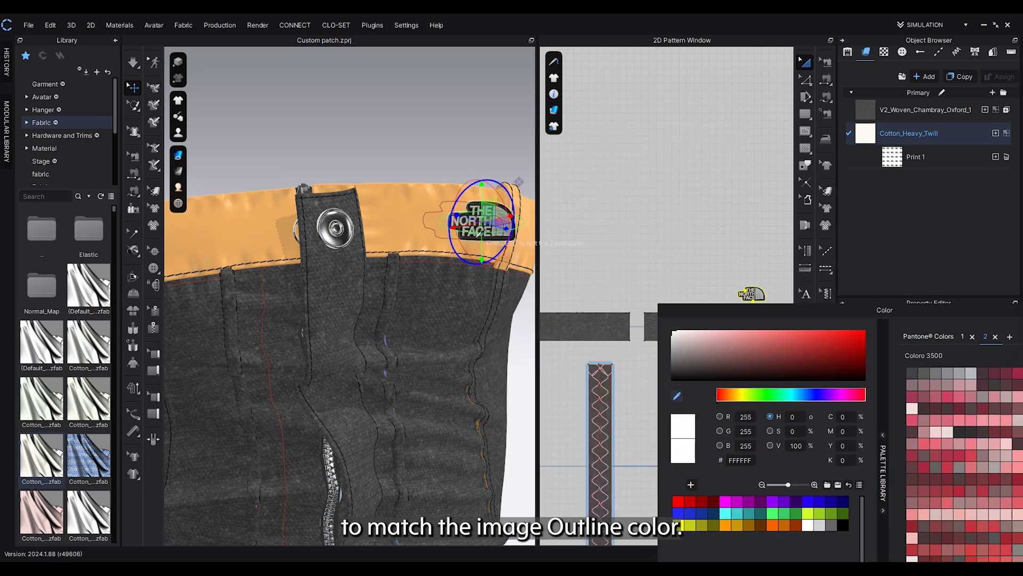
{"action": "left_click", "coordinate": [476, 238]}
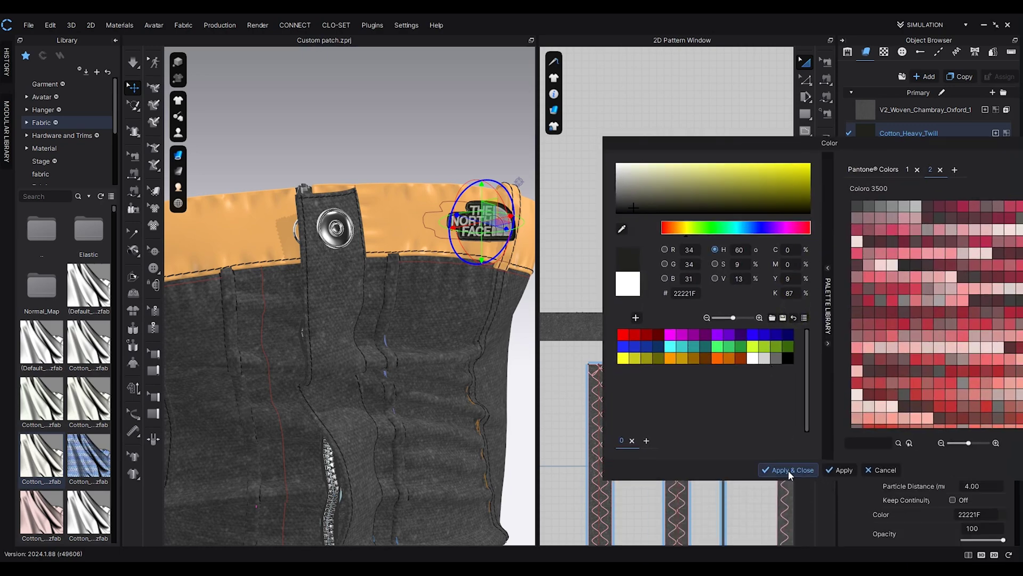
{"action": "left_click", "coordinate": [787, 470]}
Shift the patch in the 3D view closer to its cloned outline on the waistband
{"action": "scroll", "coordinate": [472, 168], "scroll_direction": "up", "scroll_amount": 3}
{"action": "left_click_drag", "start_coordinate": [504, 196], "coordinate": [474, 193]}
{"action": "middle_click_drag", "start_coordinate": [511, 196], "coordinate": [379, 202]}
{"action": "right_click_drag", "start_coordinate": [379, 202], "coordinate": [422, 208]}
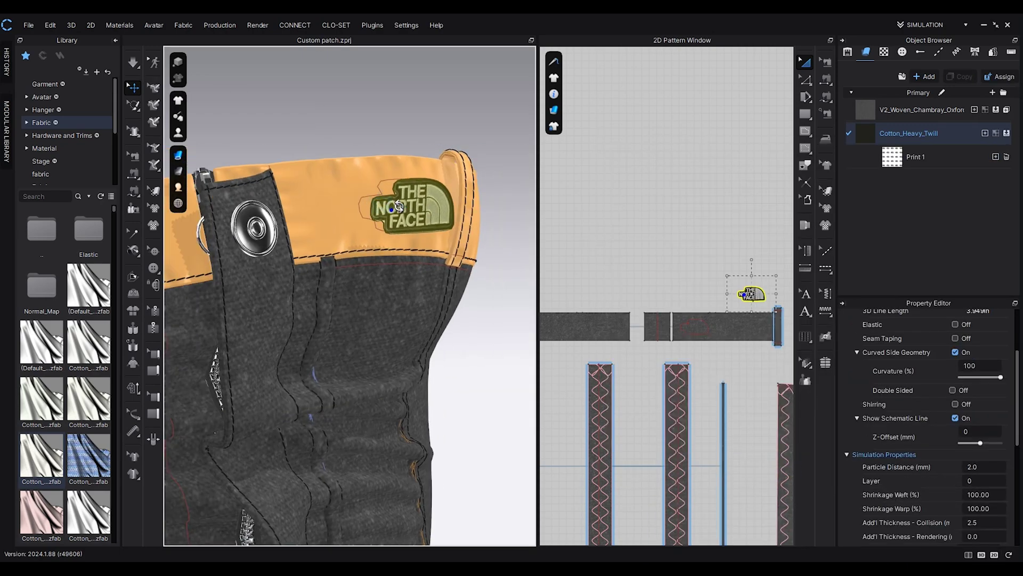
Sew the patch's full outline to the matching internal shape on the waistband with Free Sewing
{"action": "left_click", "coordinate": [825, 97]}
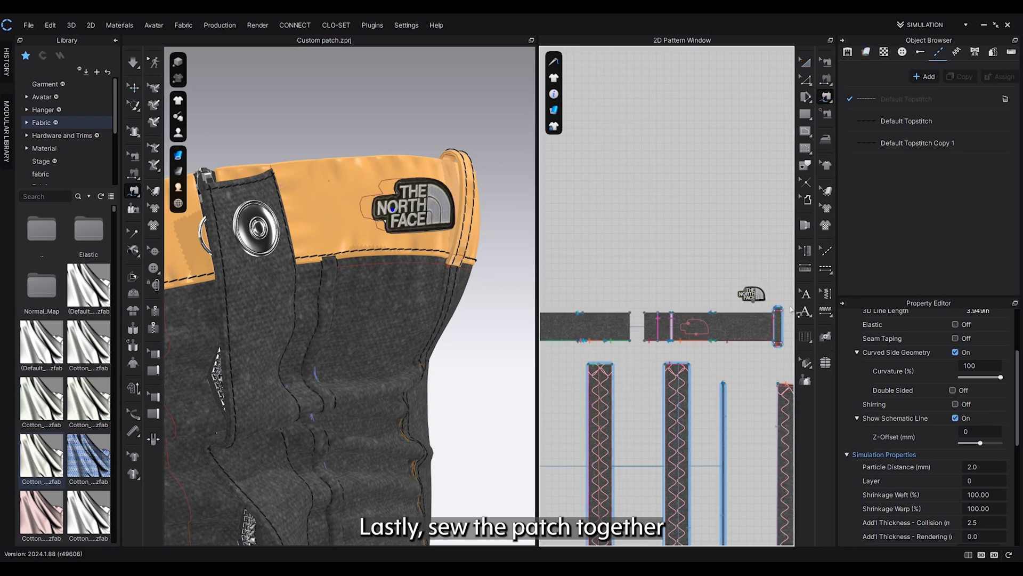
{"action": "scroll", "coordinate": [709, 298], "scroll_direction": "up", "scroll_amount": 5}
{"action": "left_click", "coordinate": [701, 295]}
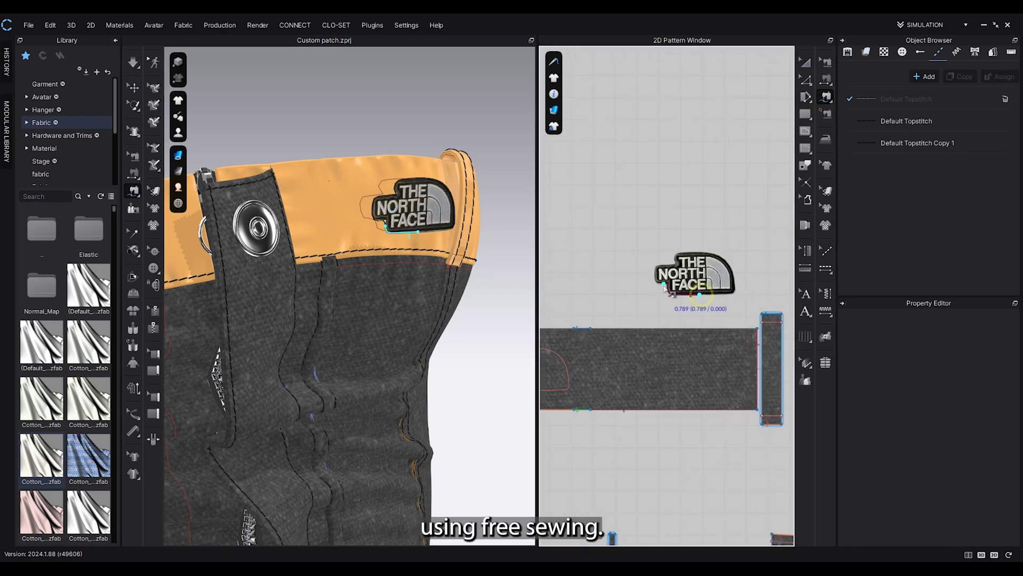
{"action": "left_click", "coordinate": [700, 294]}
{"action": "middle_click_drag", "start_coordinate": [682, 321], "coordinate": [763, 306]}
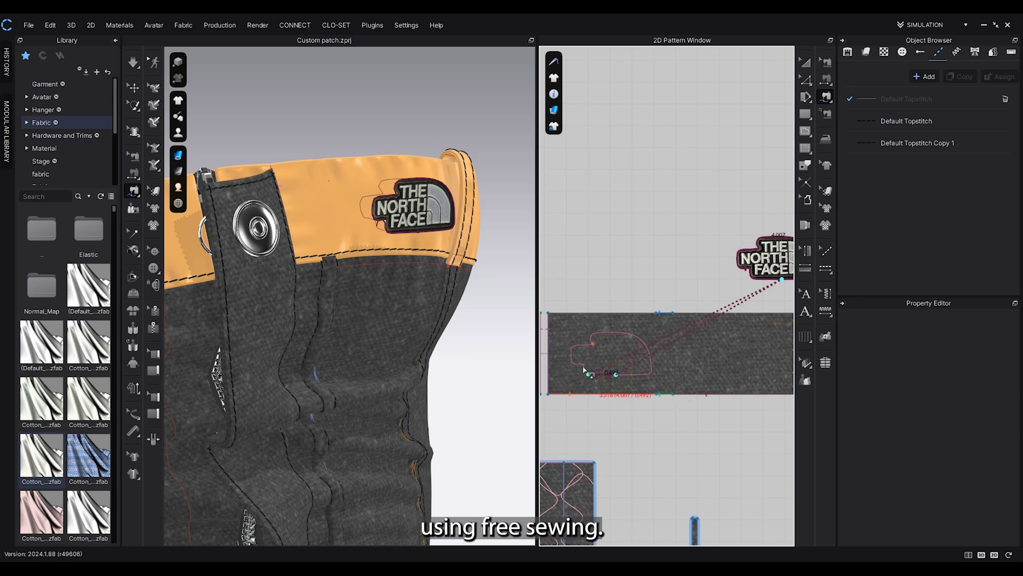
{"action": "left_click", "coordinate": [656, 369]}
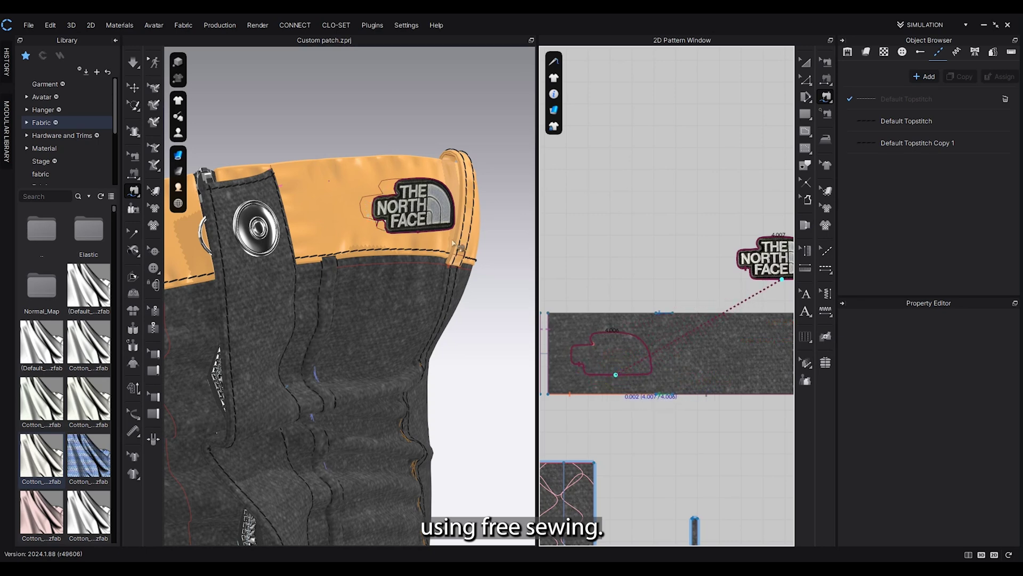
Simulate the garment so the sewn North Face patch attaches flat to the waistband, and stop the simulation
{"action": "left_click", "coordinate": [808, 64]}
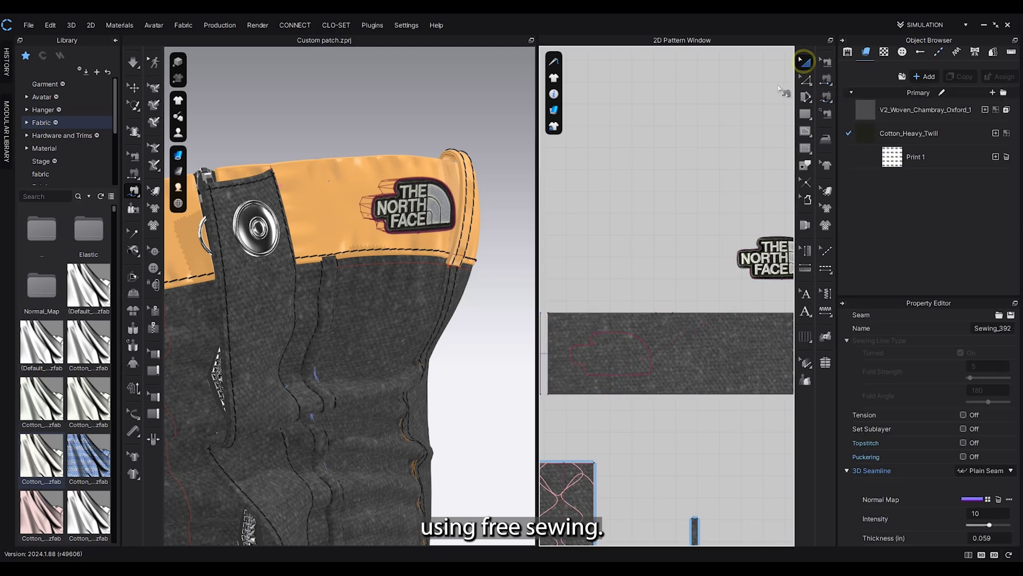
{"action": "left_click", "coordinate": [137, 66]}
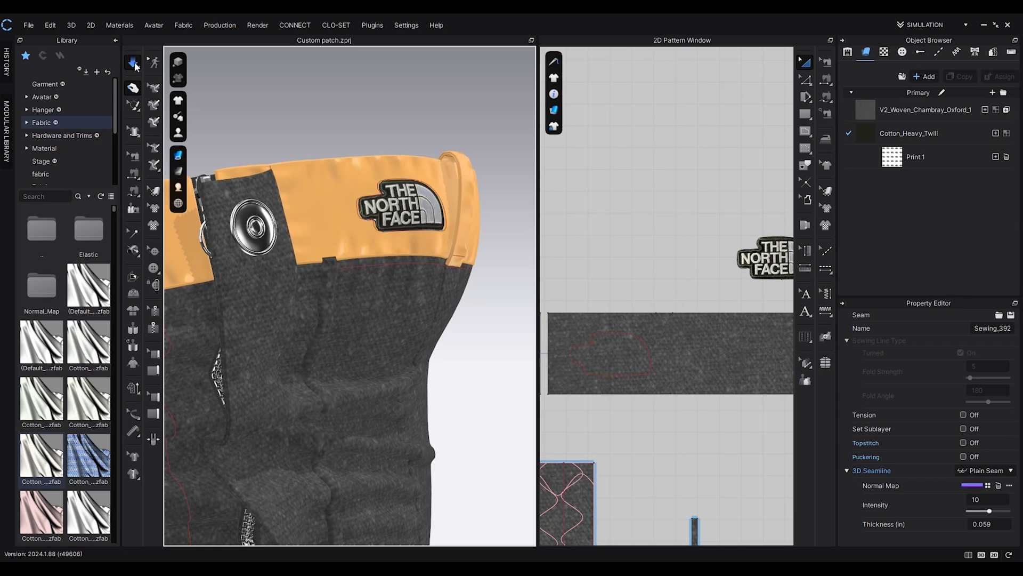
{"action": "key", "text": "space"}
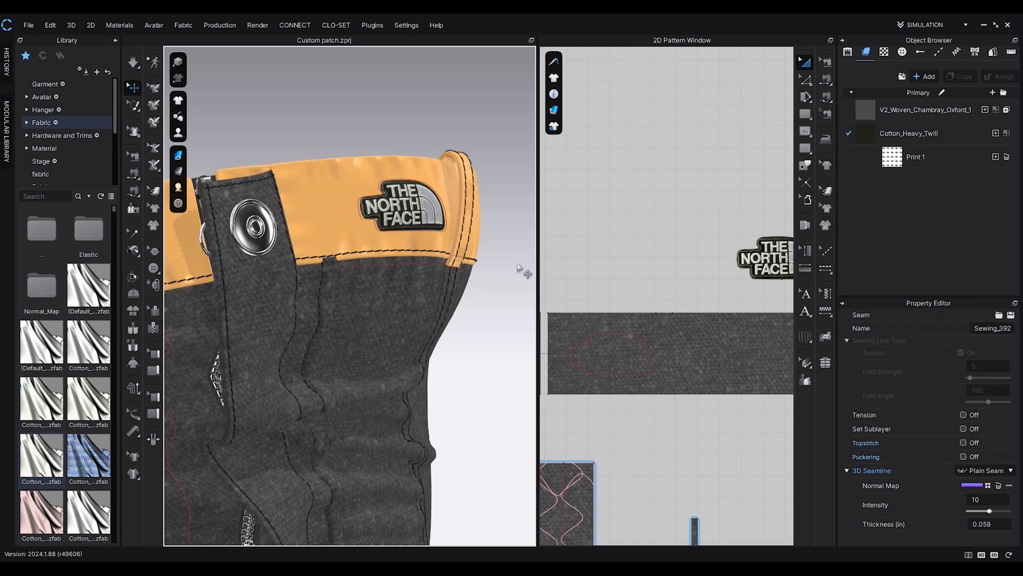
{"action": "scroll", "coordinate": [391, 231], "scroll_direction": "up", "scroll_amount": 3}
{"action": "mouse_move", "coordinate": [389, 225]}
{"action": "right_mouse_down"}
{"action": "mouse_move", "coordinate": [368, 230]}
{"action": "mouse_move", "coordinate": [387, 228]}
{"action": "right_mouse_up"}
{"action": "scroll", "coordinate": [386, 235], "scroll_direction": "up", "scroll_amount": 3}
{"action": "middle_click_drag", "start_coordinate": [384, 237], "coordinate": [397, 215]}
{"action": "right_click_drag", "start_coordinate": [397, 215], "coordinate": [448, 271]}
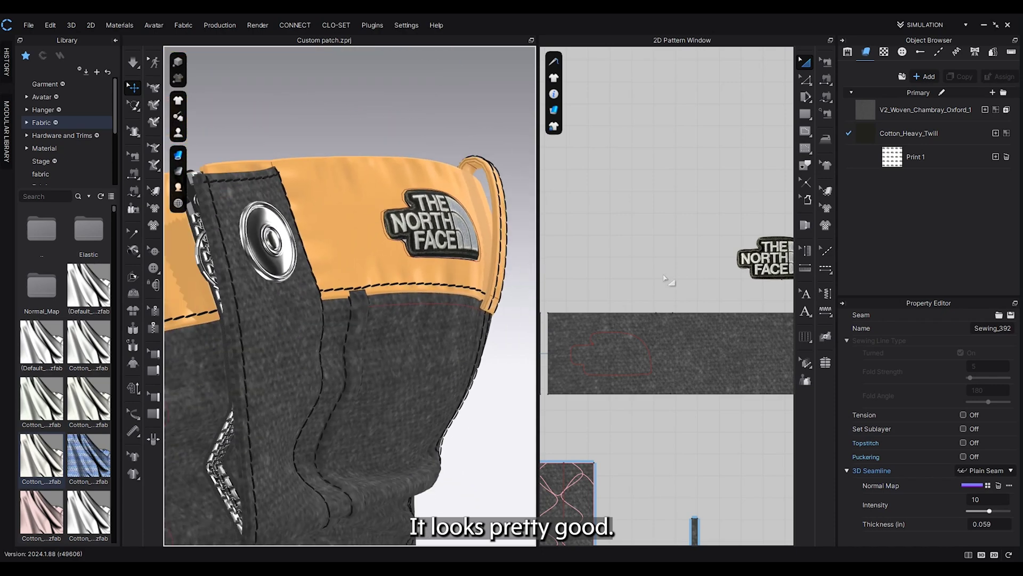
Set the North Face patch's additional rendering thickness to 2 mm and check its raised edge on the waistband
{"action": "left_click", "coordinate": [767, 259]}
{"action": "scroll", "coordinate": [1004, 482], "scroll_direction": "down", "scroll_amount": 3}
{"action": "scroll", "coordinate": [1004, 482], "scroll_direction": "down", "scroll_amount": 1}
{"action": "left_click", "coordinate": [986, 408]}
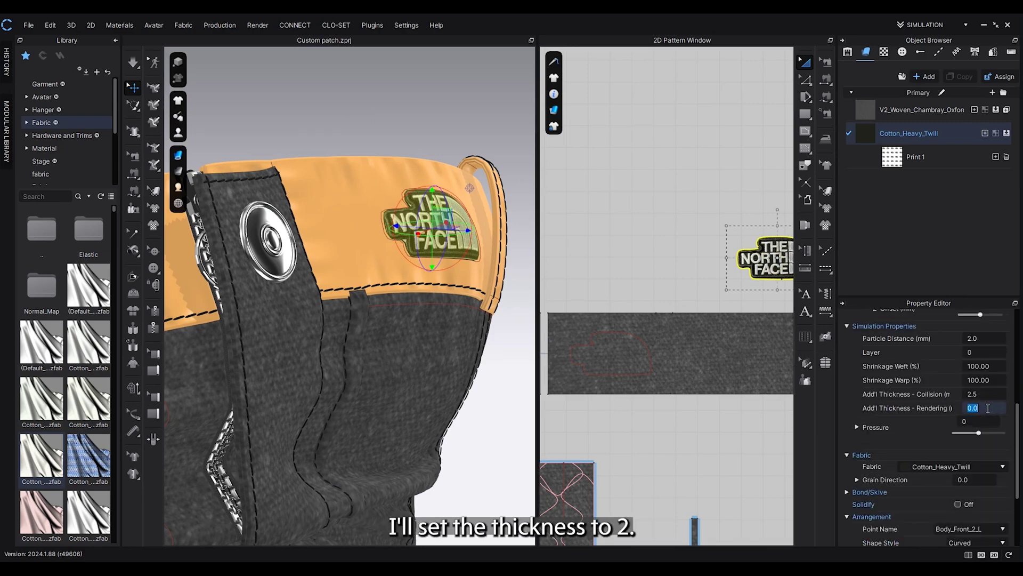
{"action": "type", "text": "2"}
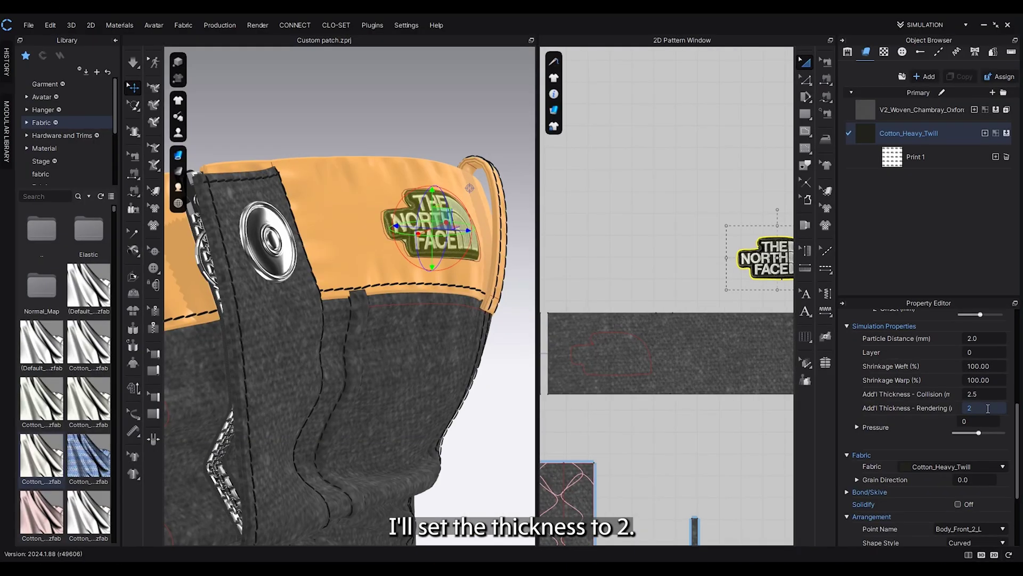
{"action": "key", "text": "Return"}
{"action": "left_click", "coordinate": [179, 55]}
{"action": "left_click", "coordinate": [601, 232]}
{"action": "scroll", "coordinate": [436, 239], "scroll_direction": "up", "scroll_amount": 5}
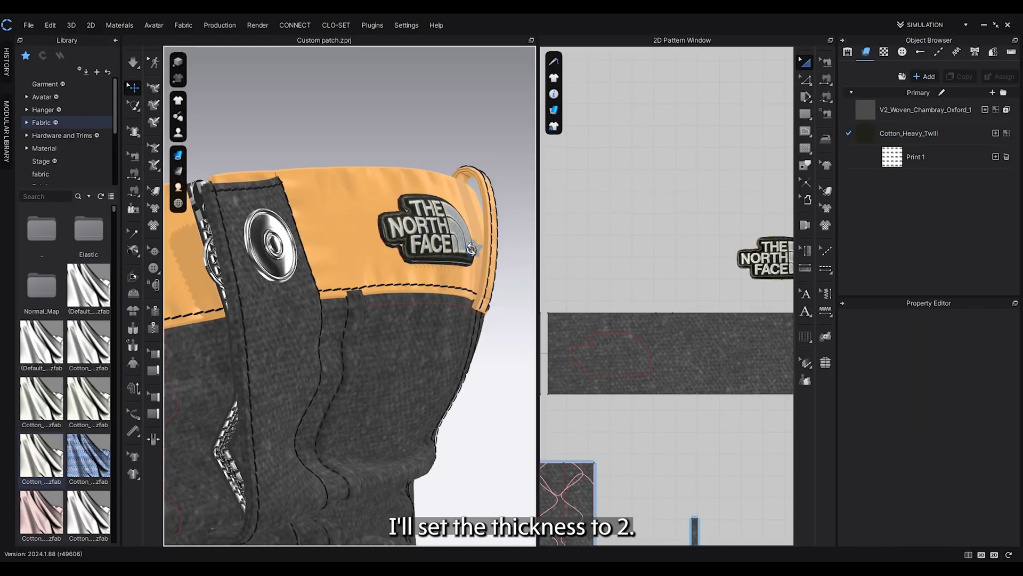
{"action": "mouse_move", "coordinate": [436, 240]}
{"action": "right_mouse_down"}
{"action": "mouse_move", "coordinate": [482, 223]}
{"action": "mouse_move", "coordinate": [421, 251]}
{"action": "right_mouse_up"}
{"action": "scroll", "coordinate": [689, 256], "scroll_direction": "up", "scroll_amount": 8}
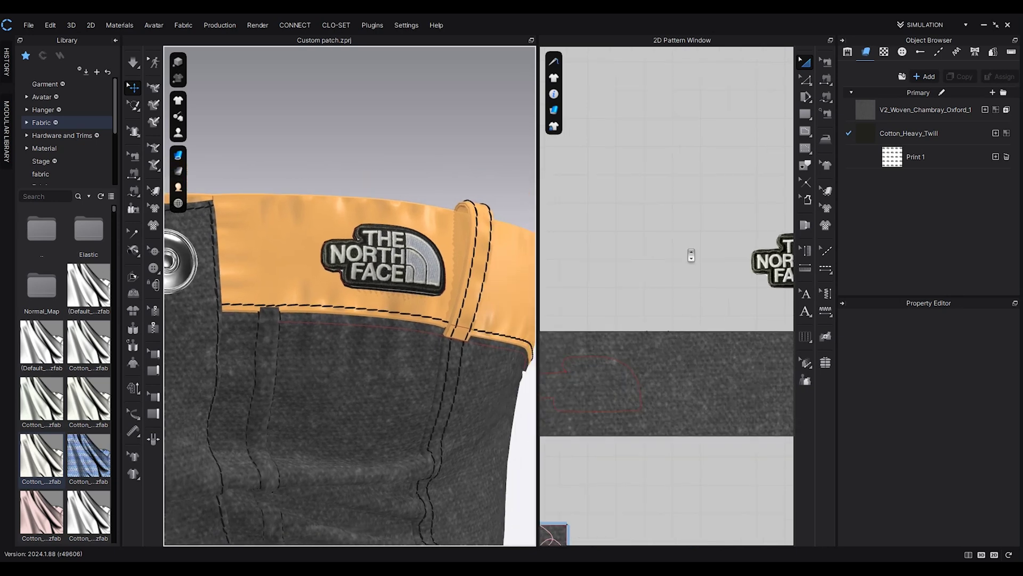
Set the North Face patch's particle distance to 1 mm and deselect the patch
{"action": "scroll", "coordinate": [683, 281], "scroll_direction": "up", "scroll_amount": 4}
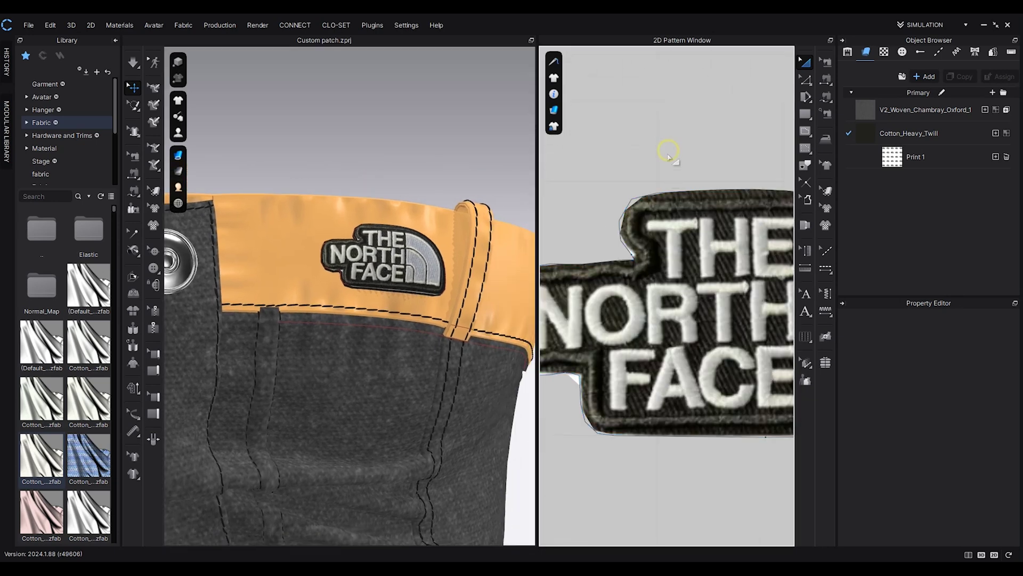
{"action": "middle_click_drag", "start_coordinate": [684, 161], "coordinate": [715, 144]}
{"action": "left_click", "coordinate": [613, 345]}
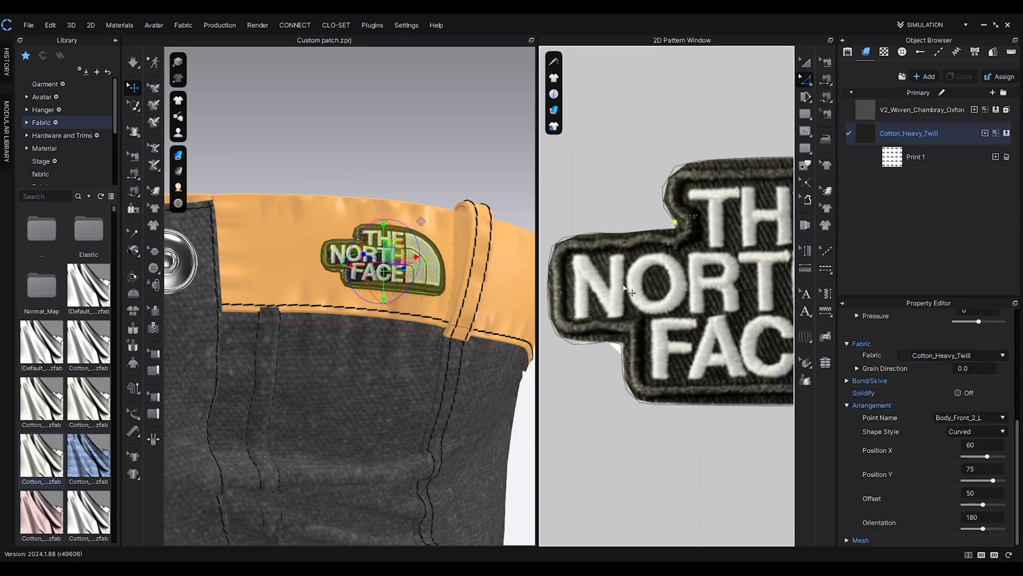
{"action": "left_click", "coordinate": [805, 62]}
{"action": "left_click", "coordinate": [660, 261]}
{"action": "scroll", "coordinate": [655, 263], "scroll_direction": "down", "scroll_amount": 5}
{"action": "middle_click_drag", "start_coordinate": [655, 263], "coordinate": [620, 267]}
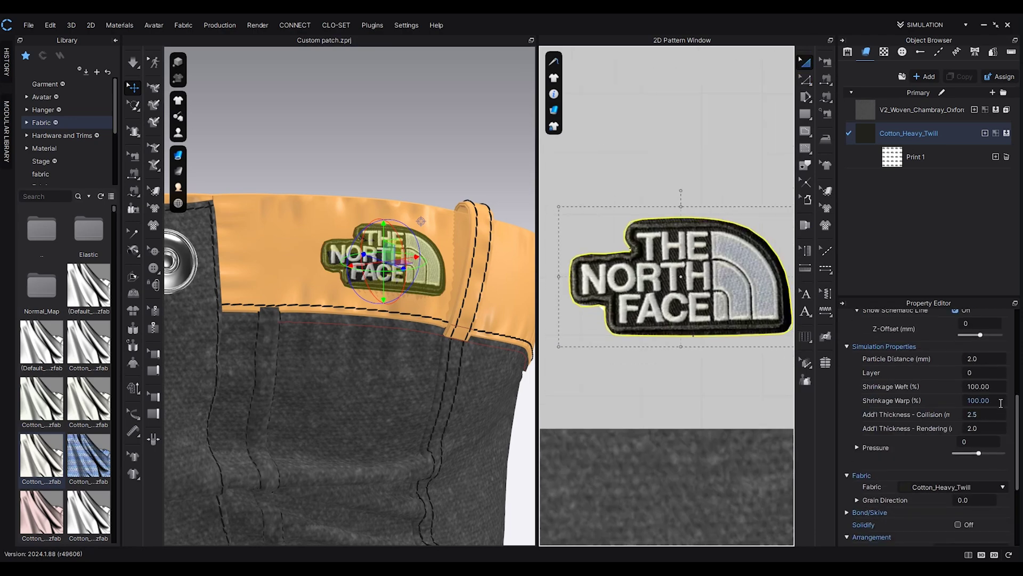
{"action": "left_click", "coordinate": [996, 358]}
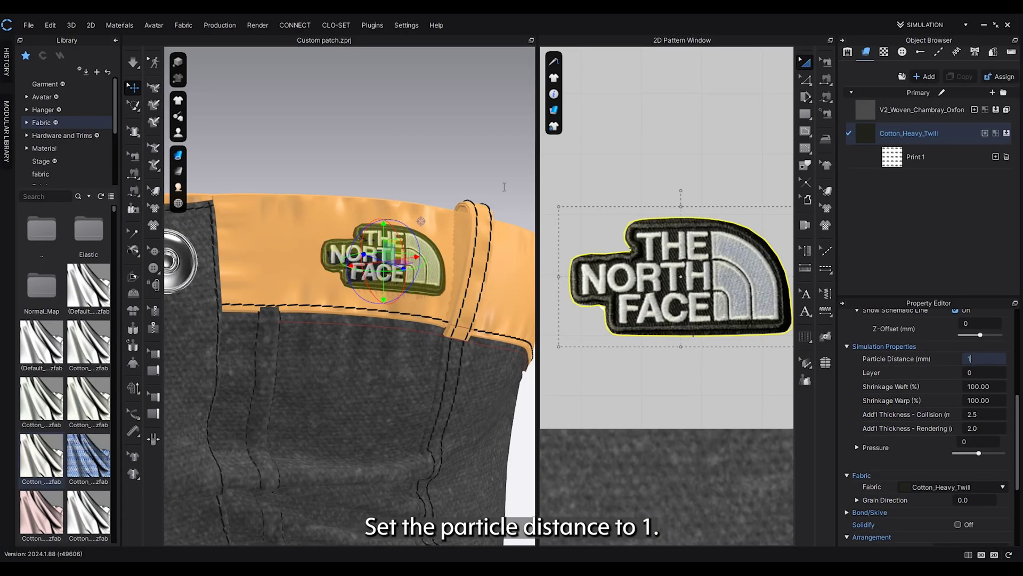
{"action": "key", "text": "Return"}
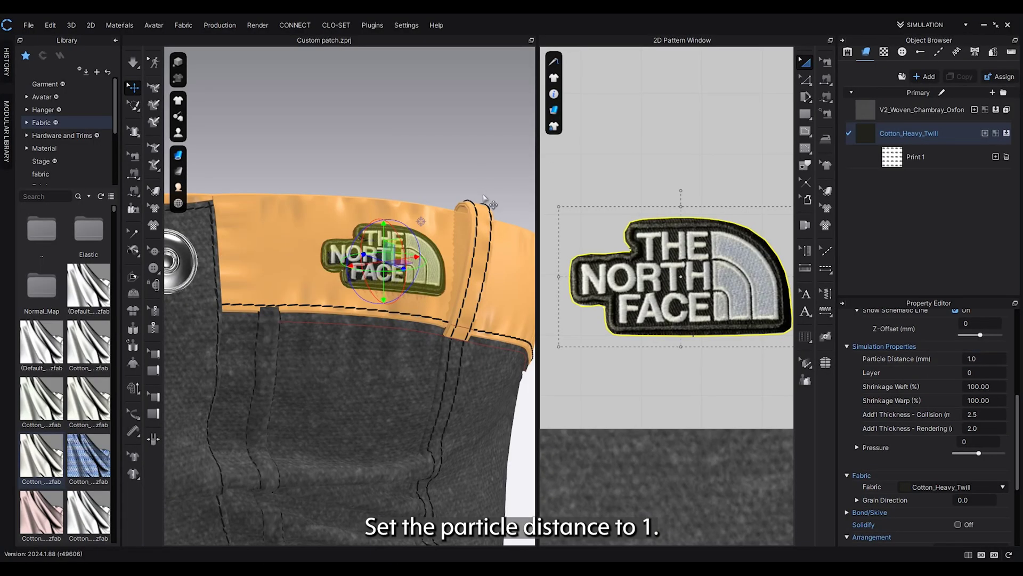
{"action": "left_click", "coordinate": [497, 147]}
Examine the finished patch on the waistband up close and from farther away
{"action": "mouse_move", "coordinate": [442, 247]}
{"action": "right_mouse_down"}
{"action": "mouse_move", "coordinate": [469, 240]}
{"action": "mouse_move", "coordinate": [448, 246]}
{"action": "right_mouse_up"}
{"action": "left_click", "coordinate": [419, 278]}
{"action": "middle_click_drag", "start_coordinate": [418, 278], "coordinate": [371, 280]}
{"action": "right_click_drag", "start_coordinate": [371, 280], "coordinate": [409, 247]}
{"action": "left_click", "coordinate": [473, 286]}
{"action": "scroll", "coordinate": [394, 282], "scroll_direction": "down", "scroll_amount": 3}
{"action": "scroll", "coordinate": [336, 215], "scroll_direction": "down", "scroll_amount": 2}
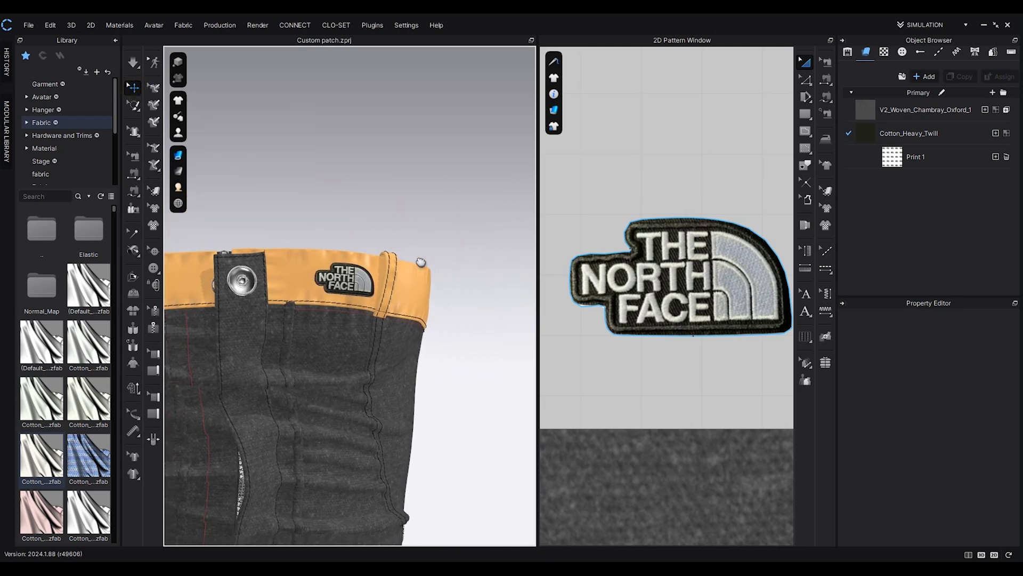
{"action": "middle_click_drag", "start_coordinate": [411, 271], "coordinate": [502, 232]}
{"action": "scroll", "coordinate": [504, 232], "scroll_direction": "down", "scroll_amount": 1}
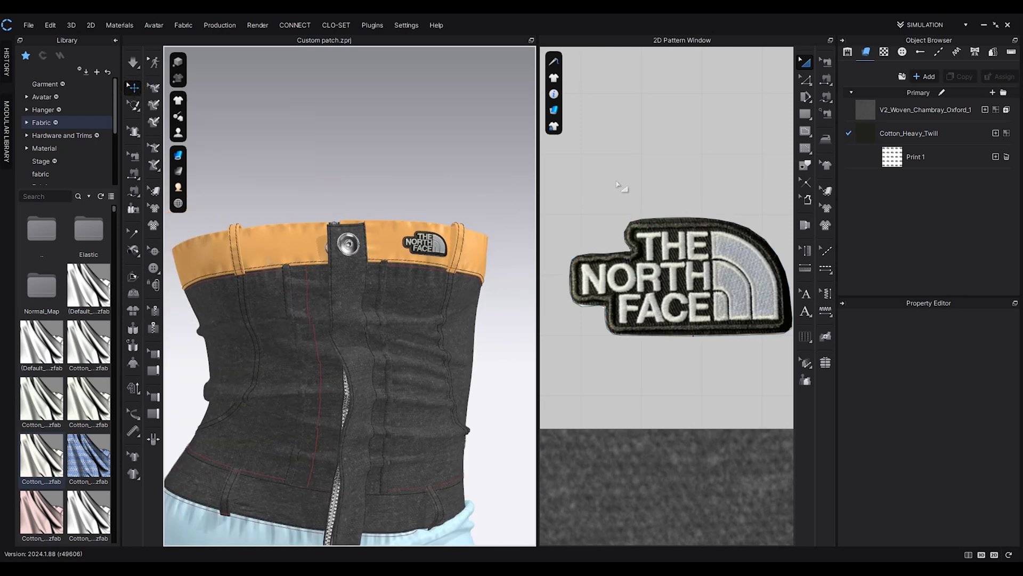
Render the garment interactively in an enlarged render view at 100% zoom and examine the patch on the waistband
{"action": "left_click", "coordinate": [258, 25]}
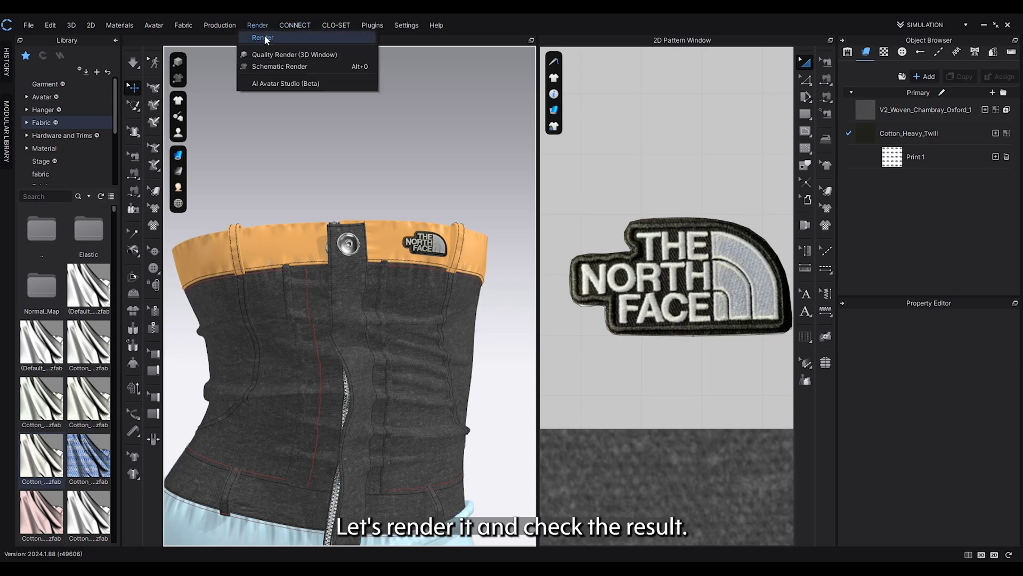
{"action": "left_click", "coordinate": [263, 37]}
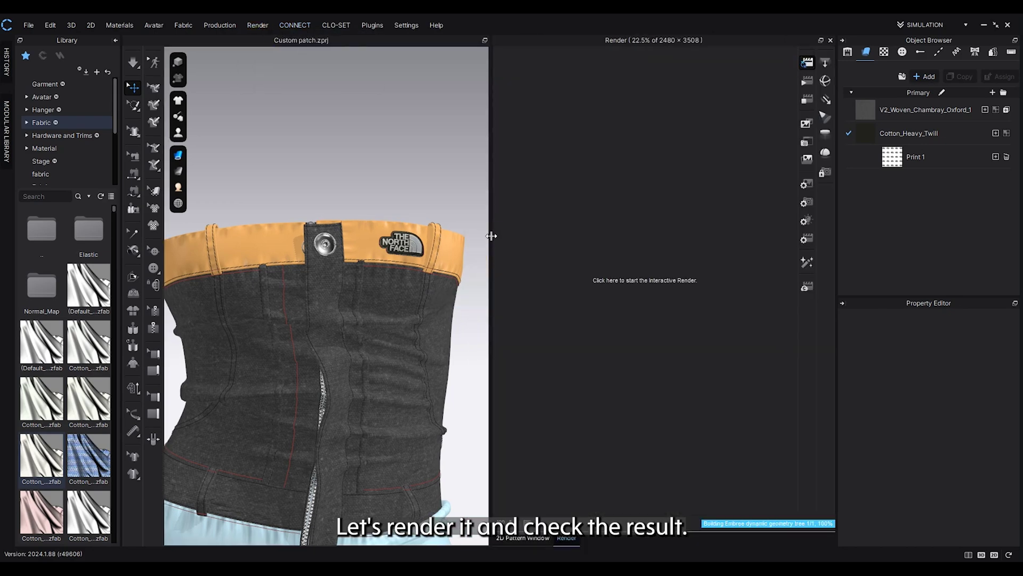
{"action": "left_click_drag", "start_coordinate": [491, 236], "coordinate": [190, 236]}
{"action": "left_click", "coordinate": [199, 523]}
{"action": "left_click_drag", "start_coordinate": [434, 512], "coordinate": [609, 513]}
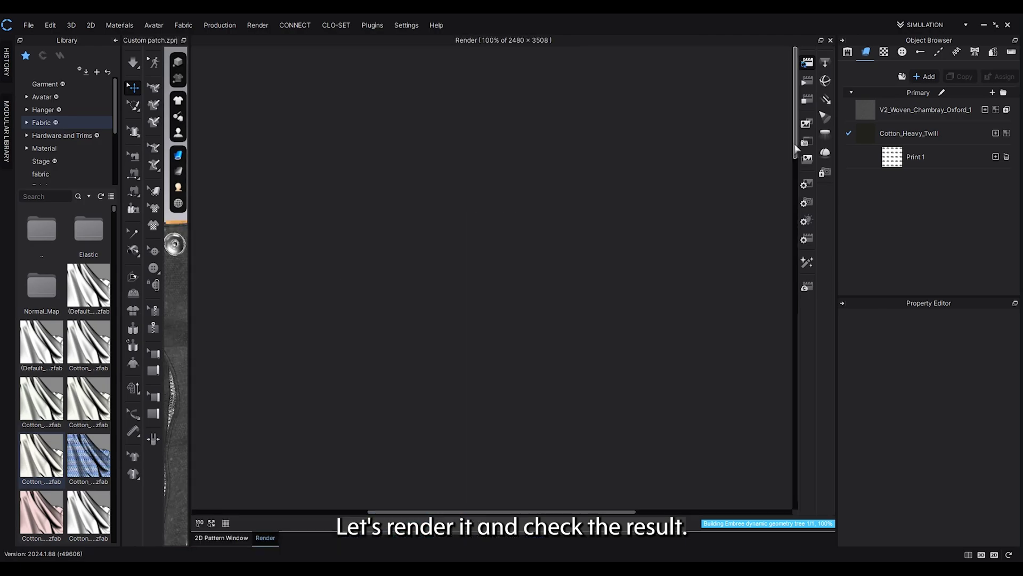
{"action": "left_click_drag", "start_coordinate": [795, 148], "coordinate": [795, 244]}
{"action": "scroll", "coordinate": [177, 373], "scroll_direction": "down", "scroll_amount": 2}
{"action": "left_click_drag", "start_coordinate": [792, 167], "coordinate": [792, 231]}
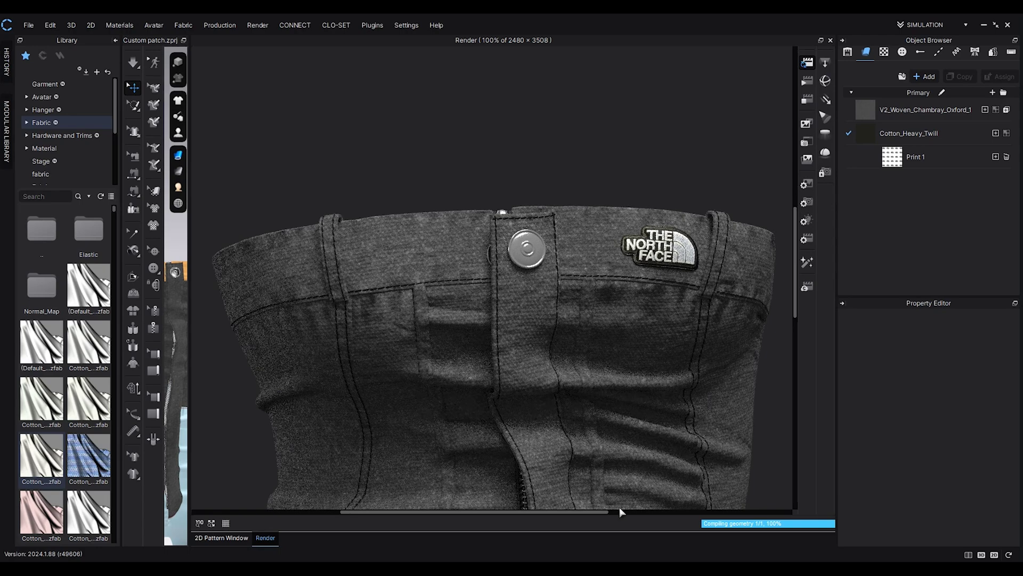
{"action": "left_click_drag", "start_coordinate": [403, 513], "coordinate": [450, 513]}
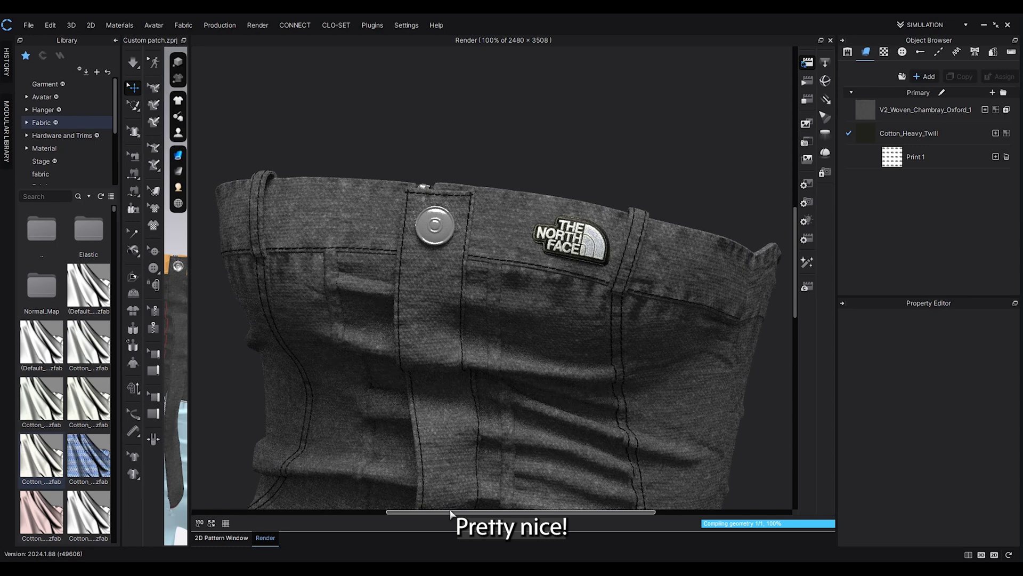
Close the render view and widen the 3D view beside the 2D patterns to show the whole upper garment
{"action": "left_click", "coordinate": [831, 40]}
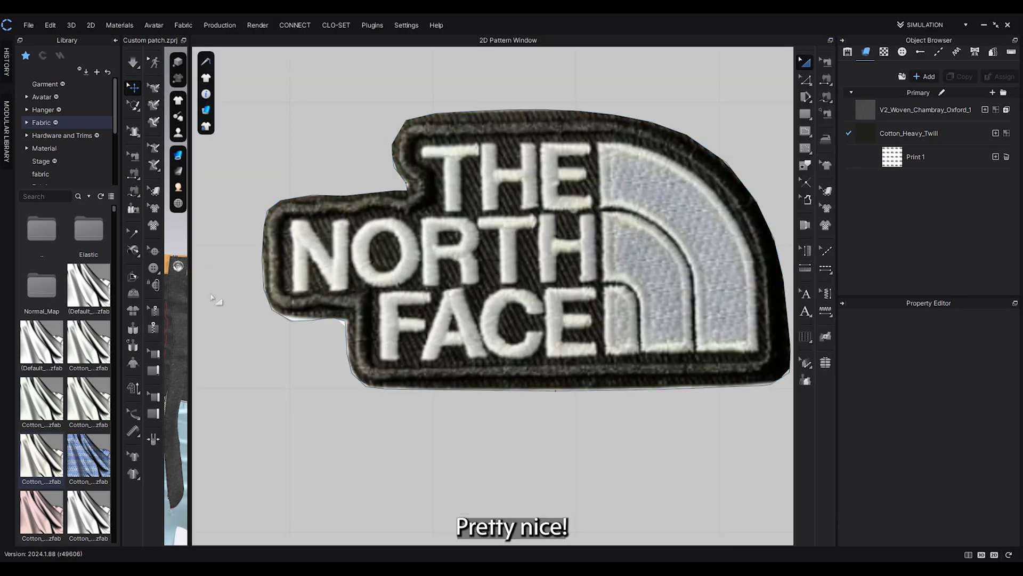
{"action": "scroll", "coordinate": [373, 339], "scroll_direction": "down", "scroll_amount": 3}
{"action": "scroll", "coordinate": [373, 339], "scroll_direction": "down", "scroll_amount": 5}
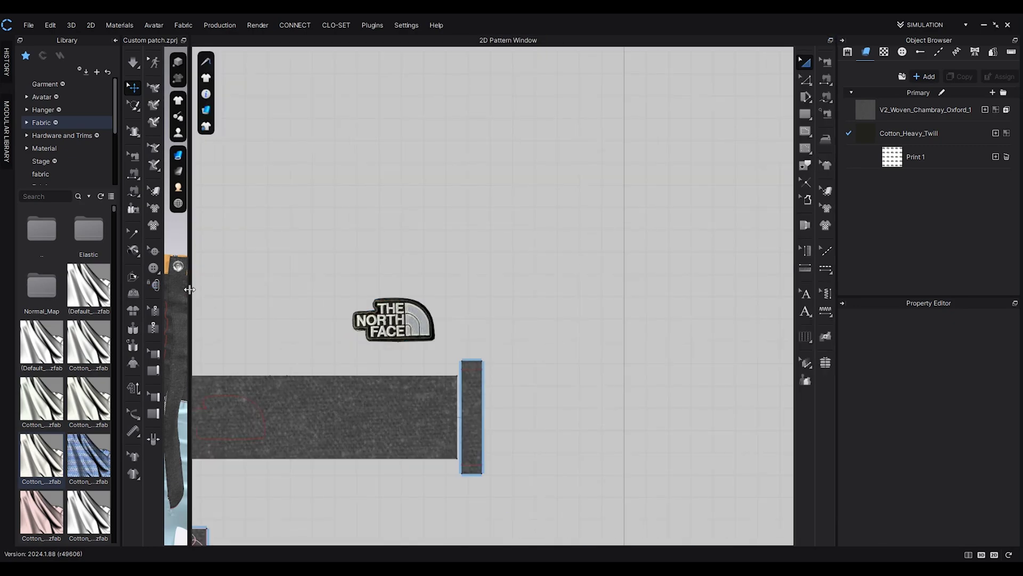
{"action": "left_click_drag", "start_coordinate": [189, 289], "coordinate": [494, 289]}
{"action": "right_click_drag", "start_coordinate": [397, 310], "coordinate": [438, 255]}
{"action": "middle_click_drag", "start_coordinate": [425, 299], "coordinate": [425, 248]}
{"action": "scroll", "coordinate": [422, 256], "scroll_direction": "down", "scroll_amount": 1}
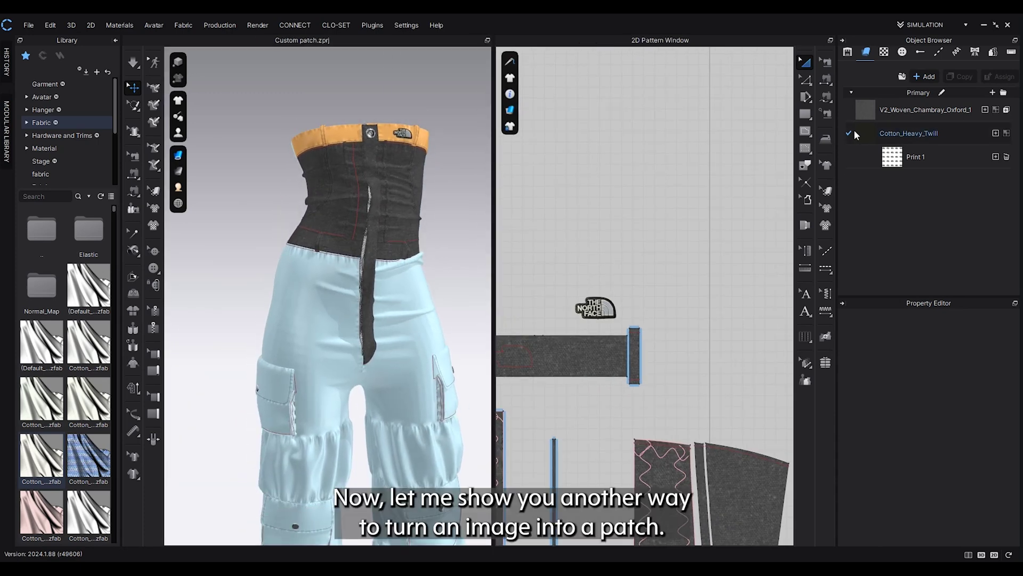
Switch to File Explorer, view the Adventure.png illustration in the 11.26.24 Patch folder, and close both windows
{"action": "key", "text": "super+e"}
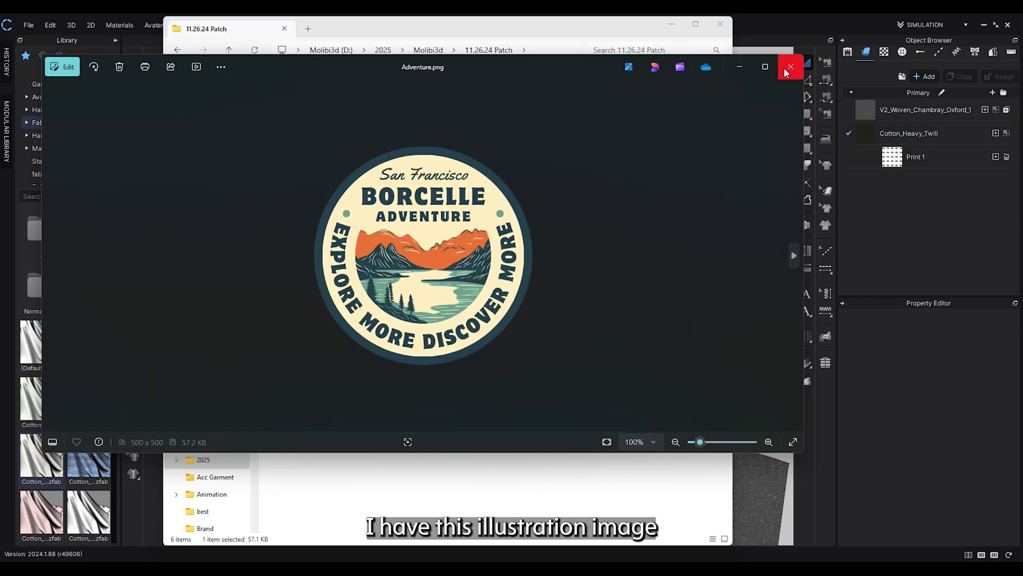
{"action": "left_click", "coordinate": [790, 66]}
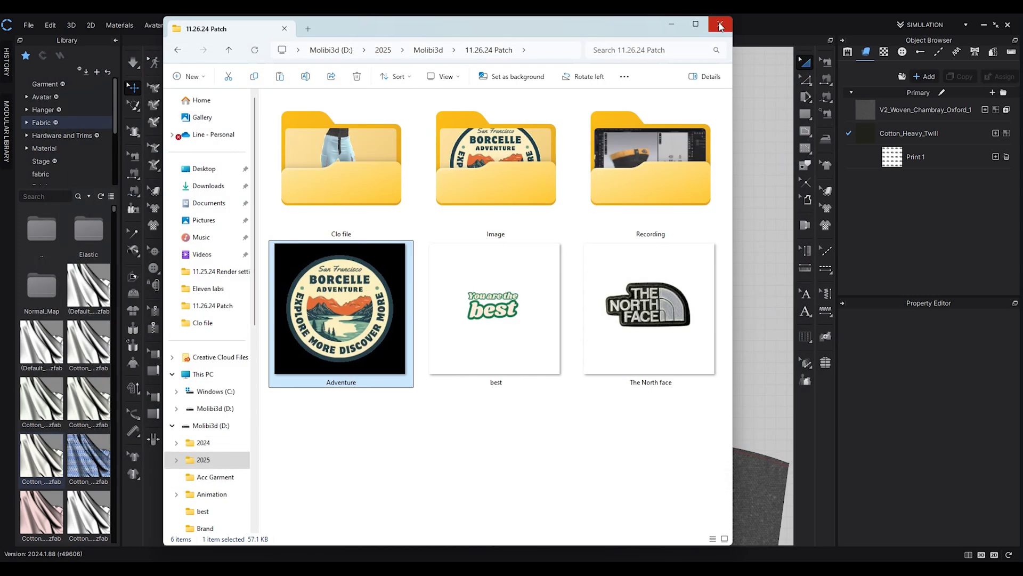
{"action": "left_click", "coordinate": [720, 24]}
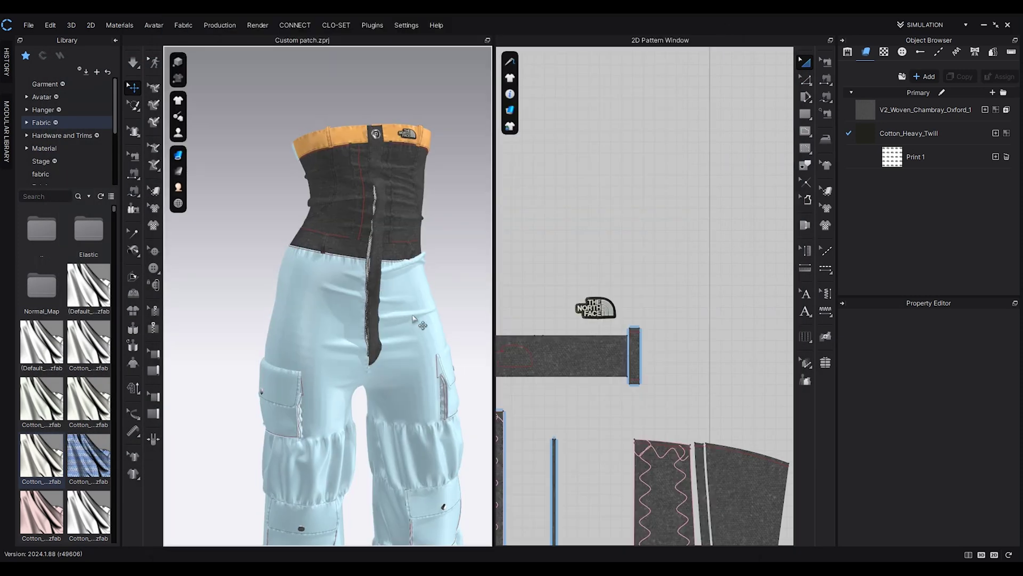
Create a circular pattern with a 3 in diameter in the empty area above the waistband patterns
{"action": "scroll", "coordinate": [754, 184], "scroll_direction": "down", "scroll_amount": 4}
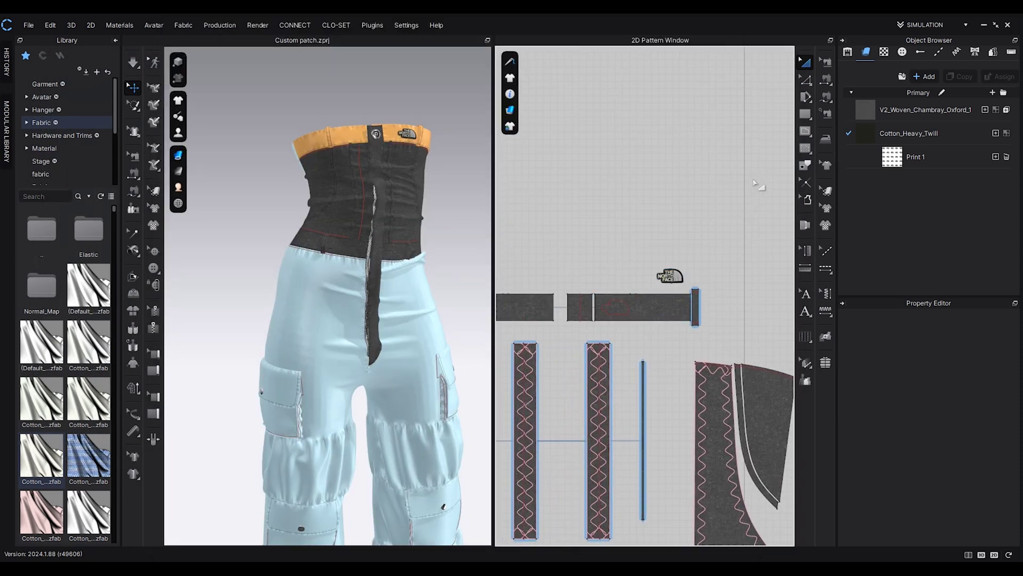
{"action": "left_click", "coordinate": [805, 114]}
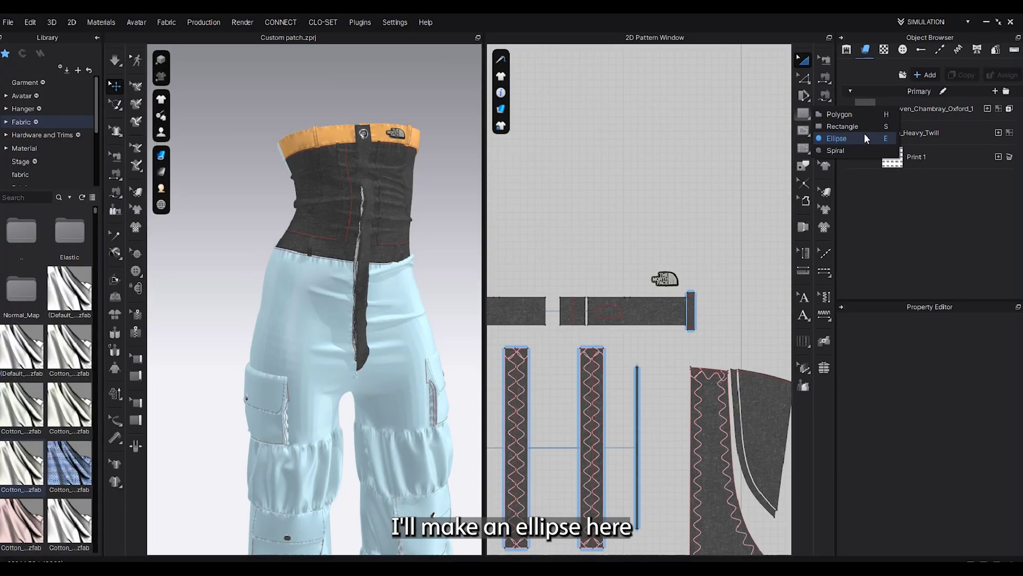
{"action": "left_click", "coordinate": [864, 142]}
{"action": "left_click", "coordinate": [575, 197]}
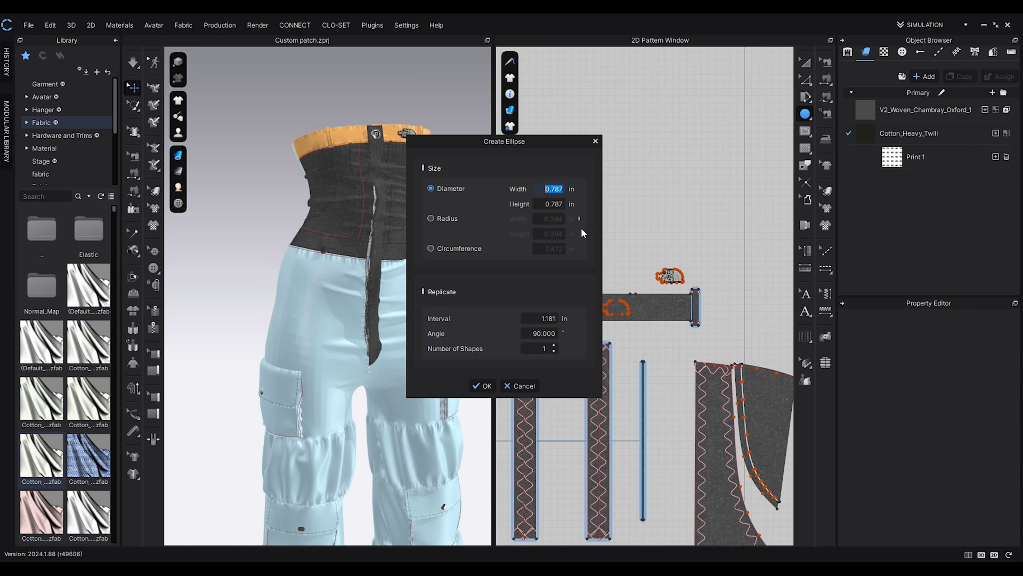
{"action": "type", "text": "3"}
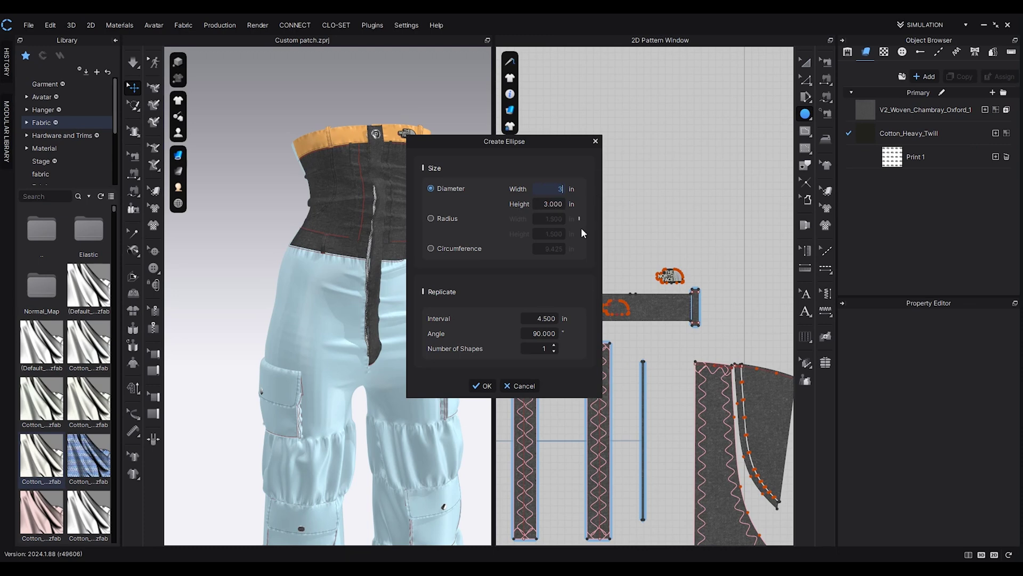
{"action": "left_click", "coordinate": [488, 385]}
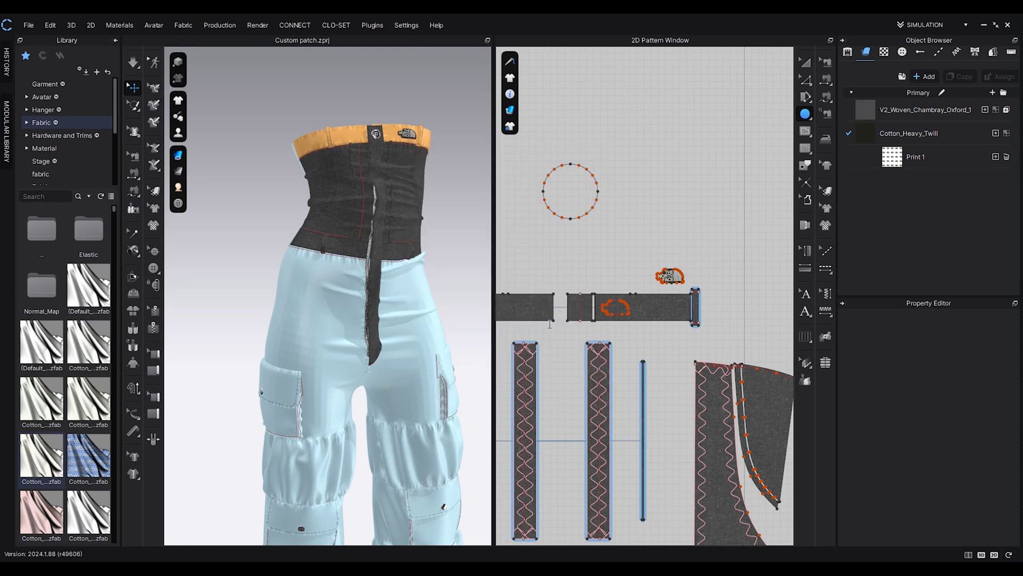
{"action": "left_click", "coordinate": [805, 64]}
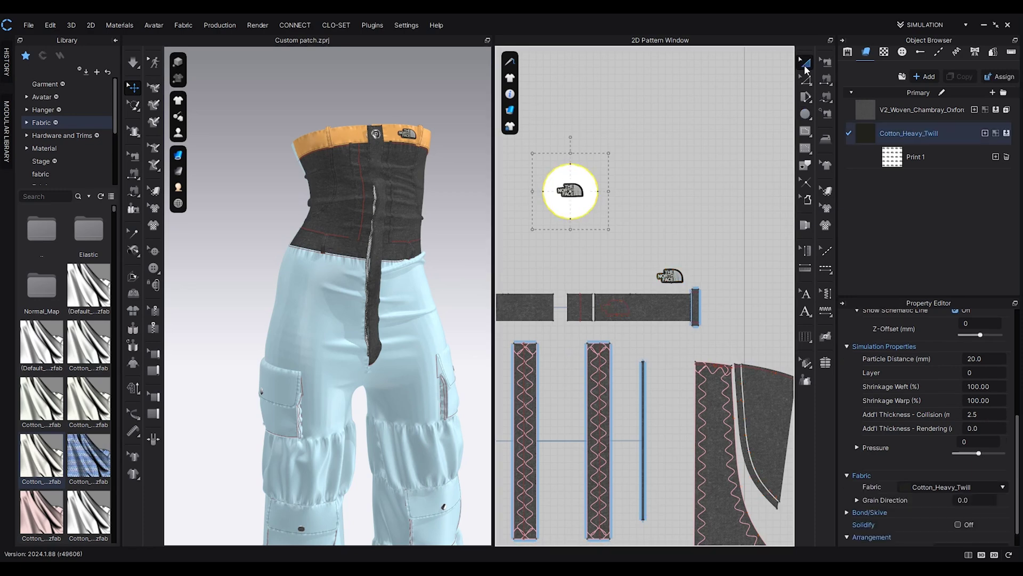
{"action": "left_click", "coordinate": [697, 142]}
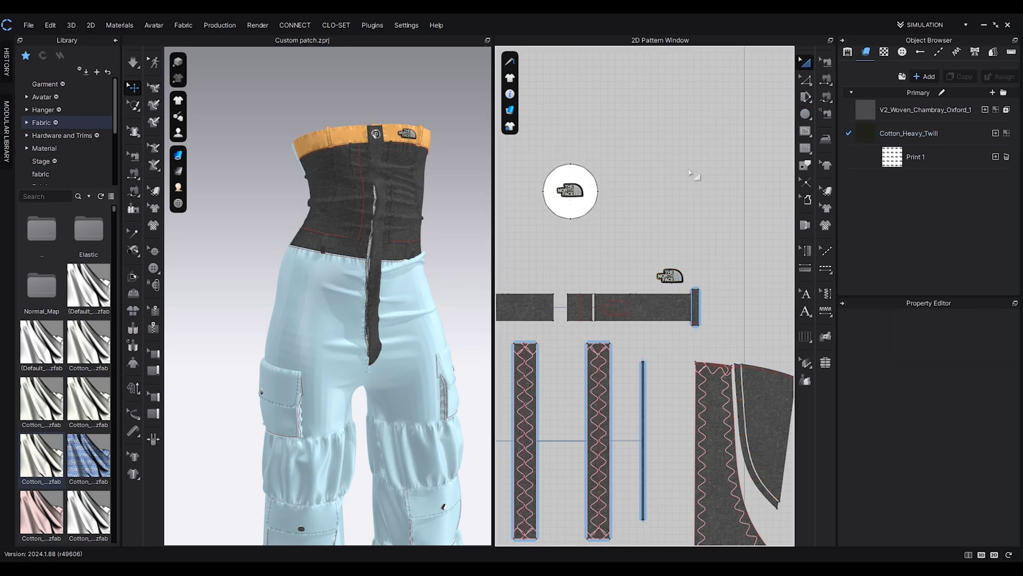
Place the circular pattern on the avatar's Body_Front_5_R arrangement point and hide the avatar
{"action": "mouse_move", "coordinate": [181, 134]}
{"action": "left_click", "coordinate": [216, 156]}
{"action": "left_click", "coordinate": [220, 173]}
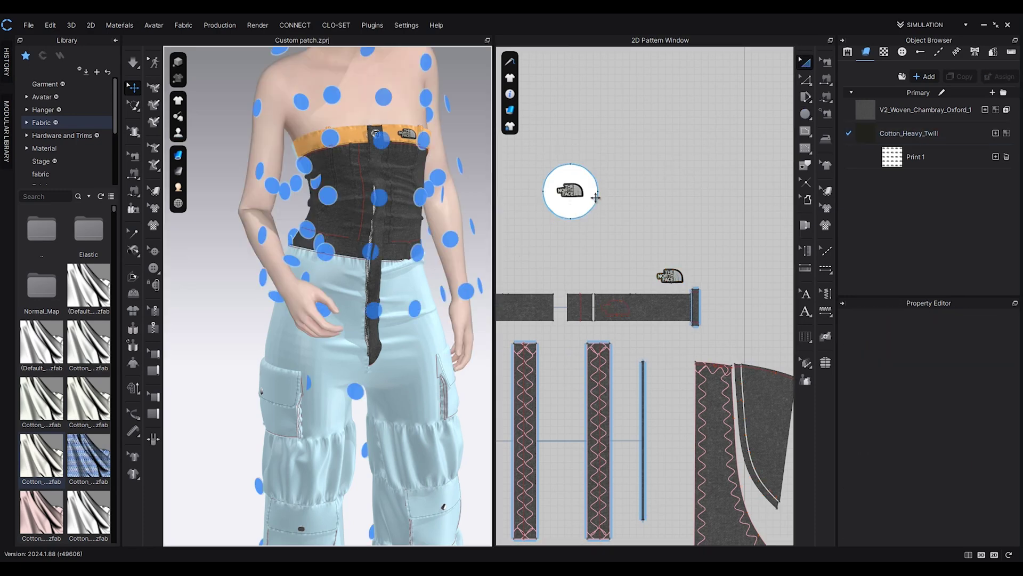
{"action": "left_click", "coordinate": [561, 208]}
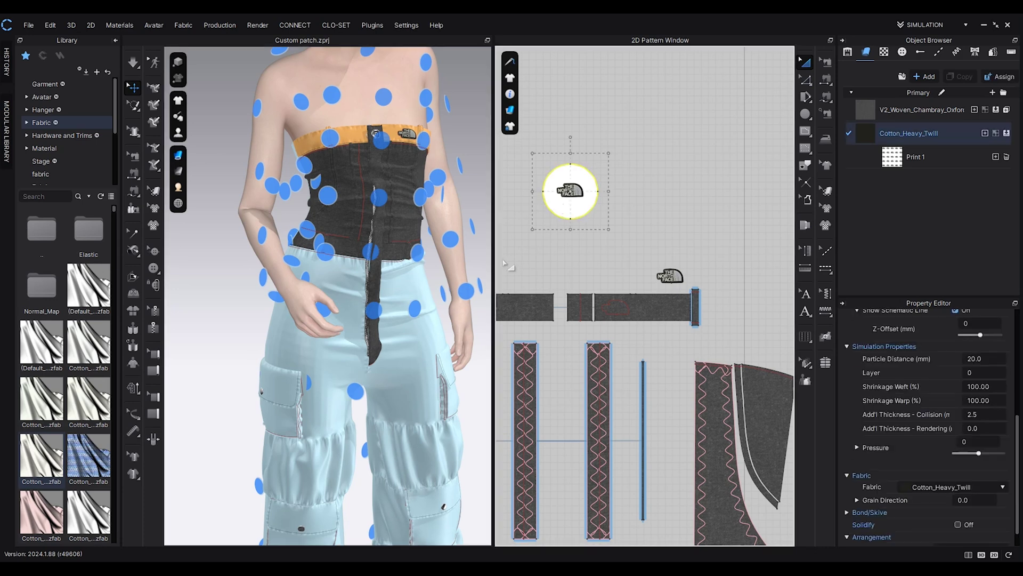
{"action": "left_click", "coordinate": [323, 313]}
{"action": "mouse_move", "coordinate": [178, 132]}
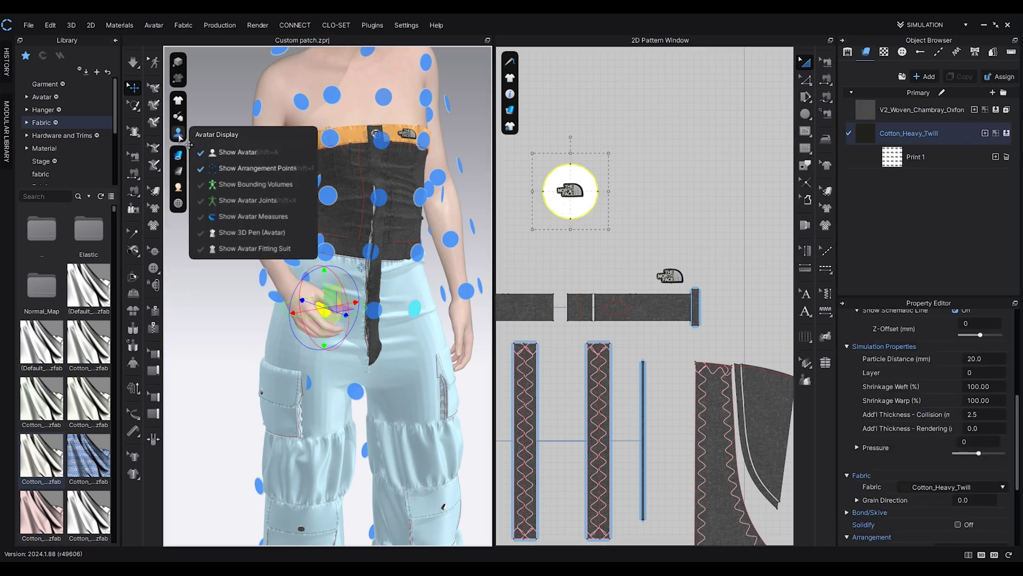
{"action": "left_click", "coordinate": [222, 153]}
Move the circular pattern up in the 3D view so it sits on the front hip just below the waistband
{"action": "scroll", "coordinate": [322, 306], "scroll_direction": "up", "scroll_amount": 5}
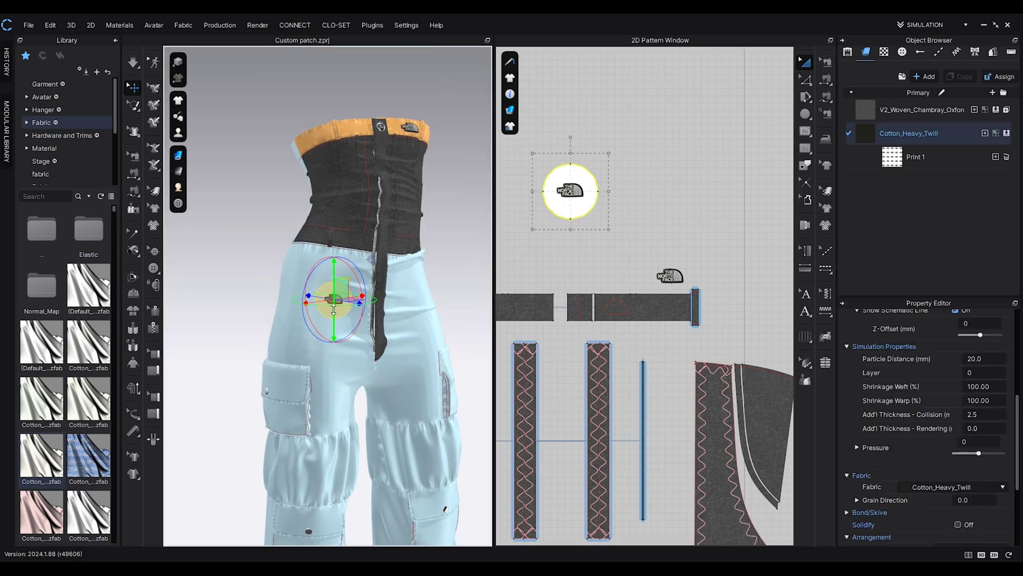
{"action": "scroll", "coordinate": [322, 306], "scroll_direction": "up", "scroll_amount": 2}
{"action": "left_click_drag", "start_coordinate": [312, 272], "coordinate": [317, 235]}
{"action": "scroll", "coordinate": [322, 263], "scroll_direction": "up", "scroll_amount": 2}
{"action": "right_click_drag", "start_coordinate": [323, 263], "coordinate": [322, 262]}
Set the circular pattern's particle distance to 2 mm
{"action": "left_click", "coordinate": [643, 234]}
{"action": "left_click", "coordinate": [570, 216]}
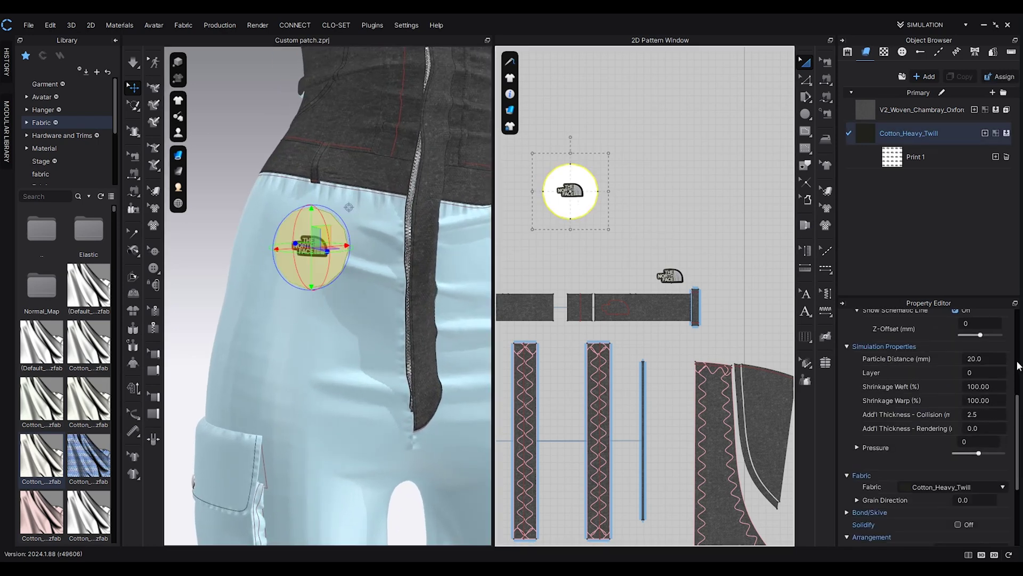
{"action": "left_click", "coordinate": [980, 359]}
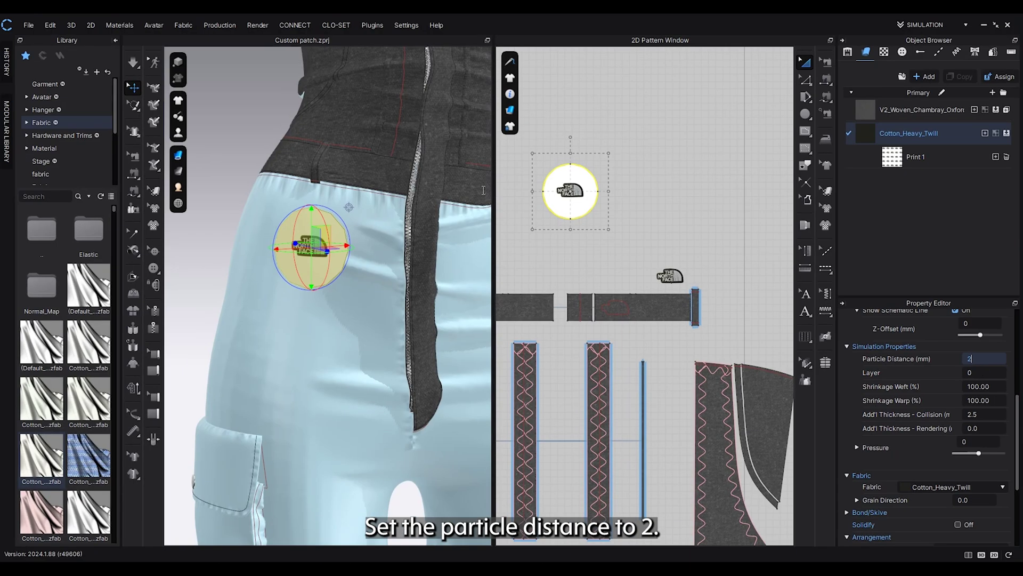
{"action": "type", "text": "2"}
{"action": "key", "text": "Return"}
Duplicate the Cotton_Heavy_Twill fabric together with its print
{"action": "left_click", "coordinate": [962, 135]}
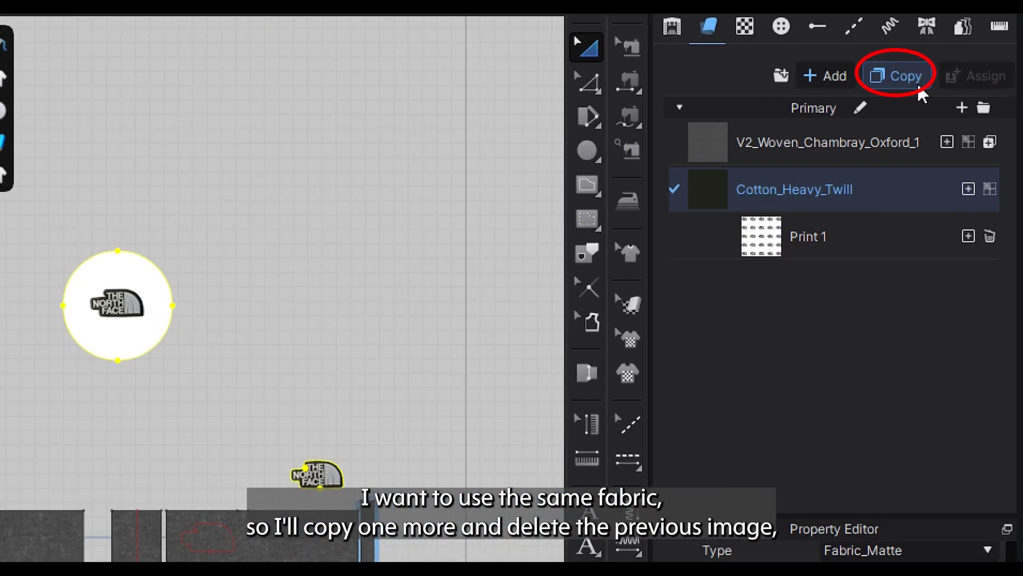
{"action": "left_click", "coordinate": [918, 87]}
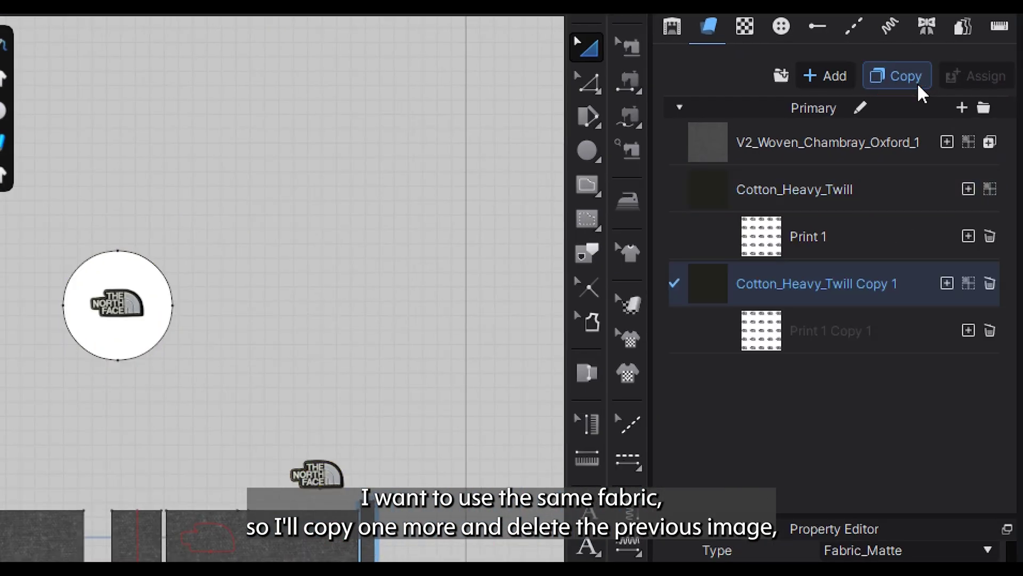
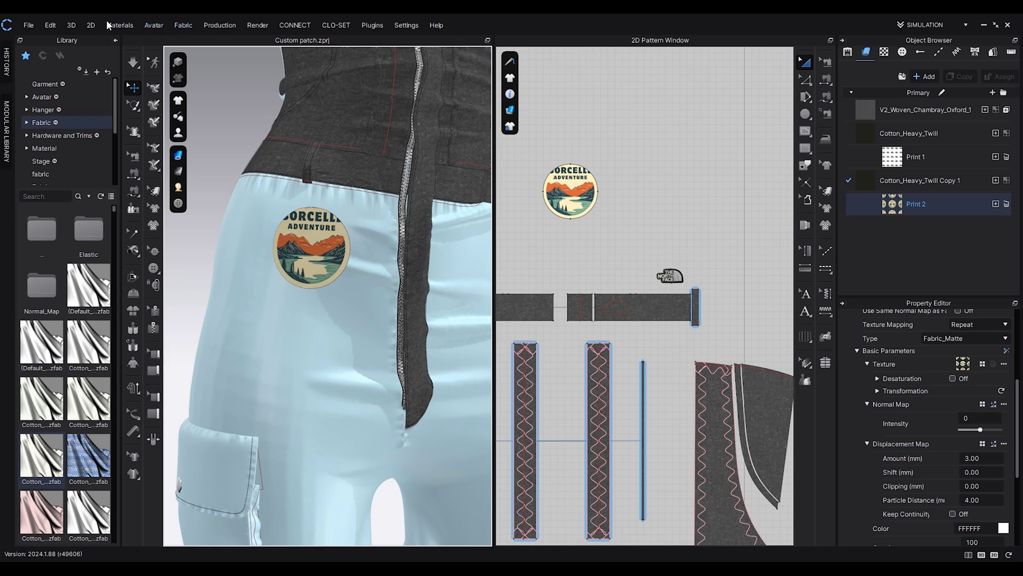
Scale down the Adventure print texture on the round patch until the whole badge design fits inside the circular outline
{"action": "left_click", "coordinate": [177, 26]}
{"action": "mouse_move", "coordinate": [185, 37]}
{"action": "left_click", "coordinate": [273, 37]}
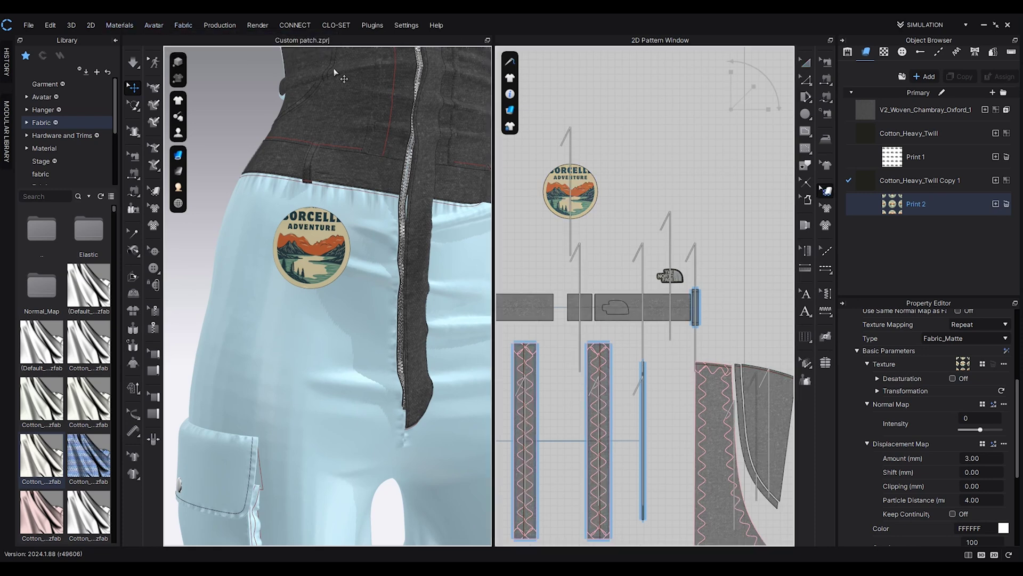
{"action": "left_click", "coordinate": [579, 193]}
{"action": "scroll", "coordinate": [607, 181], "scroll_direction": "up", "scroll_amount": 3}
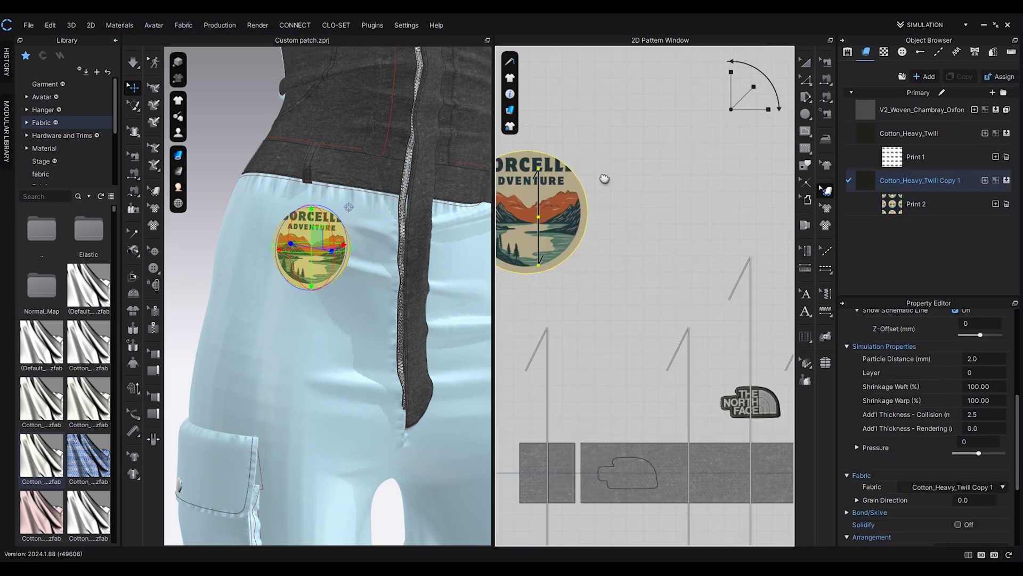
{"action": "right_click_drag", "start_coordinate": [604, 179], "coordinate": [681, 200]}
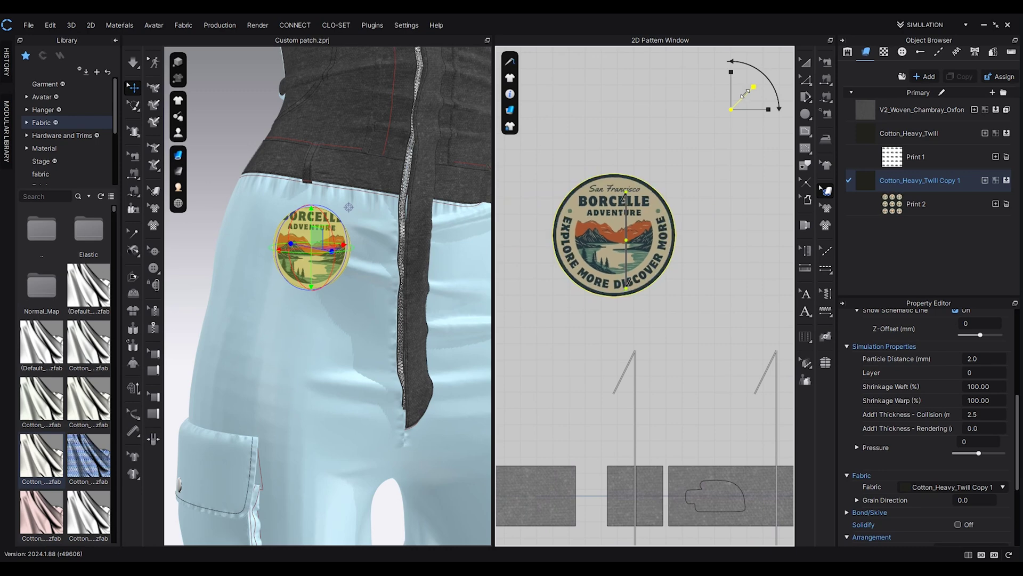
{"action": "left_click_drag", "start_coordinate": [745, 94], "coordinate": [744, 93]}
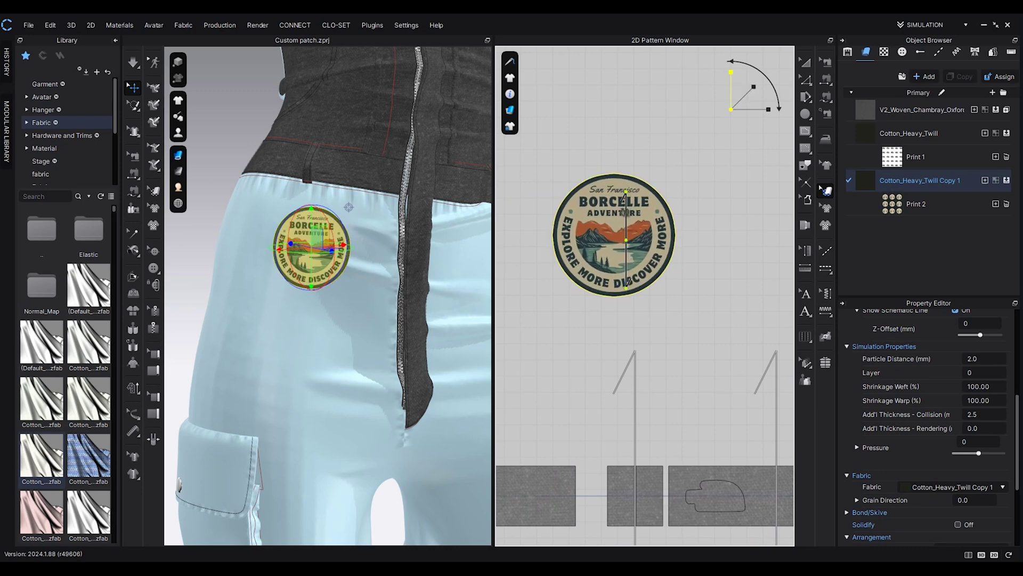
{"action": "left_click", "coordinate": [719, 220]}
{"action": "left_click", "coordinate": [805, 63]}
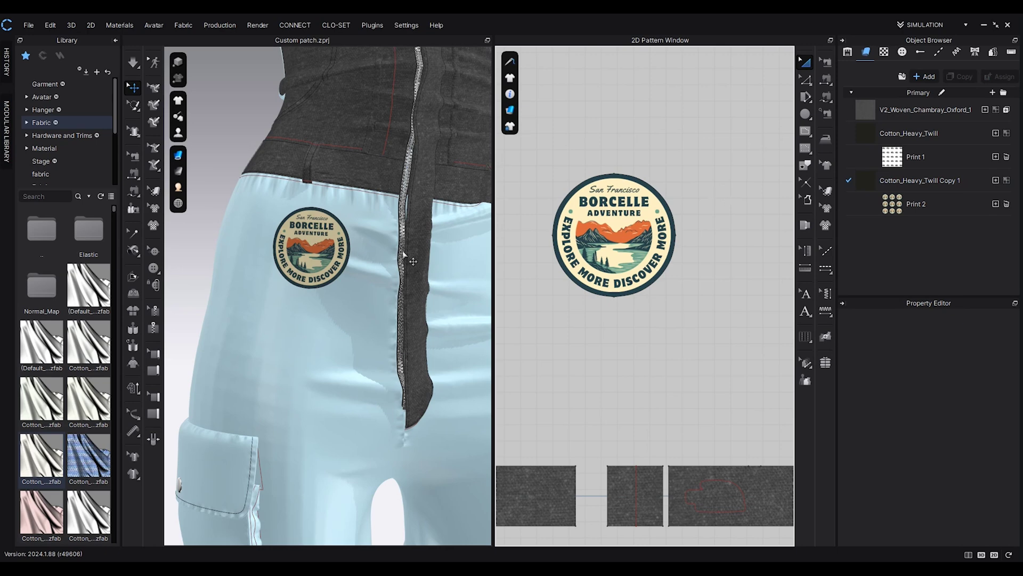
Convert the outline points of the round patch pattern to curve points
{"action": "key", "text": "z"}
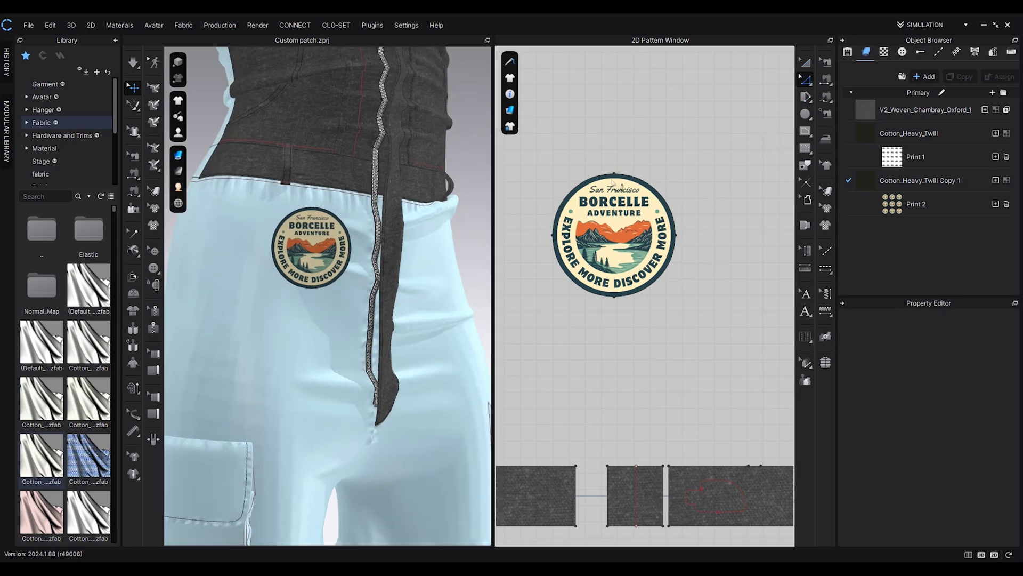
{"action": "scroll", "coordinate": [613, 174], "scroll_direction": "up", "scroll_amount": 4}
{"action": "left_click", "coordinate": [616, 175]}
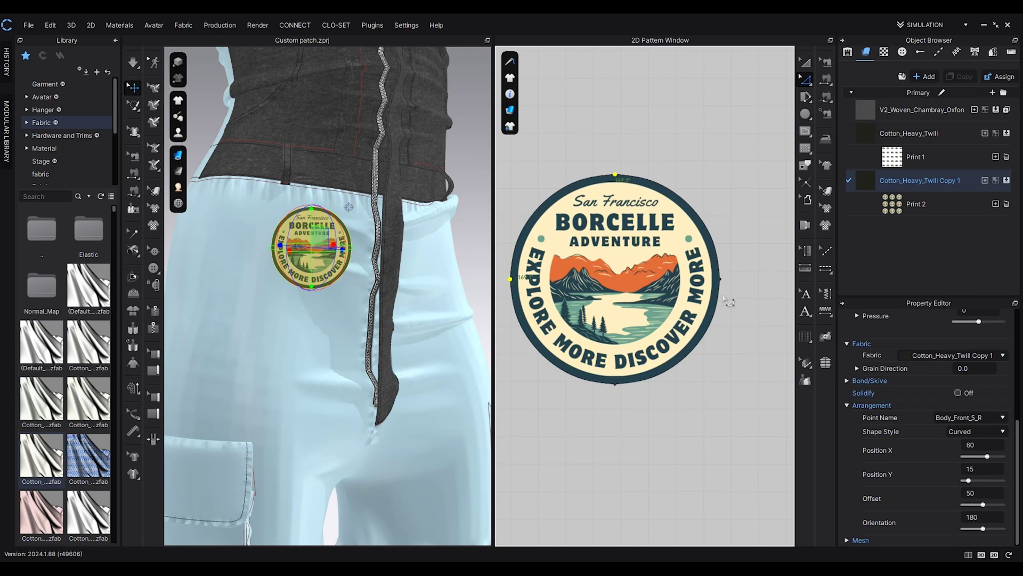
{"action": "right_click", "coordinate": [720, 279]}
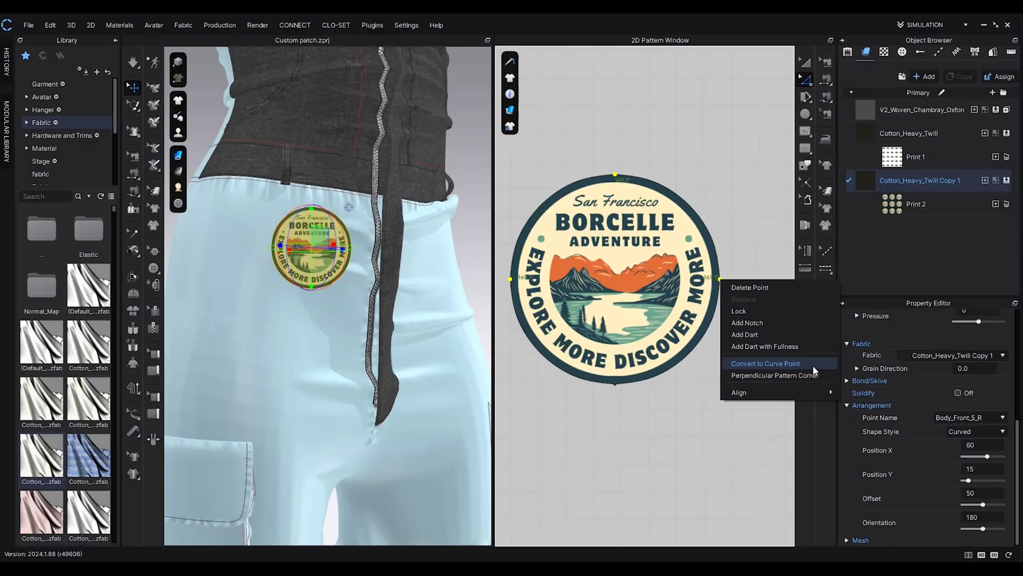
{"action": "left_click", "coordinate": [813, 364]}
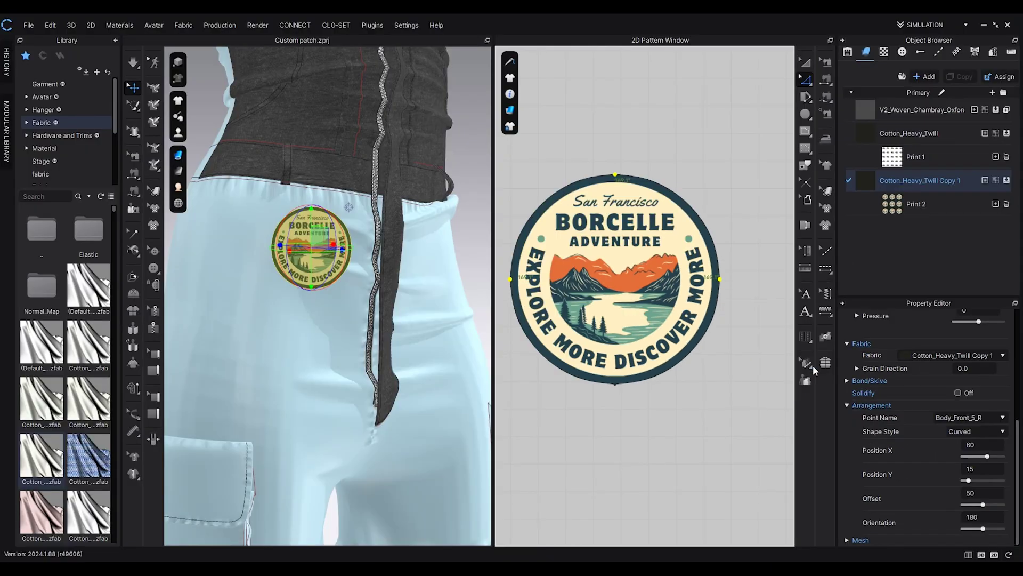
{"action": "key", "text": "Escape"}
{"action": "left_click", "coordinate": [805, 62]}
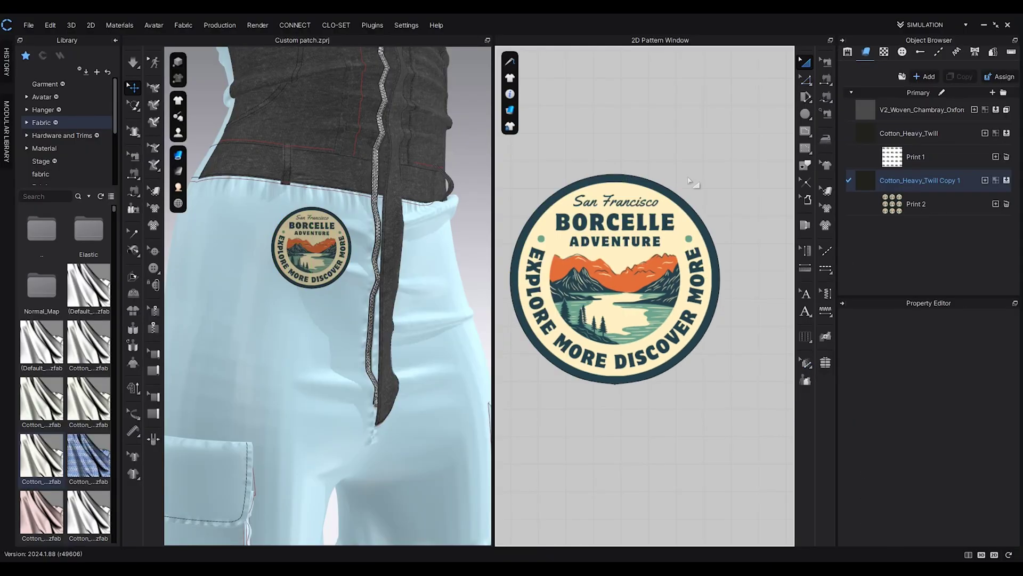
Clone the round patch as an internal shape and place it in the upper middle of the front trouser panel
{"action": "left_click", "coordinate": [627, 234]}
{"action": "right_click", "coordinate": [629, 234]}
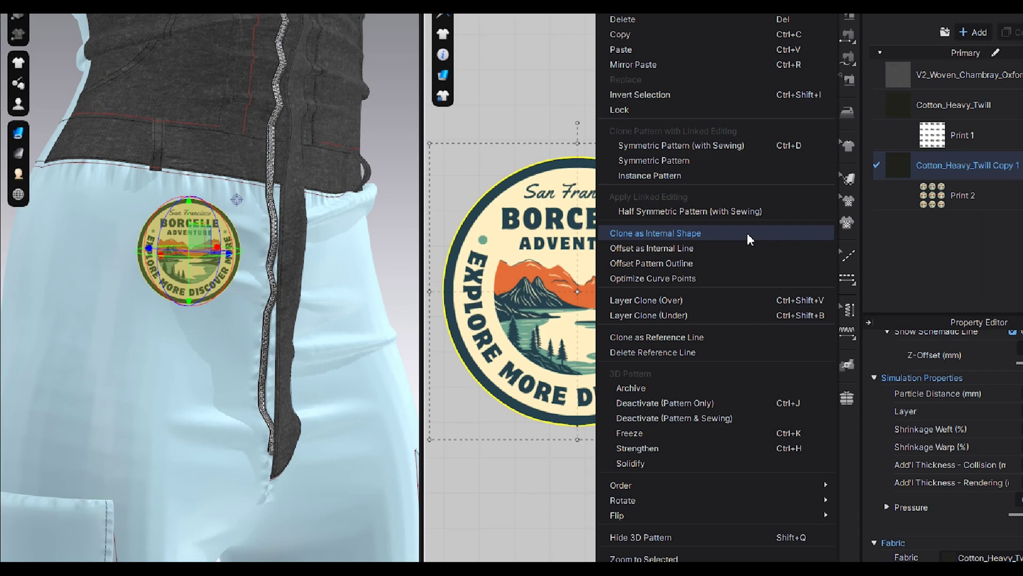
{"action": "left_click", "coordinate": [747, 234]}
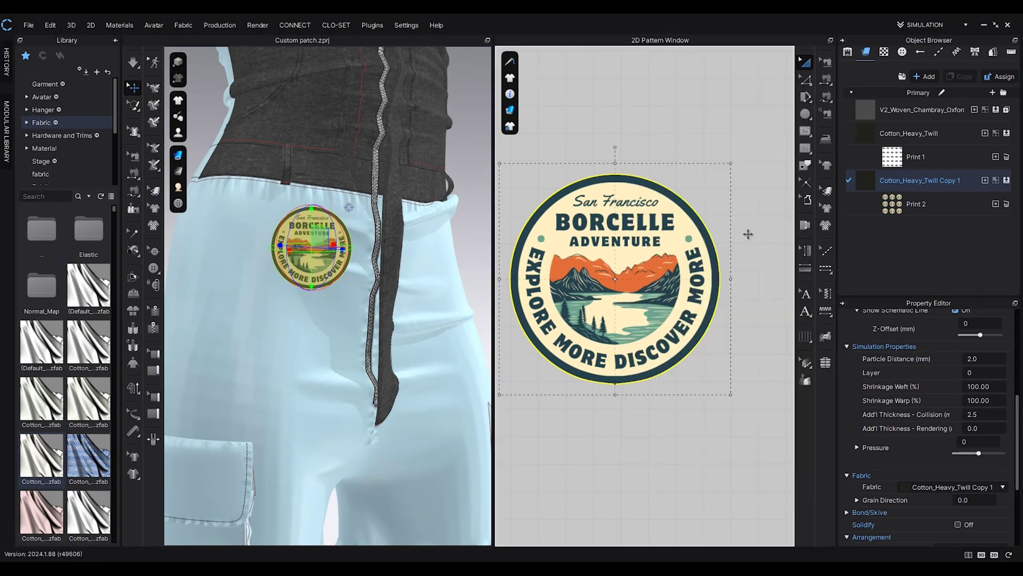
{"action": "scroll", "coordinate": [679, 305], "scroll_direction": "down", "scroll_amount": 5}
{"action": "scroll", "coordinate": [653, 337], "scroll_direction": "down", "scroll_amount": 5}
{"action": "middle_click_drag", "start_coordinate": [647, 391], "coordinate": [683, 198]}
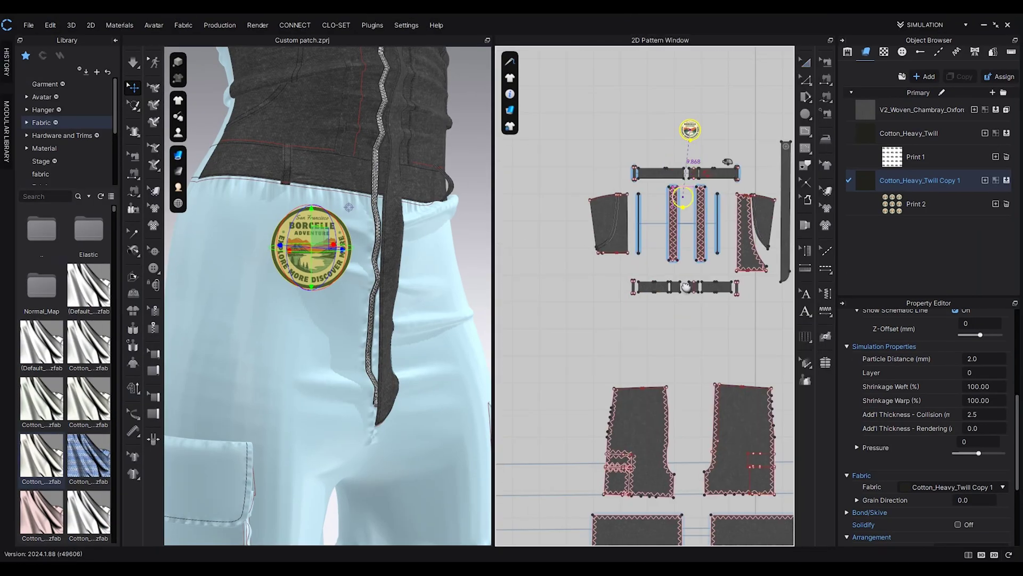
{"action": "scroll", "coordinate": [646, 533], "scroll_direction": "up", "scroll_amount": 2}
{"action": "middle_click_drag", "start_coordinate": [646, 515], "coordinate": [663, 437]}
{"action": "scroll", "coordinate": [676, 309], "scroll_direction": "up", "scroll_amount": 2}
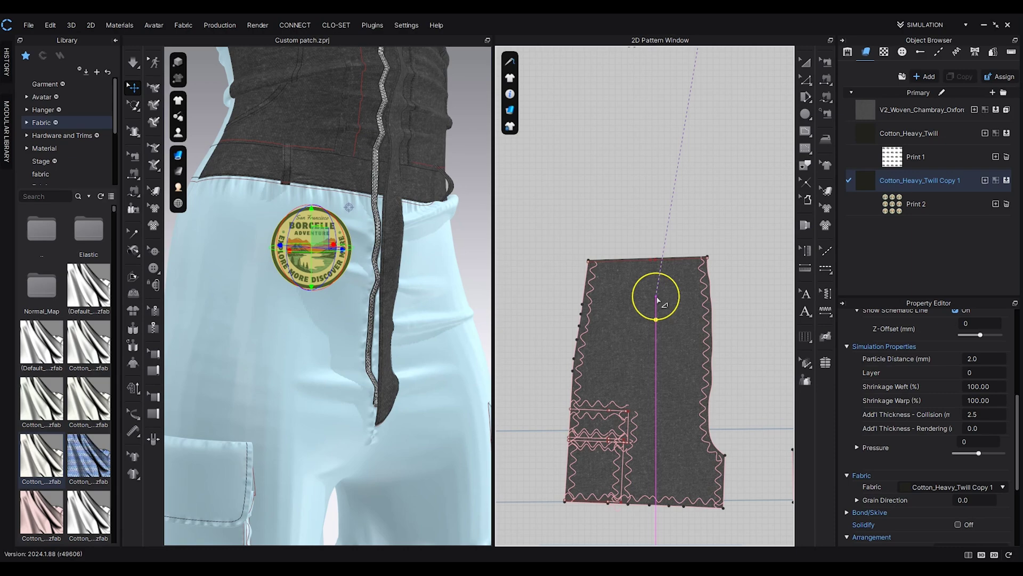
{"action": "left_click", "coordinate": [656, 298]}
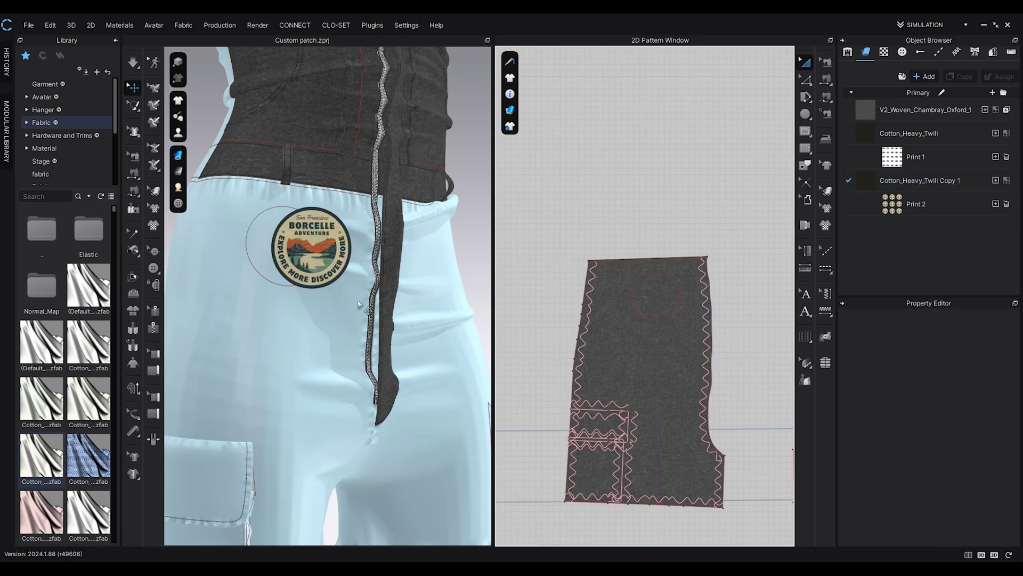
Free-sew the full outline of the round patch to the internal circle on the front trouser panel
{"action": "mouse_move", "coordinate": [363, 307]}
{"action": "right_mouse_down"}
{"action": "mouse_move", "coordinate": [283, 317]}
{"action": "mouse_move", "coordinate": [258, 300]}
{"action": "mouse_move", "coordinate": [353, 308]}
{"action": "mouse_move", "coordinate": [334, 307]}
{"action": "right_mouse_up"}
{"action": "left_click", "coordinate": [827, 97]}
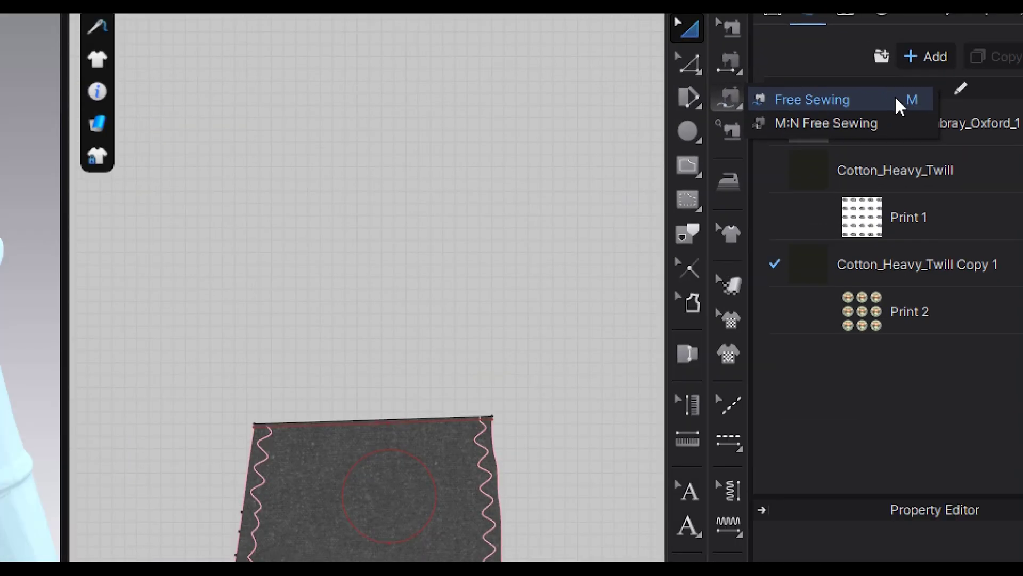
{"action": "left_click", "coordinate": [894, 95]}
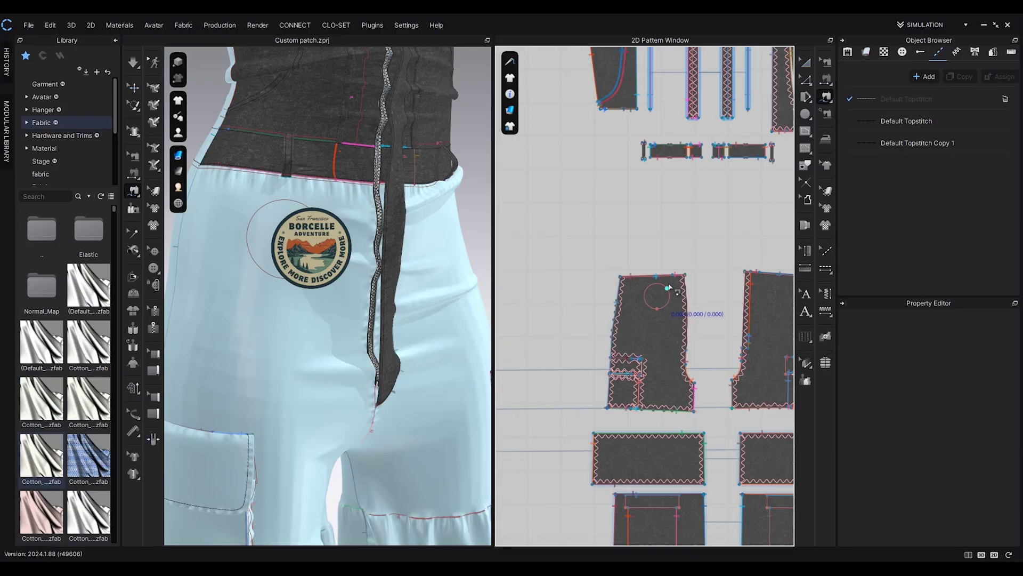
{"action": "middle_click_drag", "start_coordinate": [690, 258], "coordinate": [665, 376]}
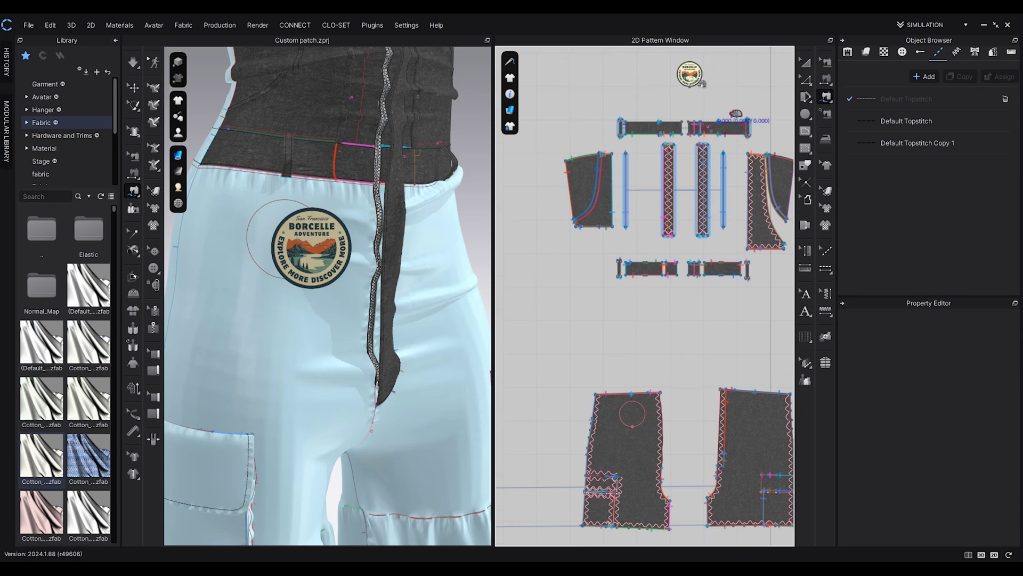
{"action": "left_click", "coordinate": [689, 62]}
{"action": "left_click", "coordinate": [688, 64]}
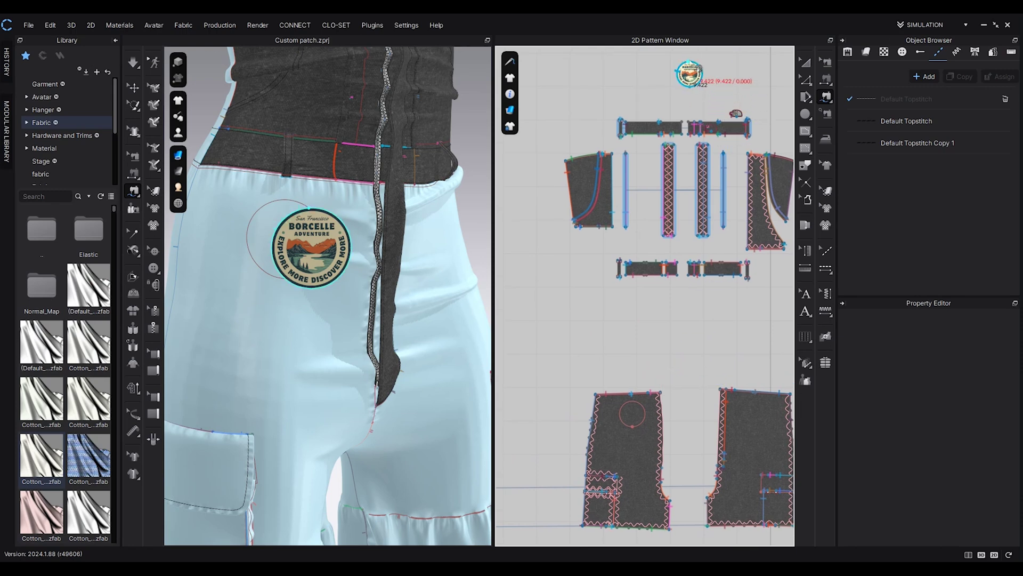
{"action": "left_click", "coordinate": [633, 403]}
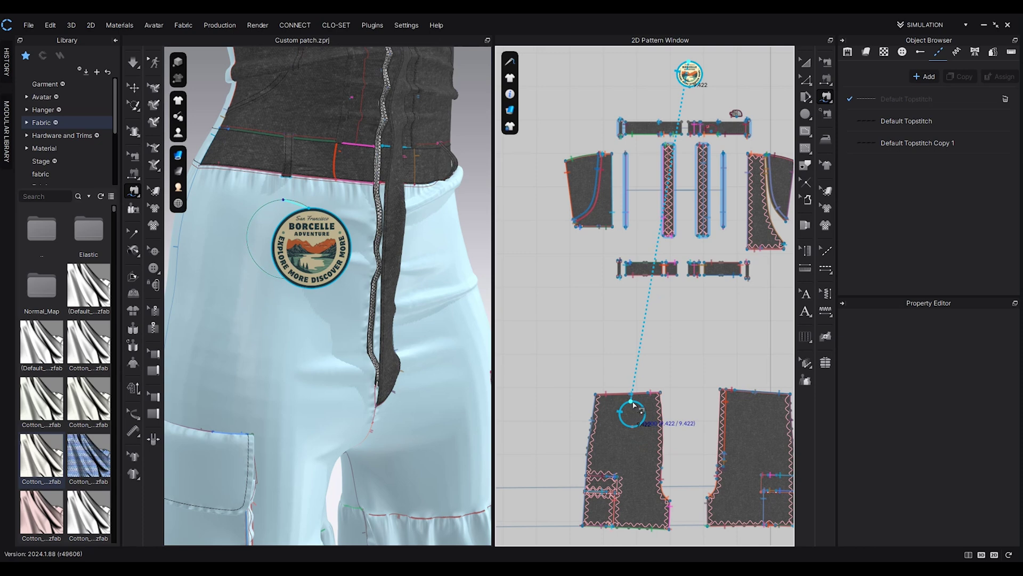
Simulate the garment to attach the round patch to the front hip, stop the simulation, and deselect the patch
{"action": "left_click", "coordinate": [134, 63]}
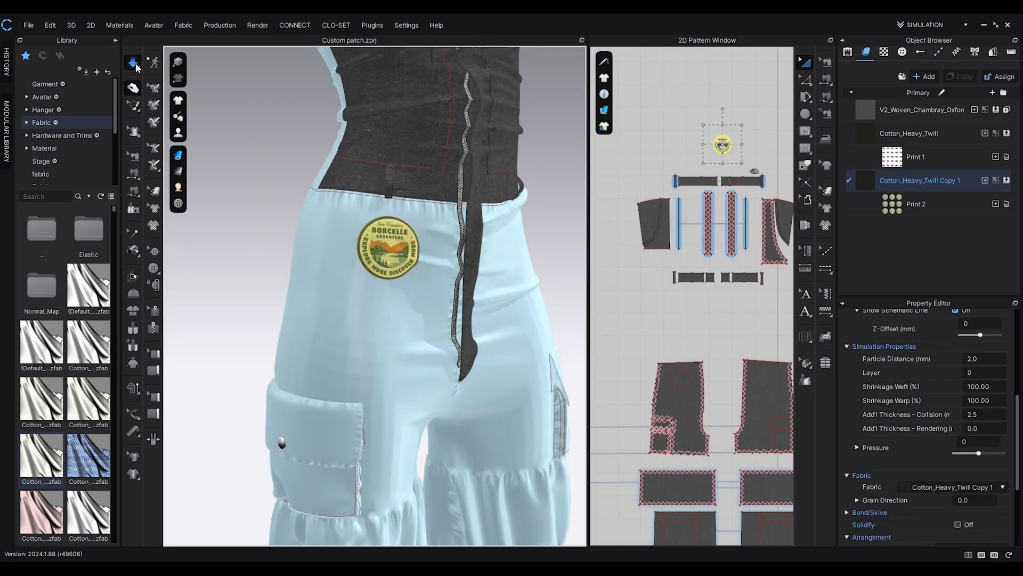
{"action": "key", "text": "space"}
{"action": "scroll", "coordinate": [459, 255], "scroll_direction": "up", "scroll_amount": 4}
{"action": "right_click_drag", "start_coordinate": [448, 263], "coordinate": [413, 274]}
{"action": "scroll", "coordinate": [386, 288], "scroll_direction": "up", "scroll_amount": 3}
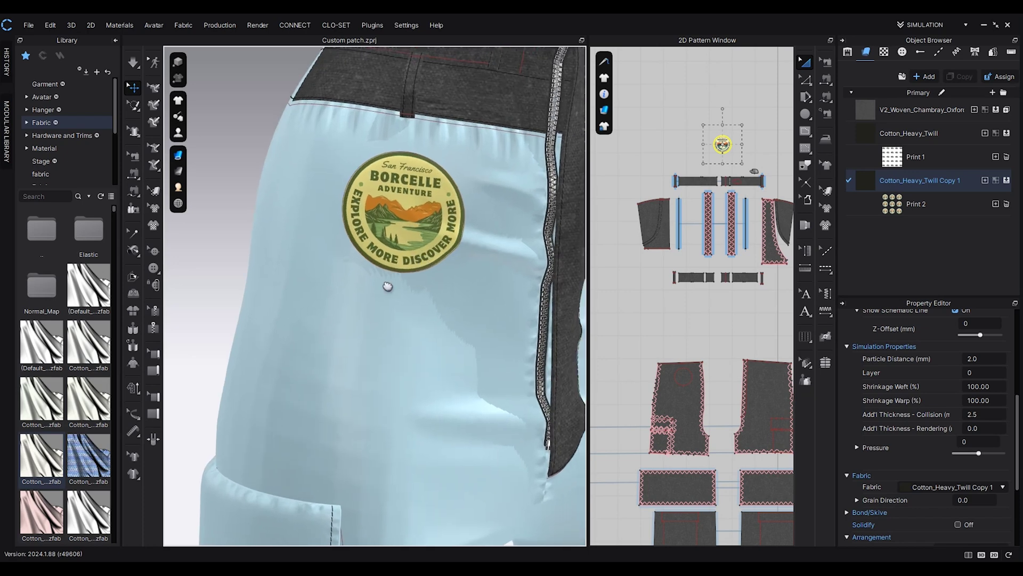
{"action": "left_click", "coordinate": [228, 85]}
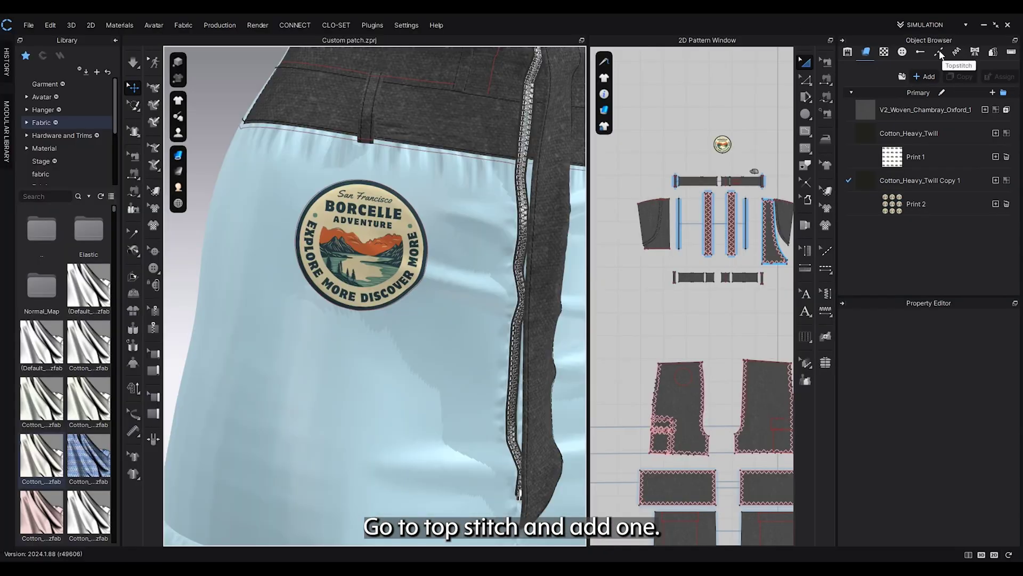
Add a new topstitch style to the project's topstitch list
{"action": "left_click", "coordinate": [886, 84]}
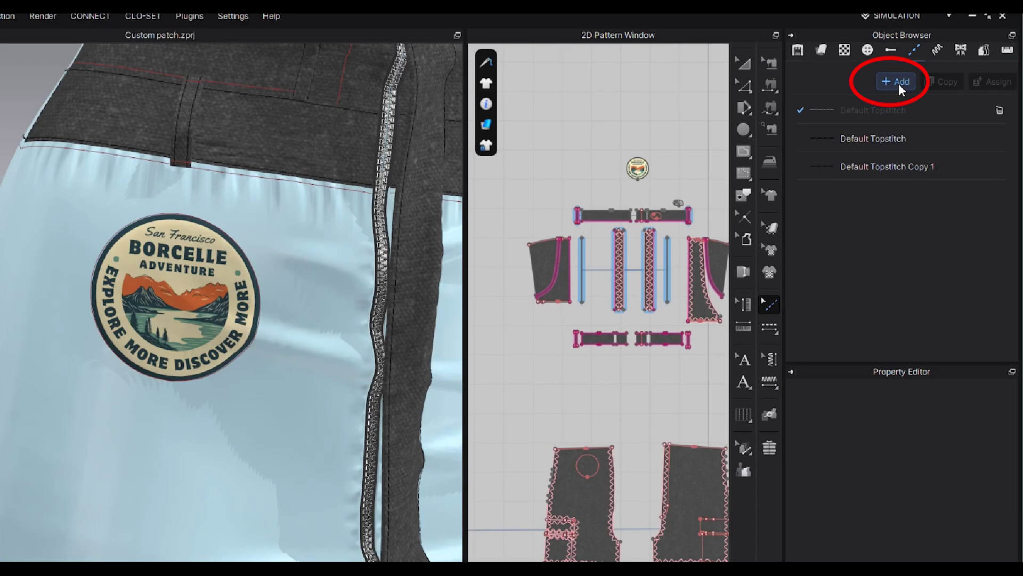
{"action": "left_click", "coordinate": [894, 82]}
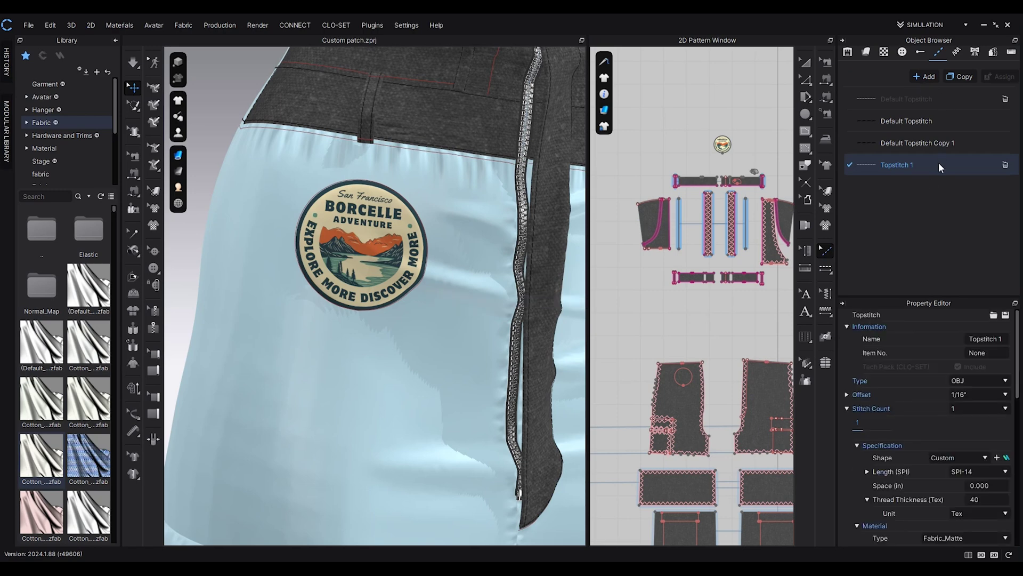
{"action": "scroll", "coordinate": [1009, 336], "scroll_direction": "down", "scroll_amount": 1}
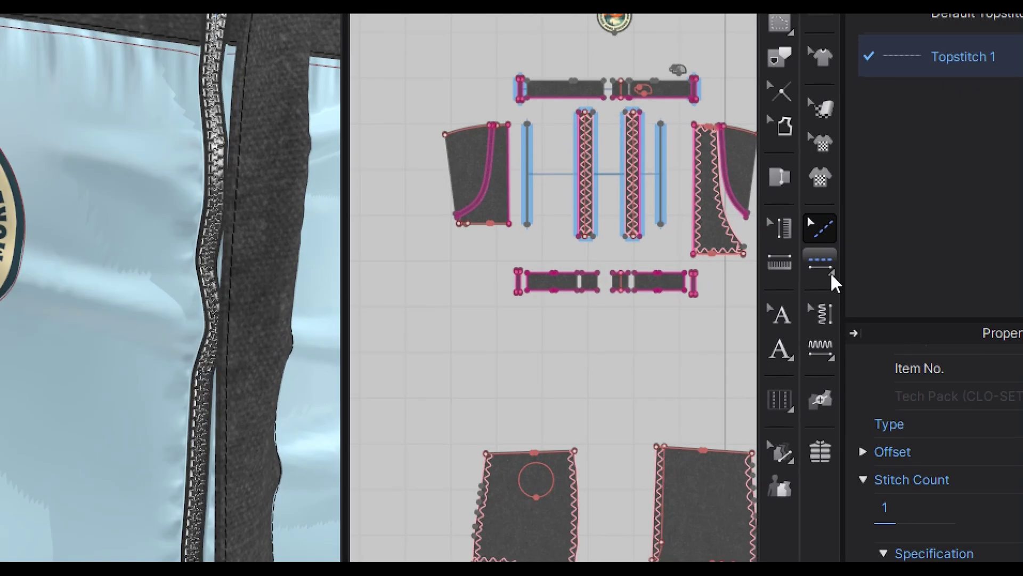
Topstitch the full outline of the round Adventure patch with the Topstitch 1 style
{"action": "left_click", "coordinate": [820, 261]}
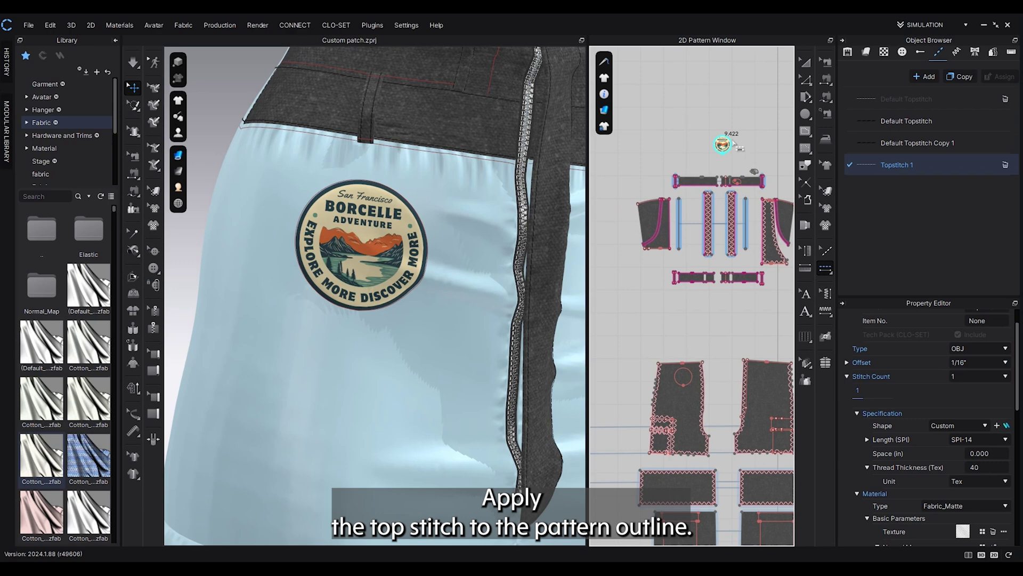
{"action": "scroll", "coordinate": [722, 144], "scroll_direction": "up", "scroll_amount": 5}
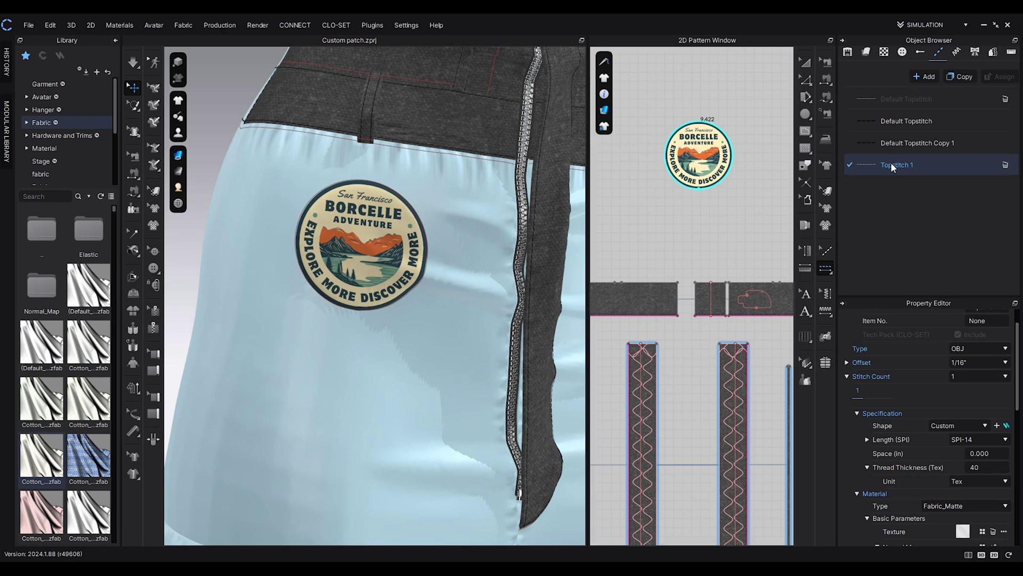
{"action": "scroll", "coordinate": [358, 203], "scroll_direction": "up", "scroll_amount": 1}
{"action": "left_click", "coordinate": [698, 190]}
{"action": "scroll", "coordinate": [335, 195], "scroll_direction": "up", "scroll_amount": 5}
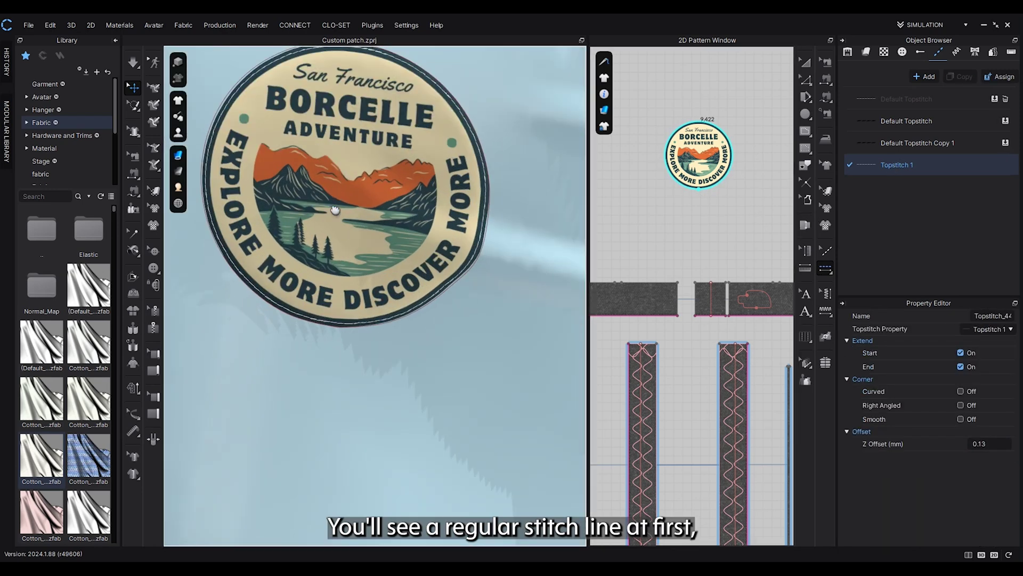
{"action": "scroll", "coordinate": [345, 276], "scroll_direction": "down", "scroll_amount": 2}
{"action": "middle_click_drag", "start_coordinate": [334, 210], "coordinate": [362, 258]}
Set the offset of Topstitch 1 to 0" and change its stitch shape to Bartack
{"action": "left_click", "coordinate": [921, 160]}
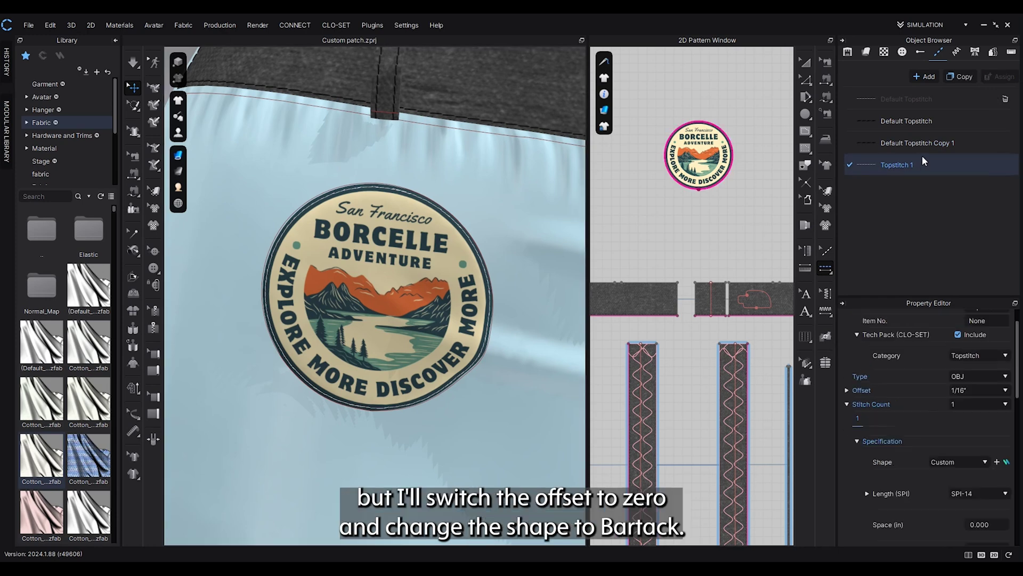
{"action": "scroll", "coordinate": [990, 398], "scroll_direction": "up", "scroll_amount": 1}
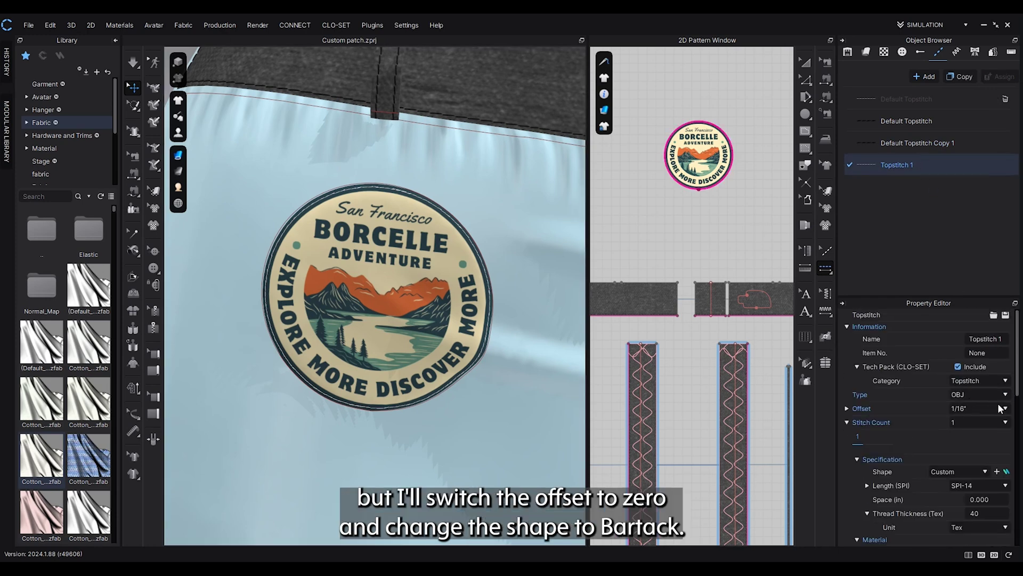
{"action": "left_click", "coordinate": [999, 408]}
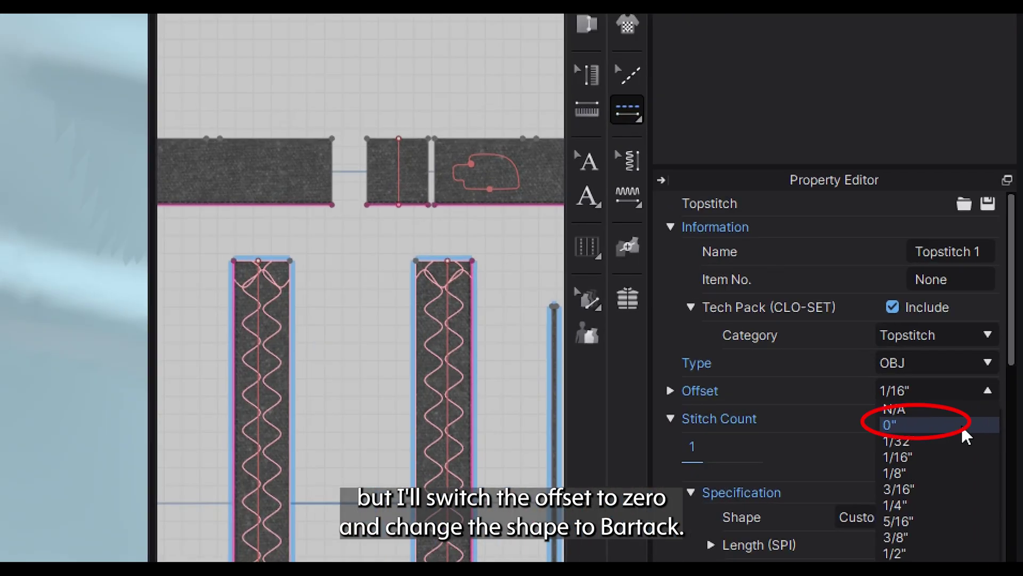
{"action": "left_click", "coordinate": [961, 424]}
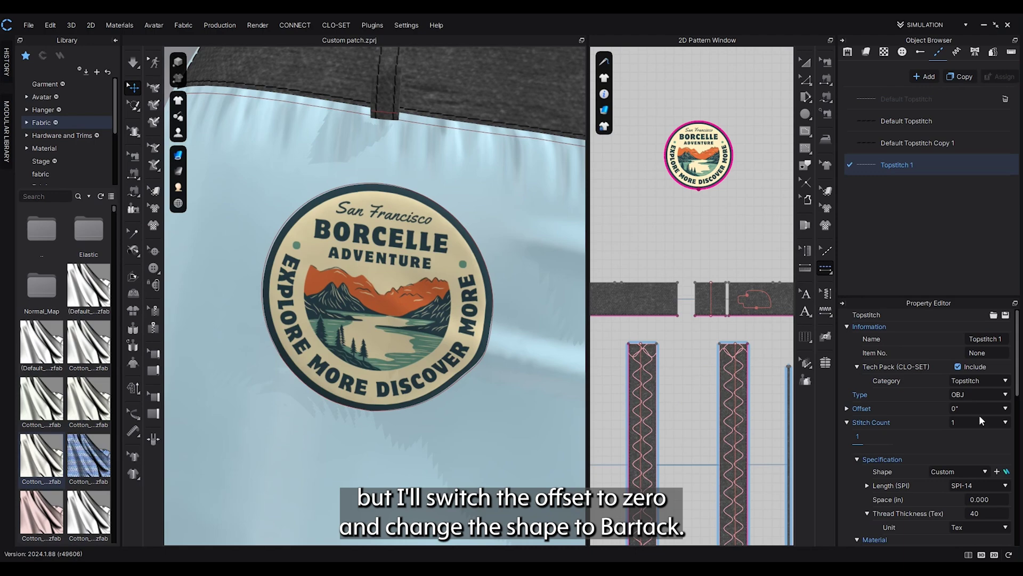
{"action": "scroll", "coordinate": [979, 415], "scroll_direction": "down", "scroll_amount": 1}
{"action": "left_click", "coordinate": [977, 438]}
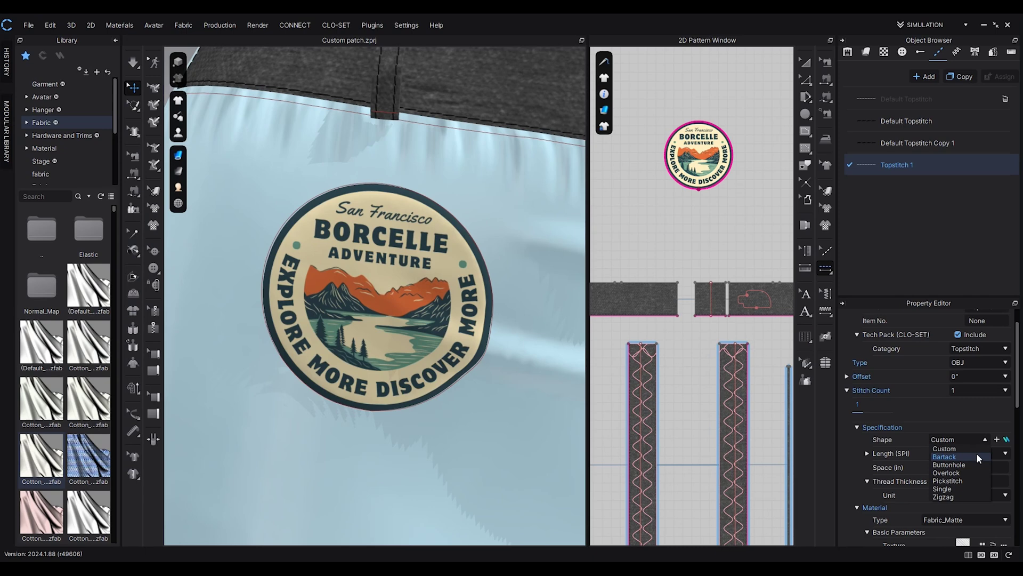
{"action": "left_click", "coordinate": [931, 456]}
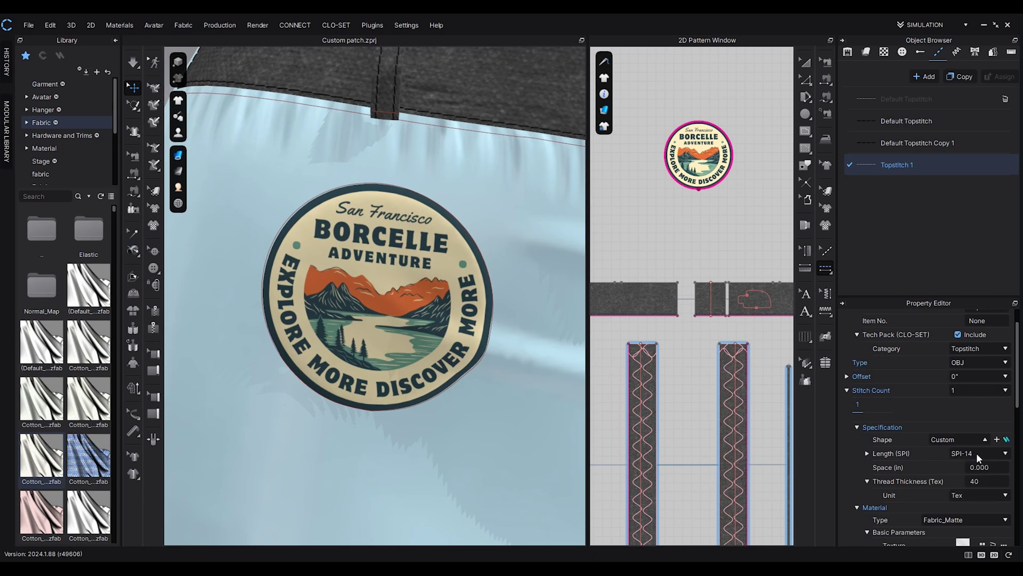
Set the stitch width of Topstitch 1 to 0.300 in
{"action": "scroll", "coordinate": [488, 289], "scroll_direction": "up", "scroll_amount": 3}
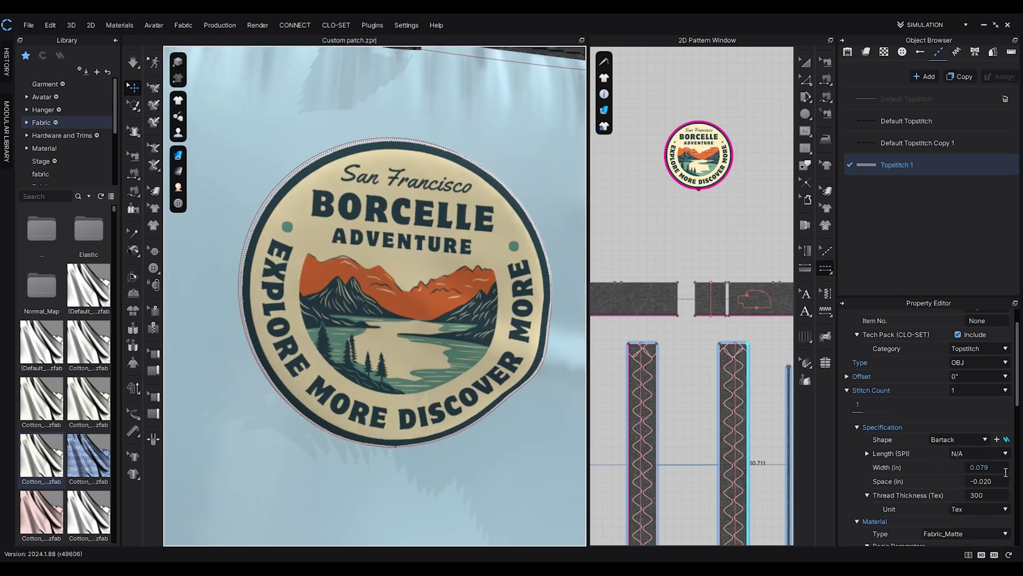
{"action": "scroll", "coordinate": [1006, 472], "scroll_direction": "down", "scroll_amount": 2}
{"action": "left_click", "coordinate": [997, 434]}
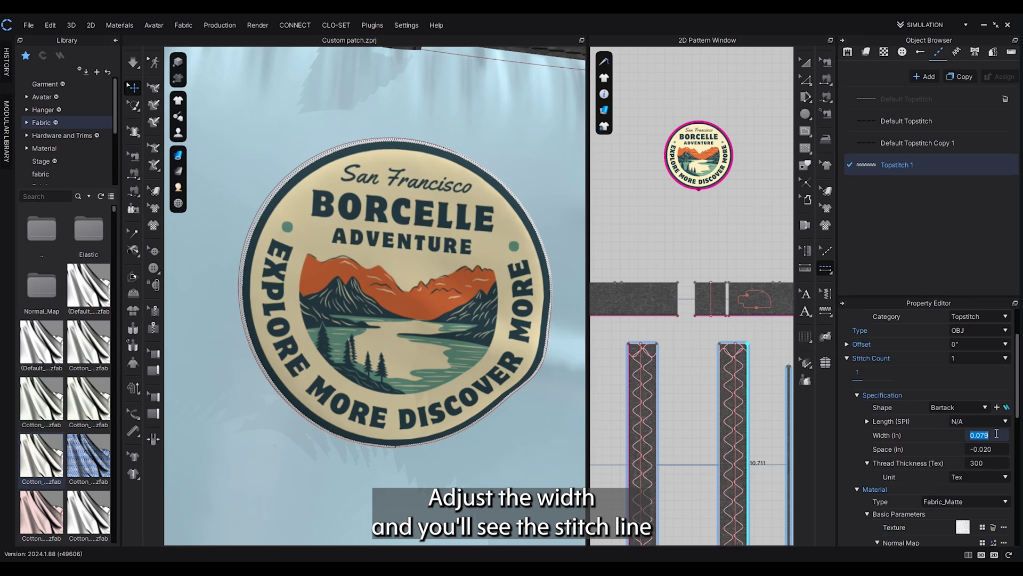
{"action": "type", "text": "00"}
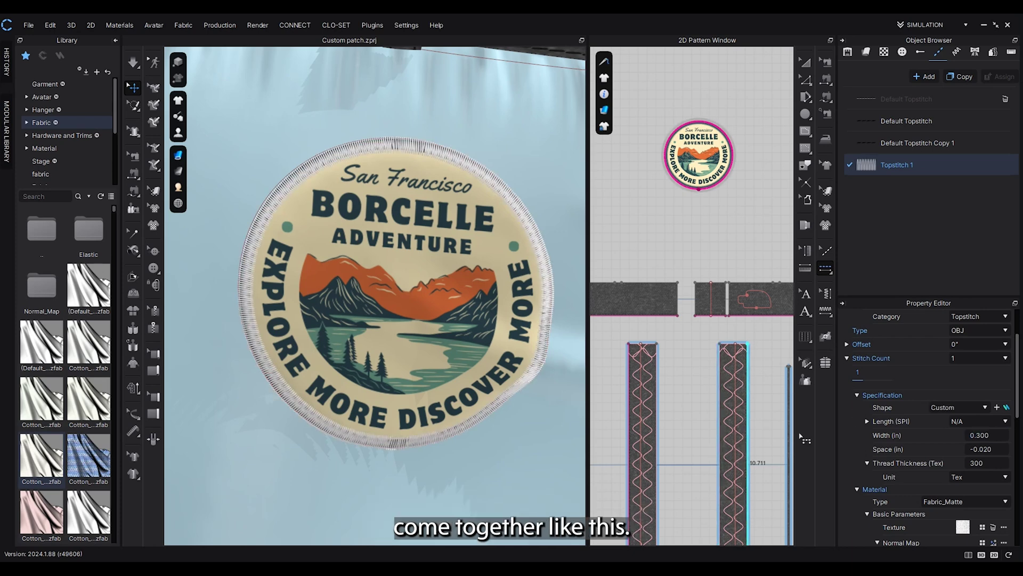
{"action": "scroll", "coordinate": [443, 354], "scroll_direction": "down", "scroll_amount": 2}
{"action": "mouse_move", "coordinate": [443, 354]}
{"action": "right_mouse_down"}
{"action": "mouse_move", "coordinate": [430, 350]}
{"action": "mouse_move", "coordinate": [441, 352]}
{"action": "right_mouse_up"}
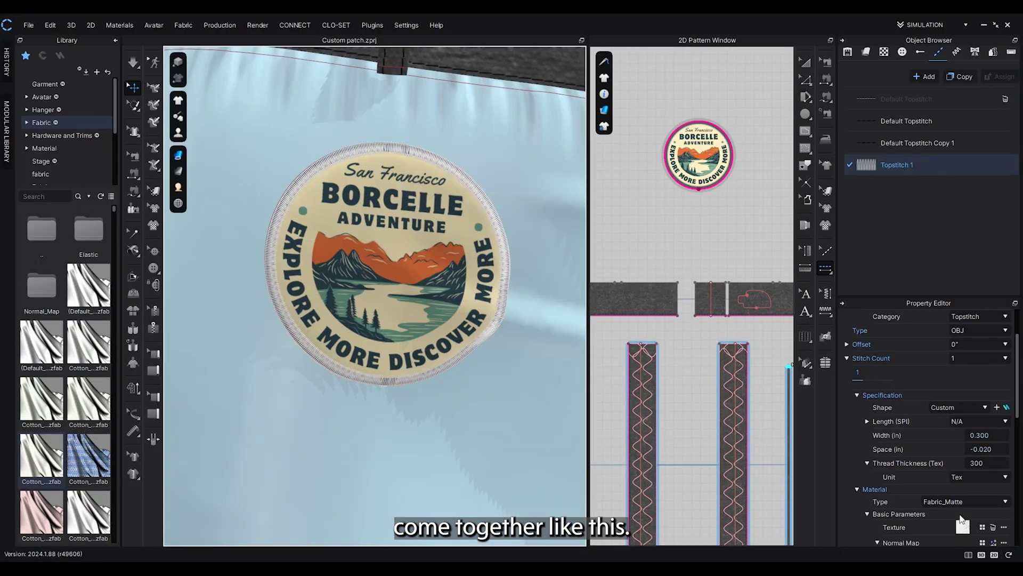
Recolour Topstitch 1 to the dark teal 24383F sampled from the lettering on the round patch
{"action": "scroll", "coordinate": [960, 514], "scroll_direction": "down", "scroll_amount": 5}
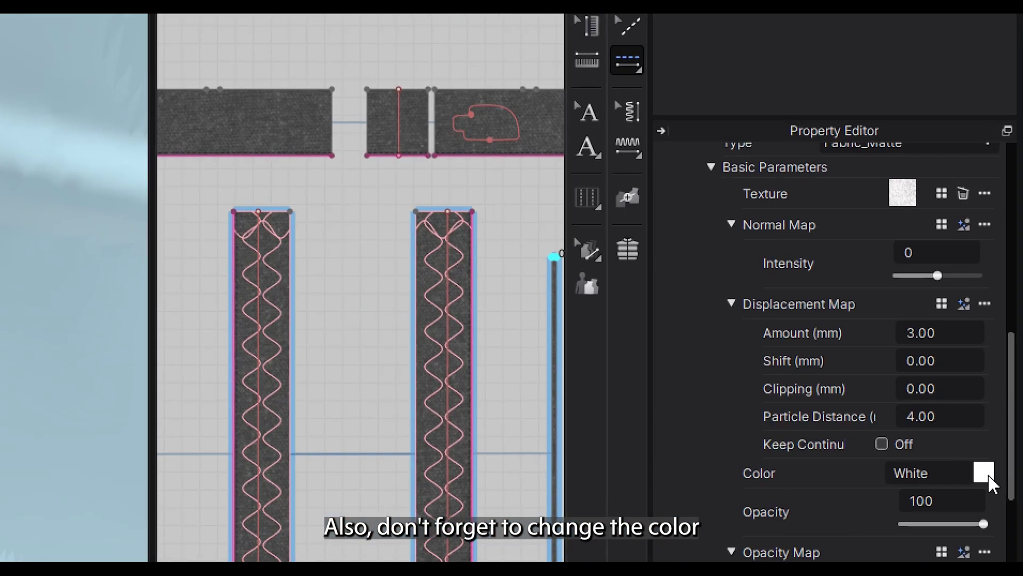
{"action": "left_click", "coordinate": [984, 473]}
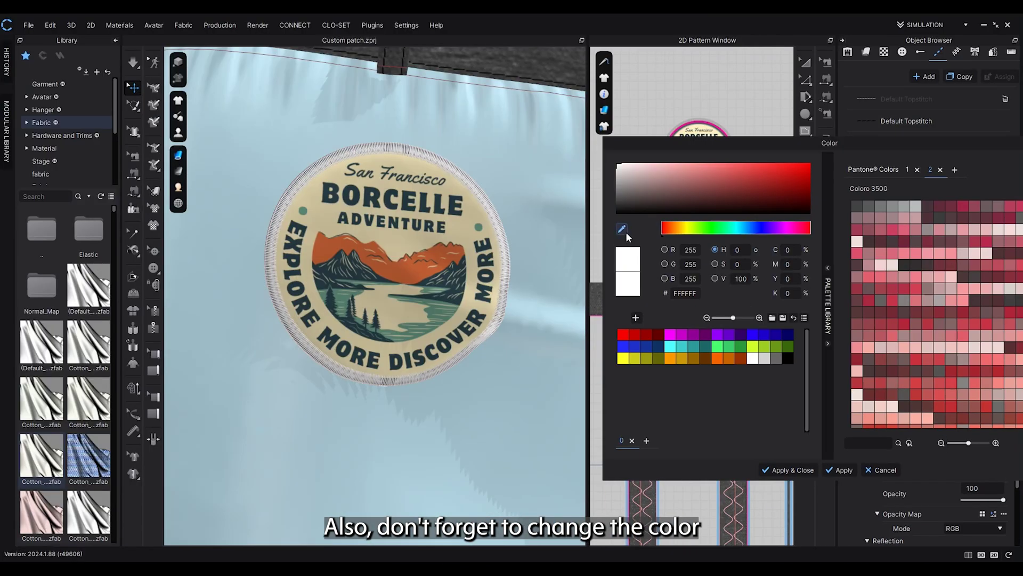
{"action": "left_click", "coordinate": [622, 229]}
{"action": "left_click", "coordinate": [346, 199]}
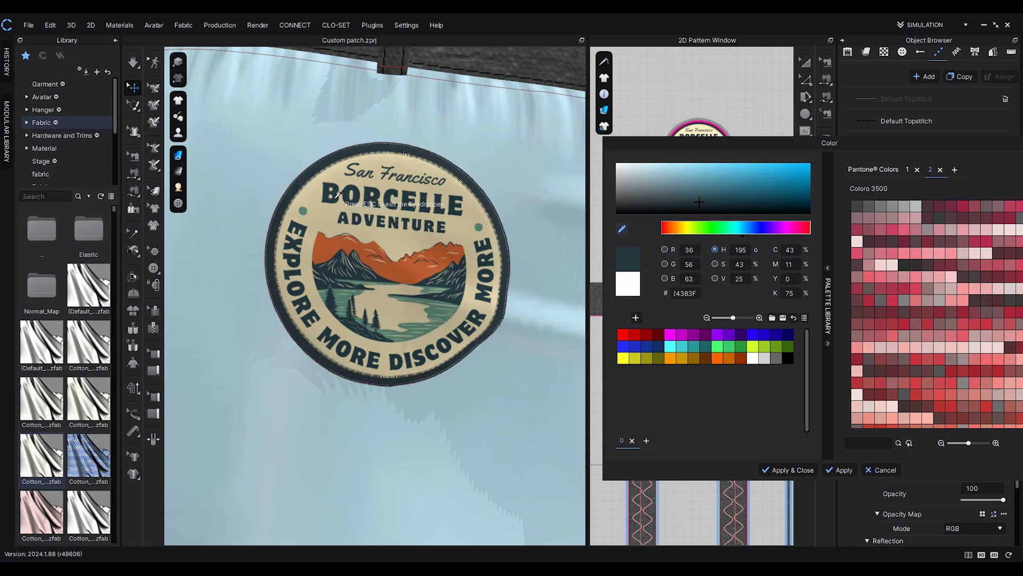
{"action": "left_click", "coordinate": [777, 468]}
{"action": "scroll", "coordinate": [429, 311], "scroll_direction": "down", "scroll_amount": 2}
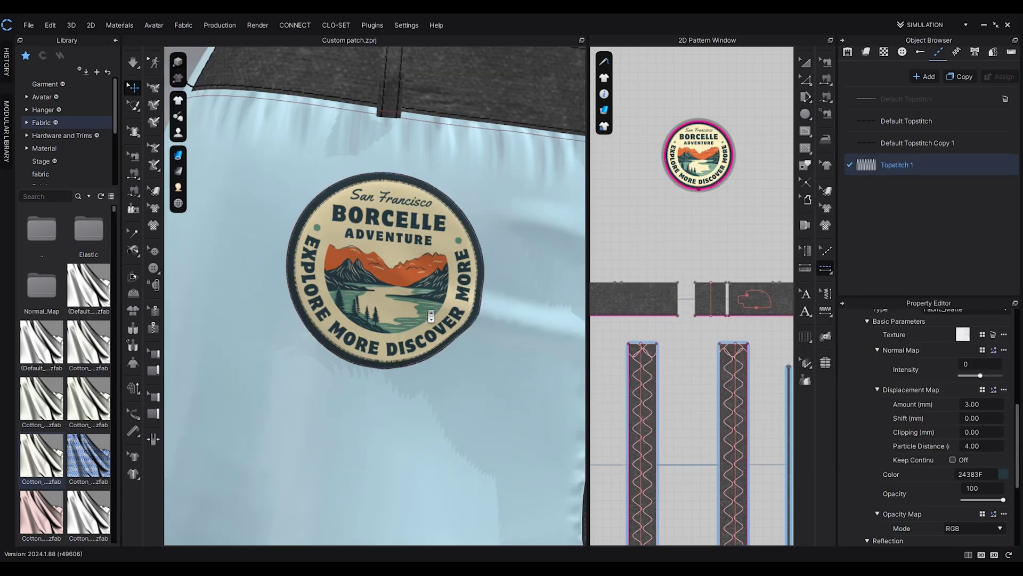
{"action": "right_click_drag", "start_coordinate": [426, 308], "coordinate": [434, 312]}
{"action": "middle_click_drag", "start_coordinate": [434, 312], "coordinate": [383, 284]}
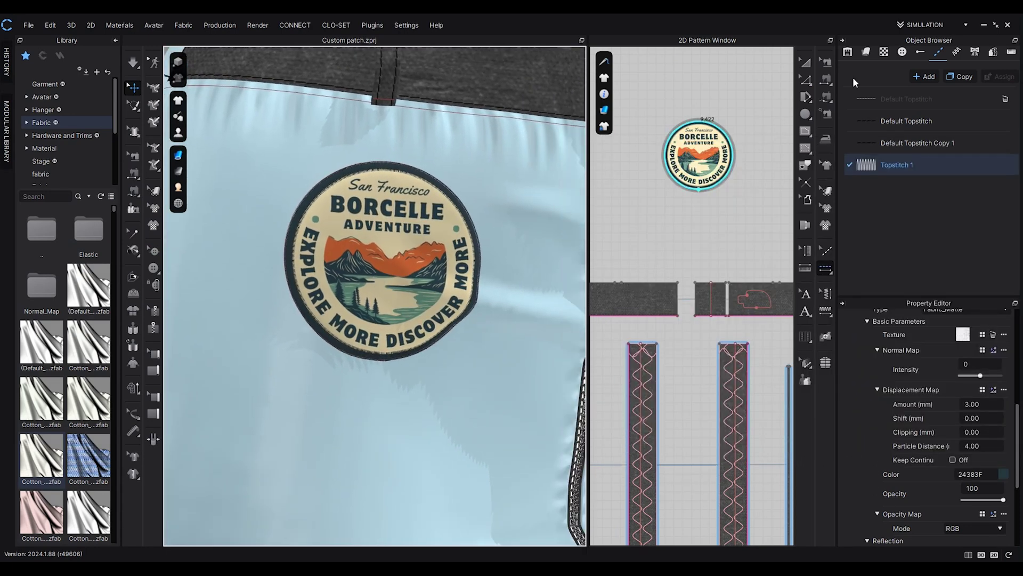
Set the round patch's additional rendering thickness to 1.0 mm
{"action": "left_click", "coordinate": [805, 62]}
{"action": "left_click", "coordinate": [711, 150]}
{"action": "scroll", "coordinate": [974, 455], "scroll_direction": "down", "scroll_amount": 1}
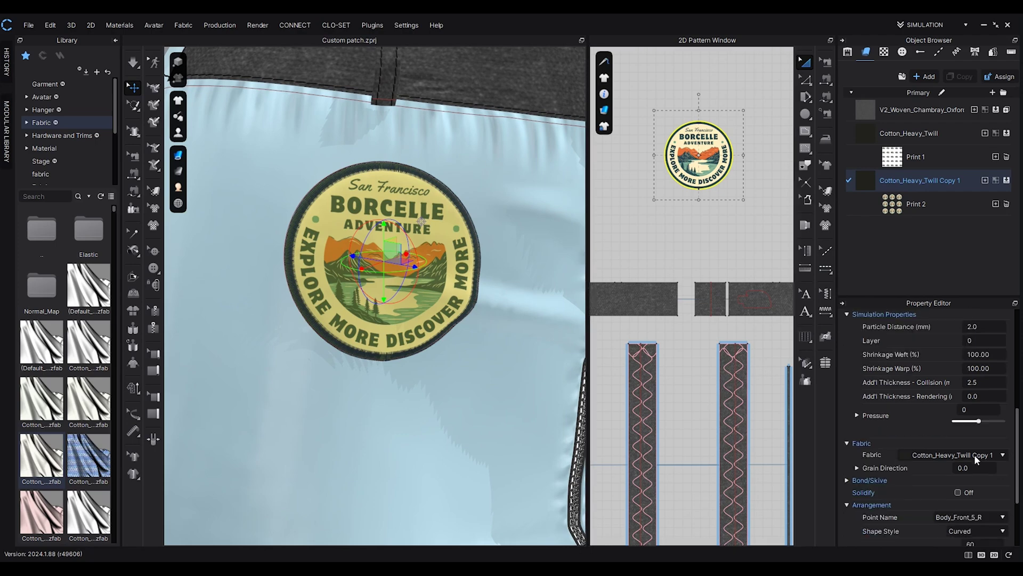
{"action": "left_click", "coordinate": [984, 397]}
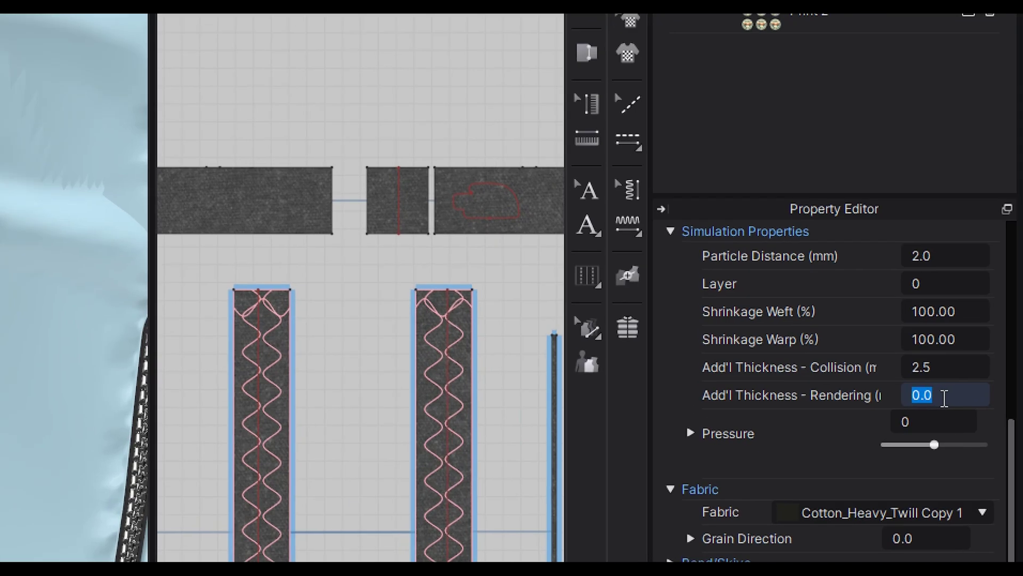
{"action": "type", "text": "1"}
{"action": "key", "text": "Return"}
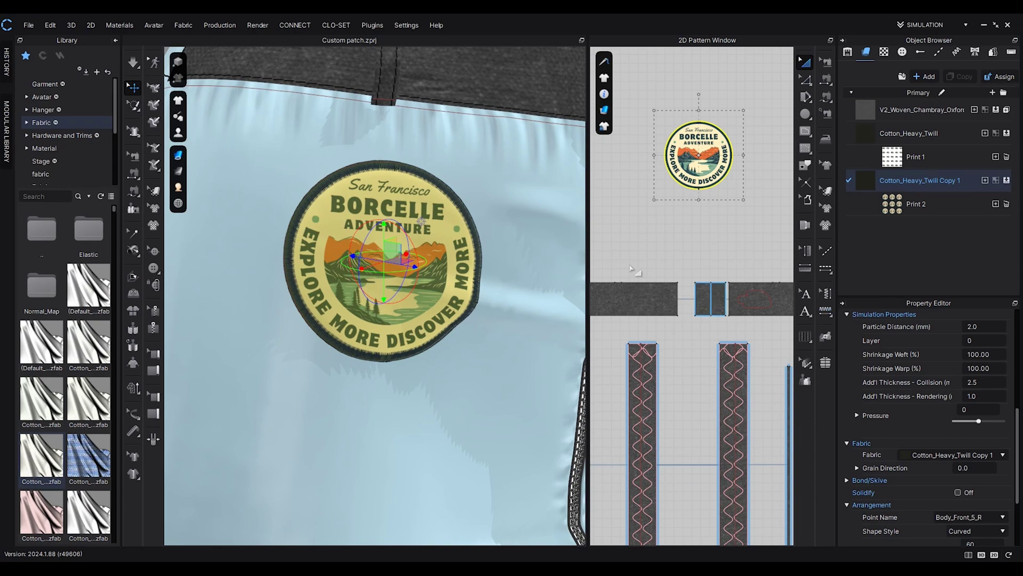
Render a close-up of the round patch on the front hip of the trousers
{"action": "left_click", "coordinate": [551, 219]}
{"action": "mouse_move", "coordinate": [486, 244]}
{"action": "right_mouse_down"}
{"action": "mouse_move", "coordinate": [459, 237]}
{"action": "mouse_move", "coordinate": [493, 235]}
{"action": "mouse_move", "coordinate": [467, 239]}
{"action": "right_mouse_up"}
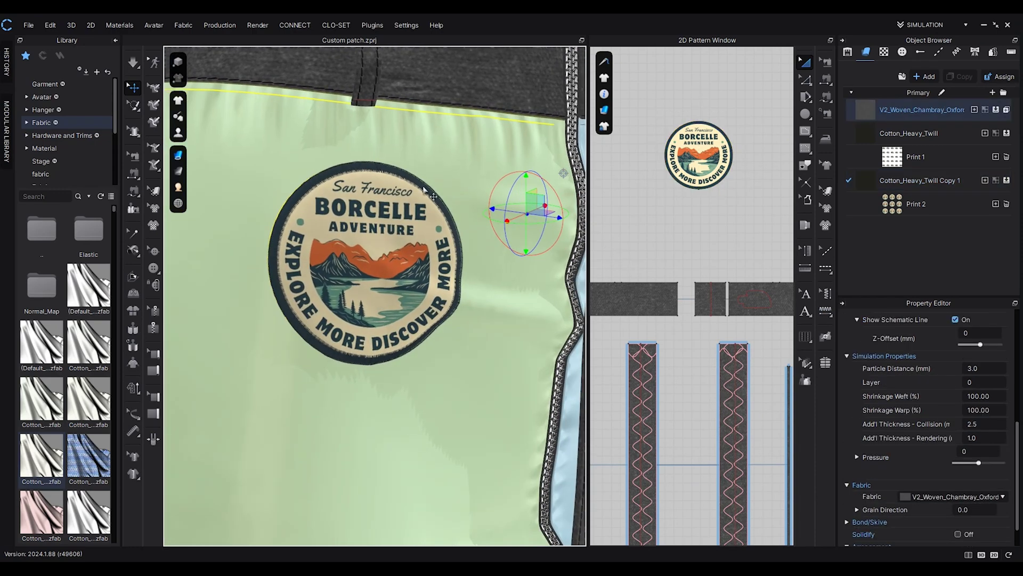
{"action": "left_click", "coordinate": [258, 25]}
{"action": "left_click", "coordinate": [261, 37]}
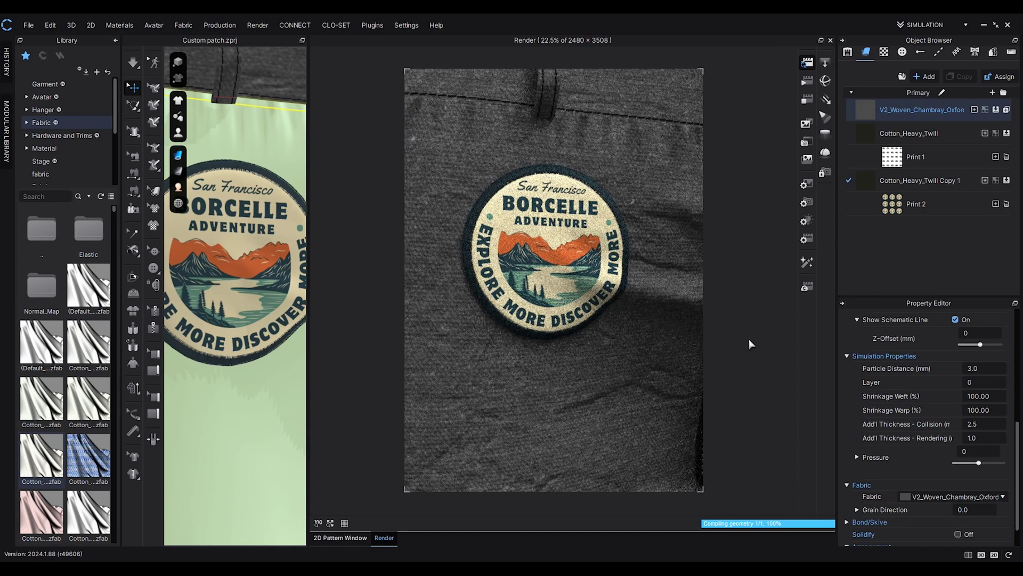
{"action": "left_click", "coordinate": [807, 62]}
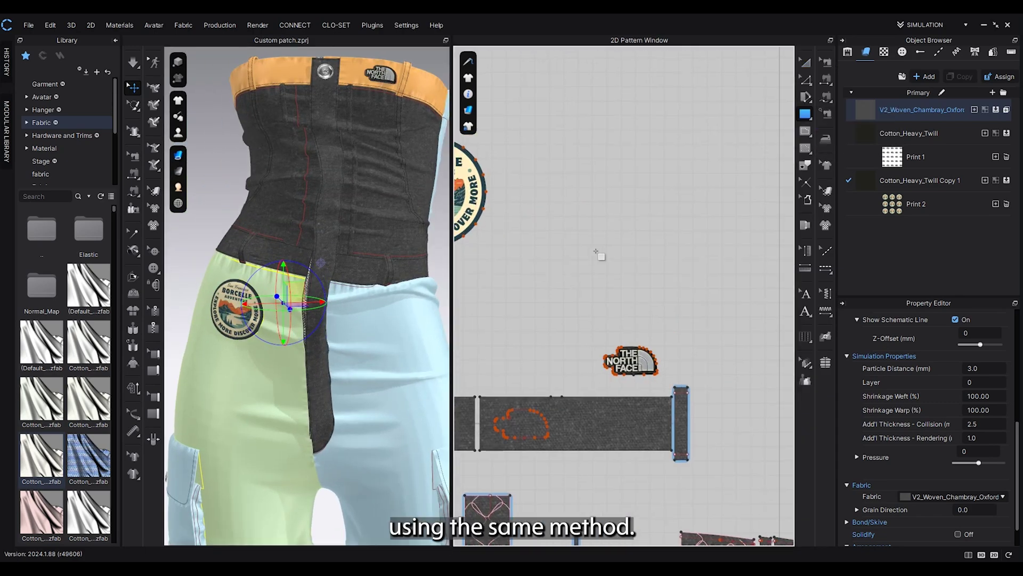
Draw a small rectangular patch above the North Face patch and replace the print on Cotton_Heavy_Twill Copy 2 with the "You are the best" image
{"action": "left_click_drag", "start_coordinate": [596, 251], "coordinate": [651, 274]}
{"action": "left_click_drag", "start_coordinate": [744, 266], "coordinate": [629, 264]}
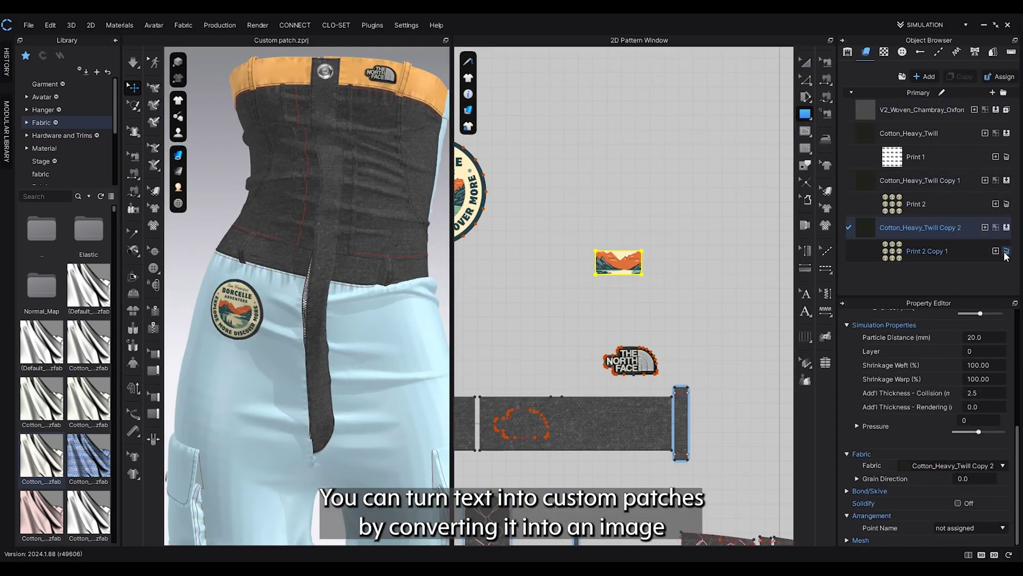
{"action": "left_click", "coordinate": [1007, 251]}
{"action": "left_click", "coordinate": [1006, 228]}
{"action": "double_click", "coordinate": [706, 275]}
Scale down and centre the "You are the best" print so the full text fits inside the rectangular patch
{"action": "left_click", "coordinate": [183, 26]}
{"action": "mouse_move", "coordinate": [194, 38]}
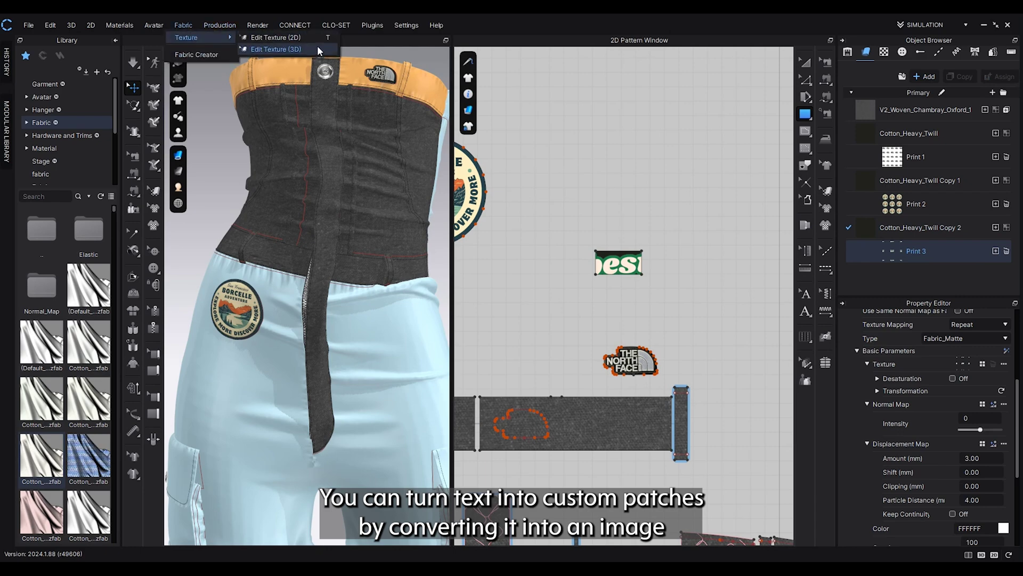
{"action": "left_click", "coordinate": [317, 49]}
{"action": "left_click", "coordinate": [610, 262]}
{"action": "left_click_drag", "start_coordinate": [754, 87], "coordinate": [746, 95]}
{"action": "left_click_drag", "start_coordinate": [612, 262], "coordinate": [625, 262]}
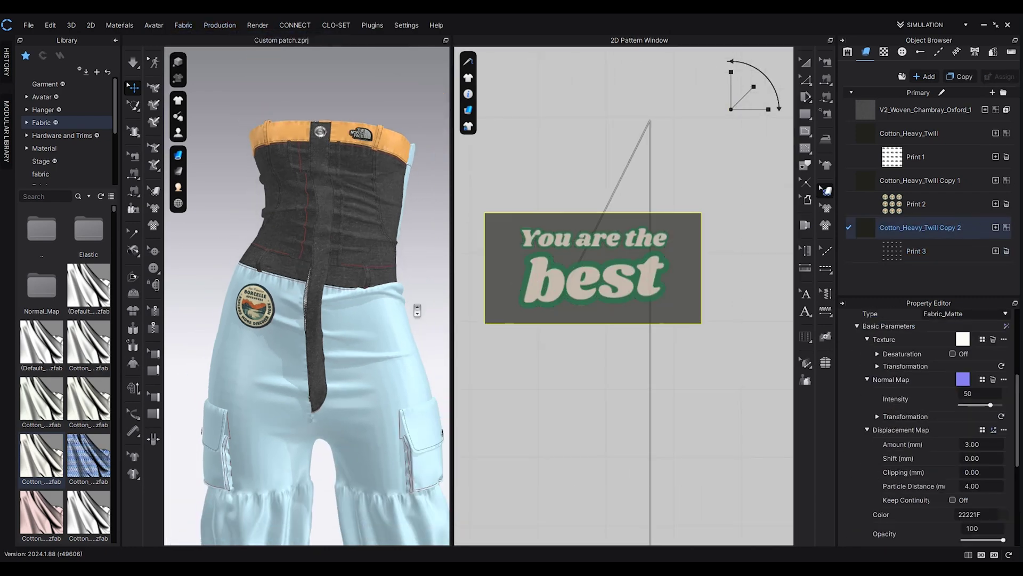
Show the avatar's arrangement points and place the text patch on the left front hip at Body_Front_4_L
{"action": "left_click", "coordinate": [178, 133]}
{"action": "left_click", "coordinate": [251, 167]}
{"action": "left_click", "coordinate": [805, 62]}
{"action": "left_click", "coordinate": [594, 268]}
{"action": "left_click", "coordinate": [337, 286]}
{"action": "scroll", "coordinate": [352, 281], "scroll_direction": "up", "scroll_amount": 5}
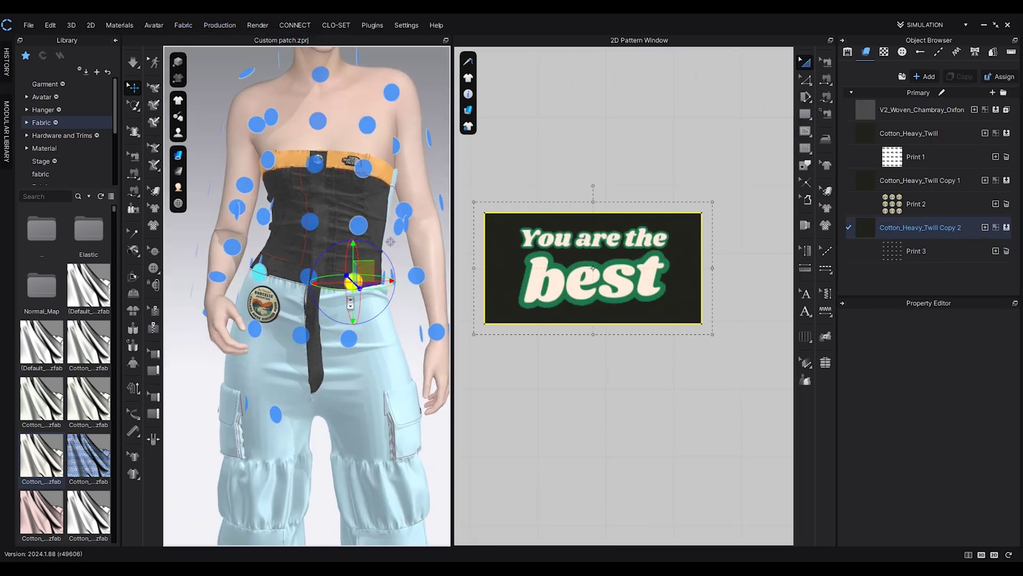
{"action": "left_click_drag", "start_coordinate": [369, 270], "coordinate": [369, 318]}
Enlarge the text patch slightly and recolour its fabric, Cotton_Heavy_Twill Copy 2, to cream
{"action": "left_click_drag", "start_coordinate": [713, 334], "coordinate": [719, 340]}
{"action": "scroll", "coordinate": [344, 306], "scroll_direction": "up", "scroll_amount": 5}
{"action": "left_click", "coordinate": [920, 228]}
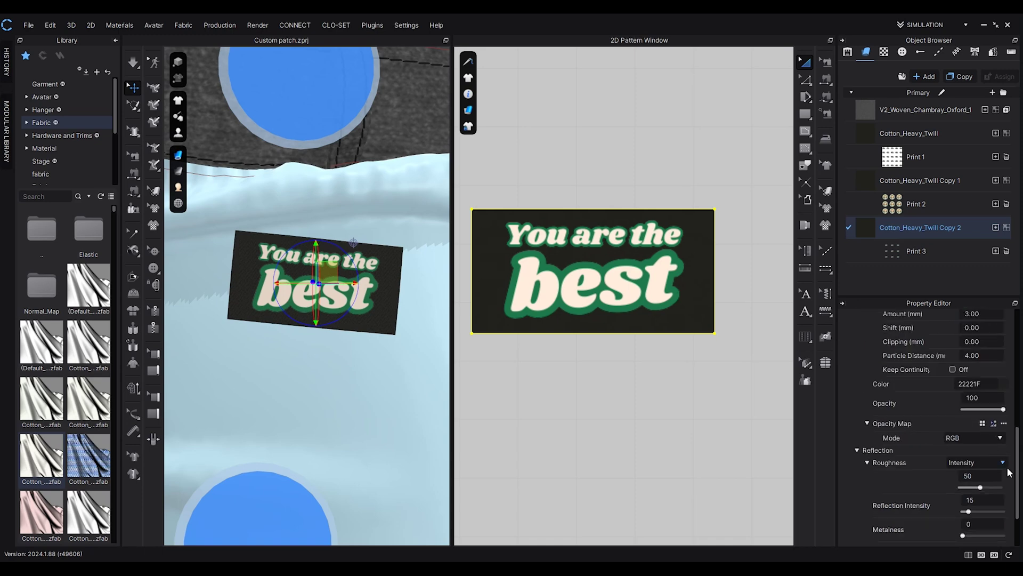
{"action": "left_click", "coordinate": [980, 511]}
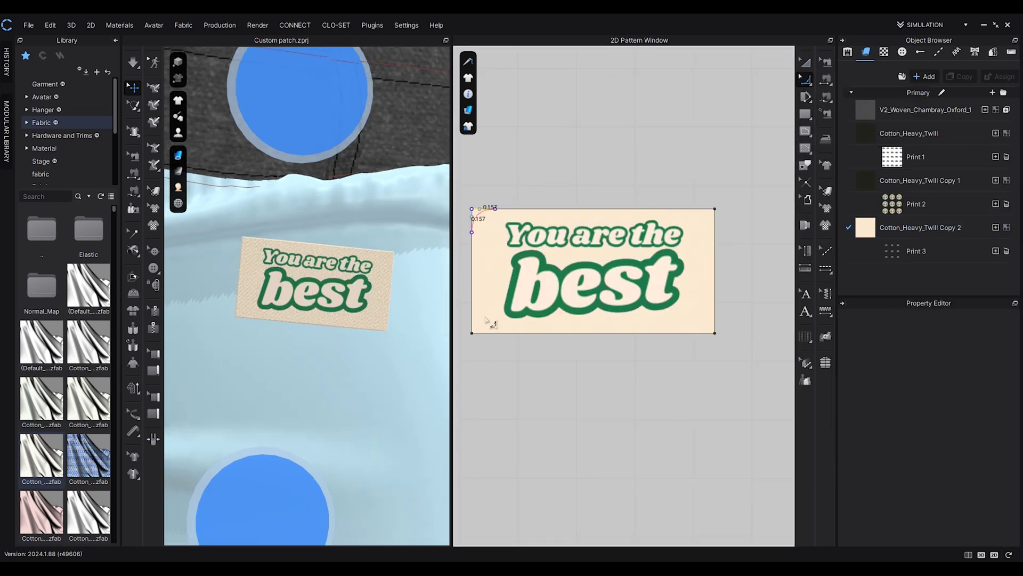
Round the other three corners of the text patch with 0.157 in curves and select the curve end points along its left side
{"action": "left_click_drag", "start_coordinate": [472, 334], "coordinate": [483, 313]}
{"action": "left_click_drag", "start_coordinate": [715, 209], "coordinate": [704, 219]}
{"action": "left_click_drag", "start_coordinate": [715, 334], "coordinate": [704, 322]}
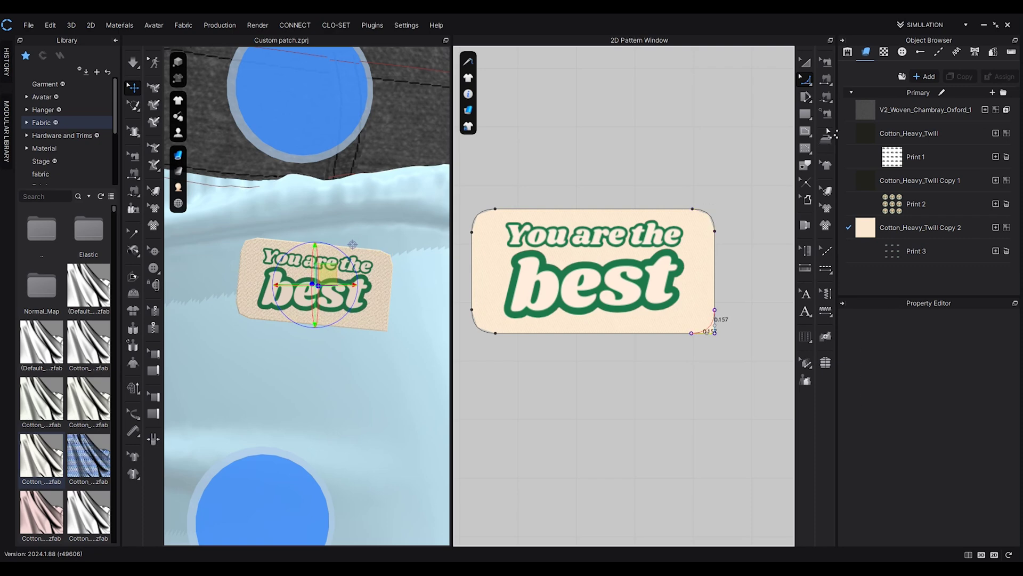
{"action": "left_click", "coordinate": [806, 80]}
{"action": "left_click", "coordinate": [832, 81]}
{"action": "left_click", "coordinate": [495, 209]}
{"action": "left_click", "coordinate": [472, 232], "text": "shift"}
{"action": "left_click", "coordinate": [472, 309], "text": "shift"}
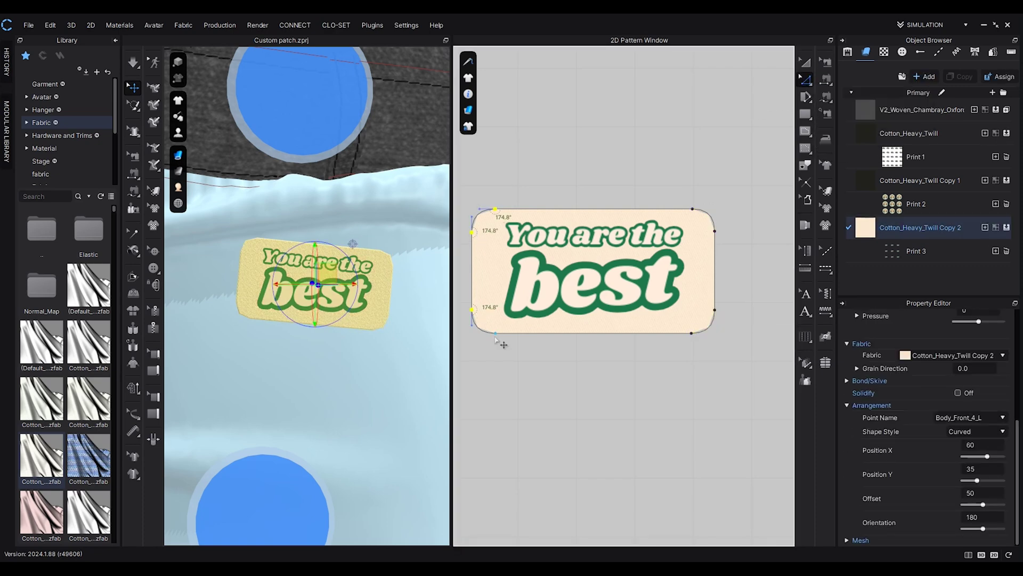
{"action": "left_click", "coordinate": [769, 320]}
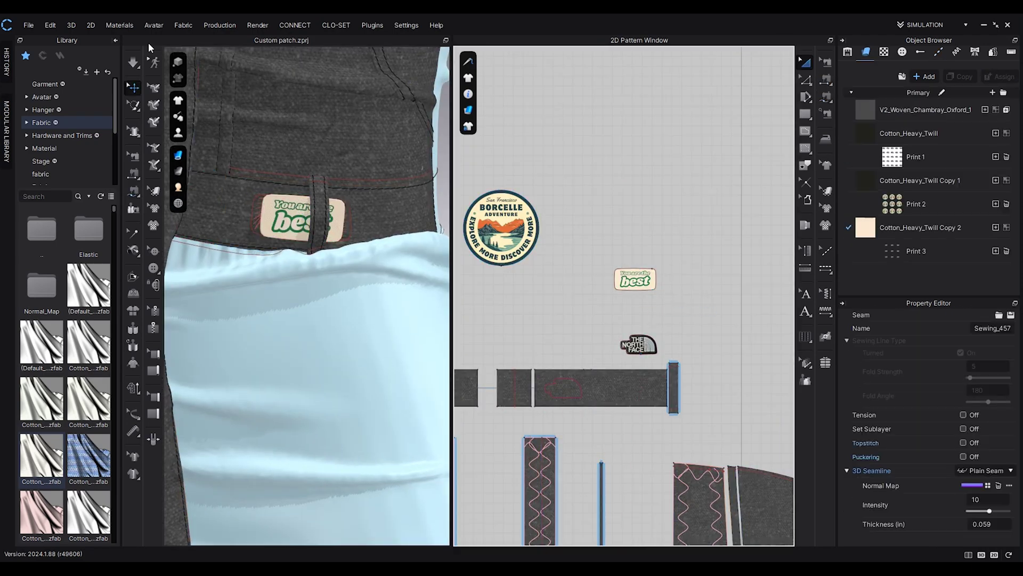
Simulate the garment to attach the "You are the best" patch to the waistband under the belt loop
{"action": "left_click", "coordinate": [134, 63]}
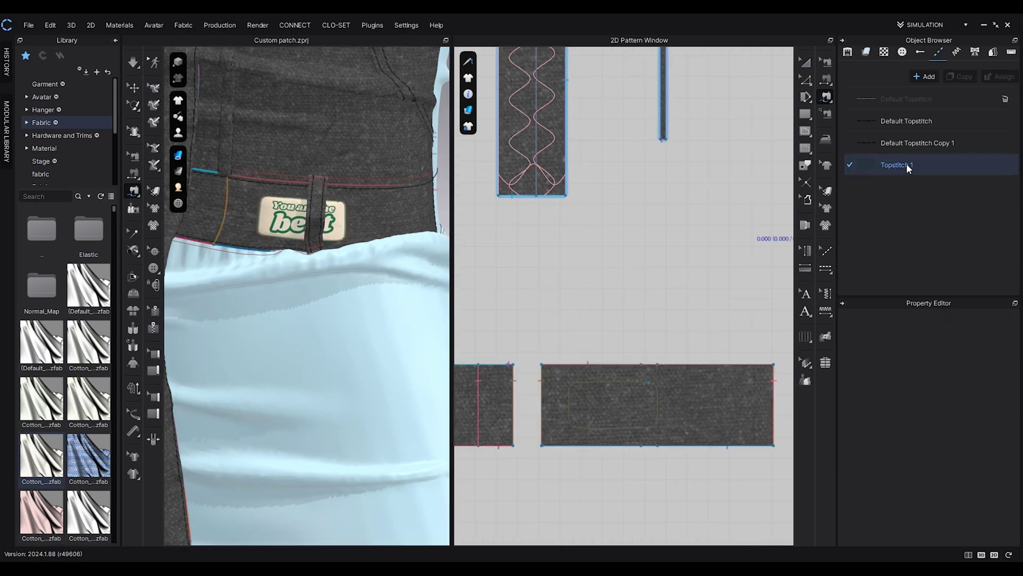
Recolour the topstitch Topstitch 1 Copy 1 to cream FFEEDC and open the render view for the text patch
{"action": "left_click", "coordinate": [909, 187]}
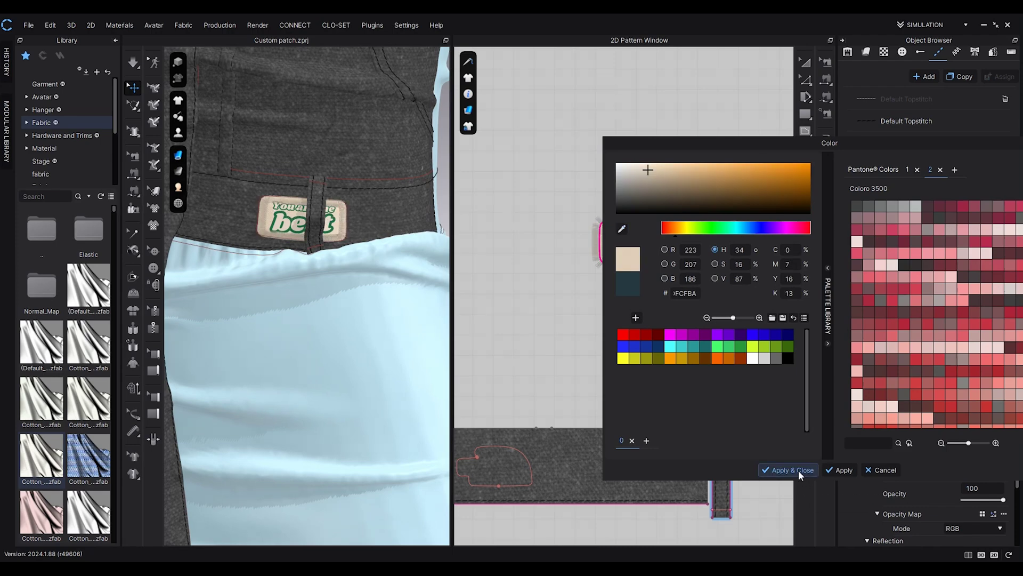
{"action": "left_click", "coordinate": [783, 468]}
{"action": "scroll", "coordinate": [991, 418], "scroll_direction": "up", "scroll_amount": 5}
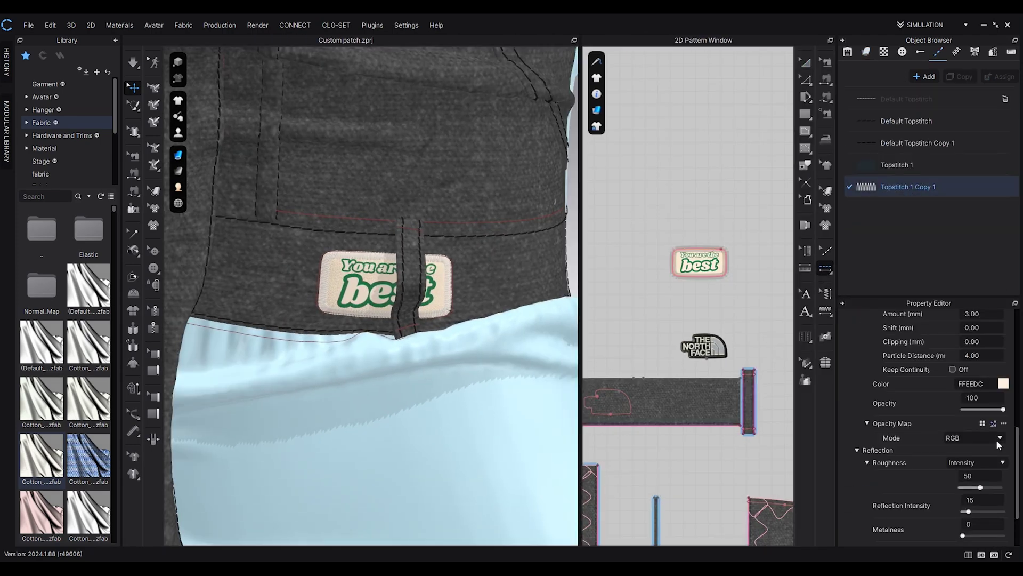
{"action": "left_click", "coordinate": [257, 25]}
{"action": "left_click", "coordinate": [294, 54]}
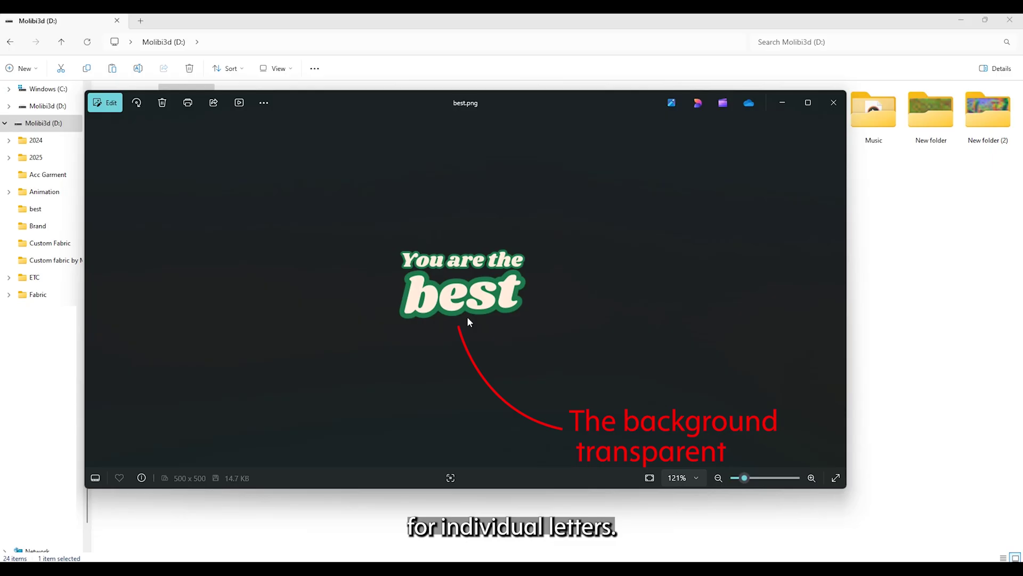
Examine the background of the text artwork best.png in the image viewer
{"action": "scroll", "coordinate": [468, 317], "scroll_direction": "up", "scroll_amount": 1}
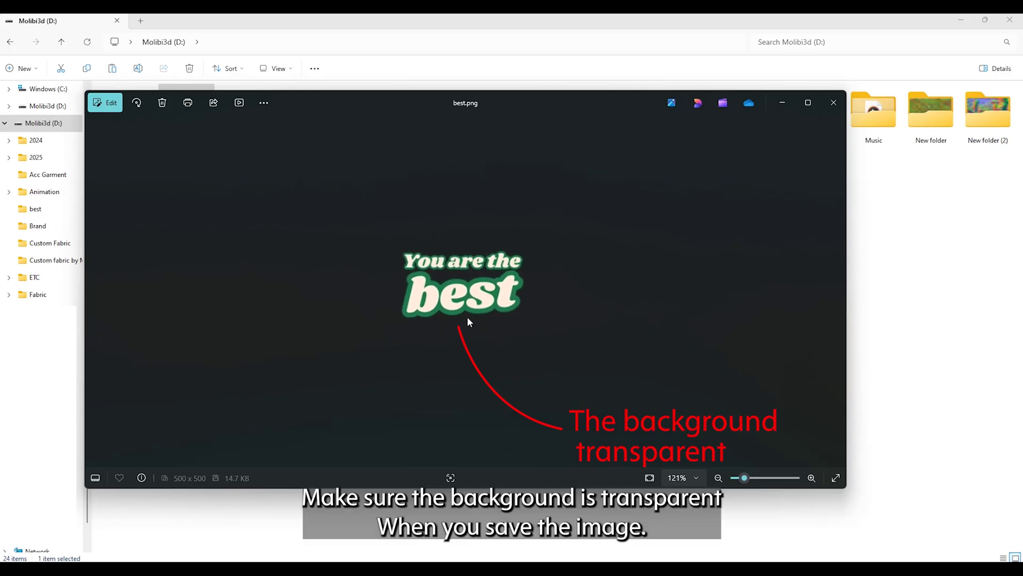
{"action": "scroll", "coordinate": [481, 315], "scroll_direction": "down", "scroll_amount": 1}
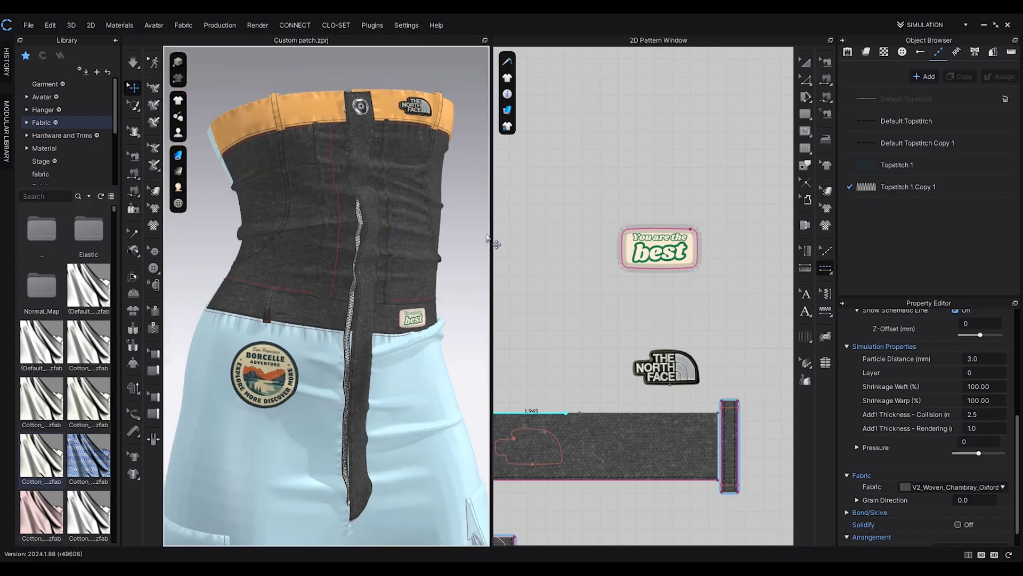
Select all garment patterns and toggle Freeze on them to clear the frozen state of the skirt pieces
{"action": "right_click_drag", "start_coordinate": [469, 274], "coordinate": [504, 274]}
{"action": "left_click", "coordinate": [807, 64]}
{"action": "scroll", "coordinate": [708, 266], "scroll_direction": "down", "scroll_amount": 10}
{"action": "key", "text": "ctrl+a"}
{"action": "right_click", "coordinate": [447, 200]}
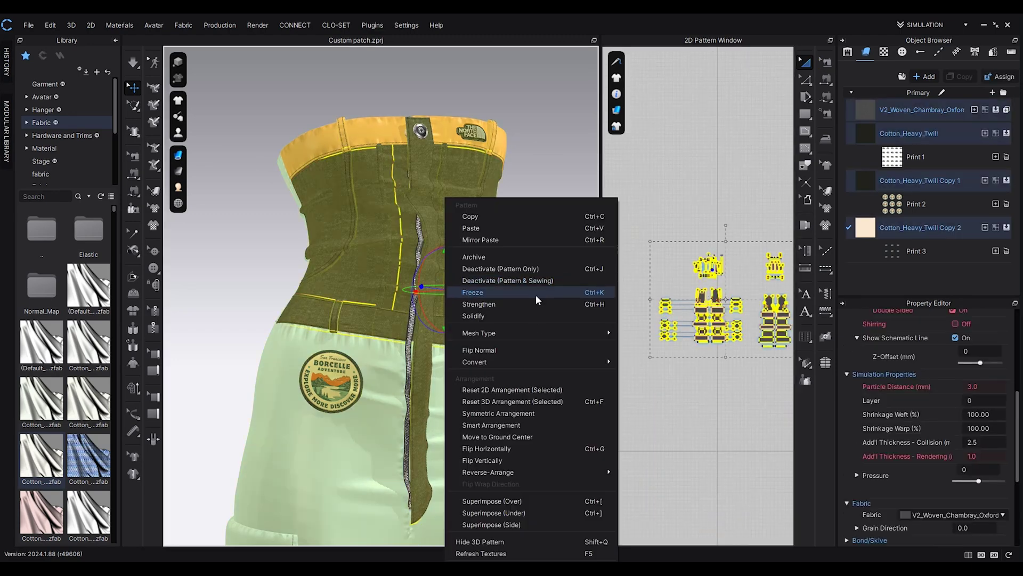
{"action": "left_click", "coordinate": [536, 297]}
Remove the strengthening from the orange upper band pieces and the centre front closure
{"action": "right_click", "coordinate": [366, 133]}
{"action": "right_click", "coordinate": [320, 147]}
{"action": "left_click", "coordinate": [402, 253]}
{"action": "right_click", "coordinate": [474, 140]}
{"action": "left_click", "coordinate": [543, 245]}
{"action": "right_click", "coordinate": [418, 134]}
{"action": "left_click", "coordinate": [496, 241]}
{"action": "left_click", "coordinate": [516, 261]}
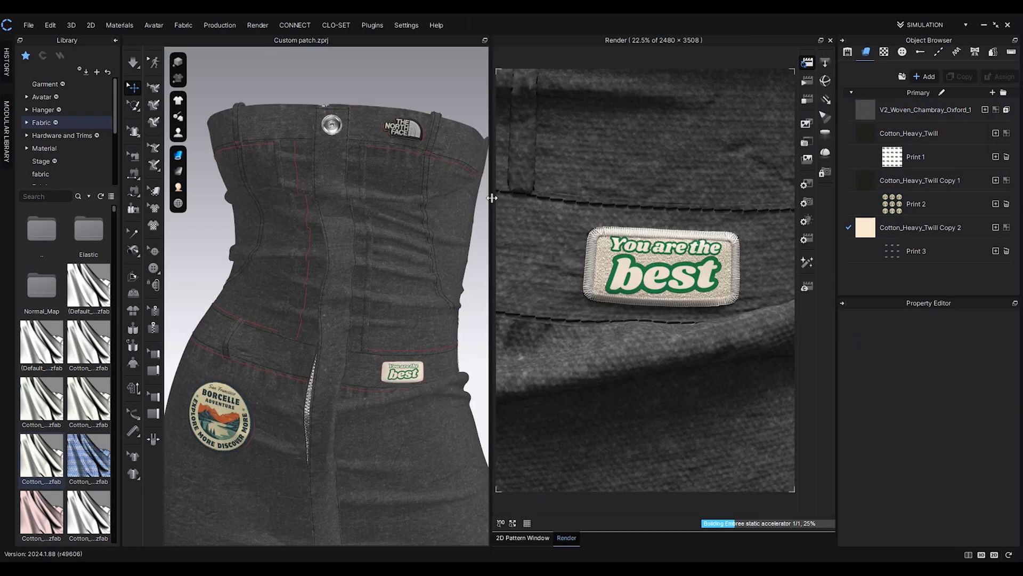
Render the whole garment front in the enlarged render view, turned so all three patches show
{"action": "left_click_drag", "start_coordinate": [491, 197], "coordinate": [340, 508]}
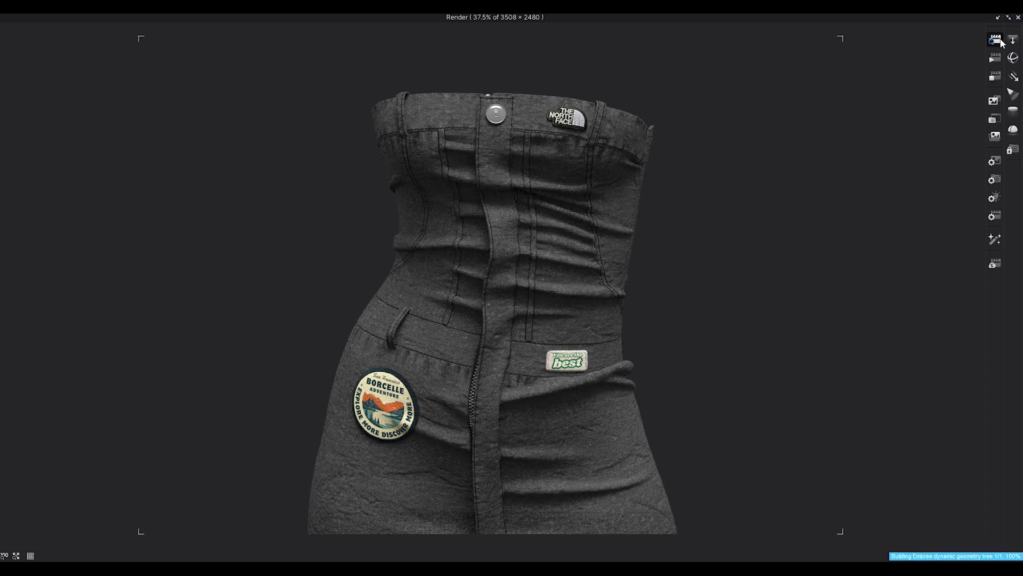
{"action": "right_click_drag", "start_coordinate": [164, 510], "coordinate": [179, 502]}
{"action": "scroll", "coordinate": [179, 502], "scroll_direction": "up", "scroll_amount": 1}
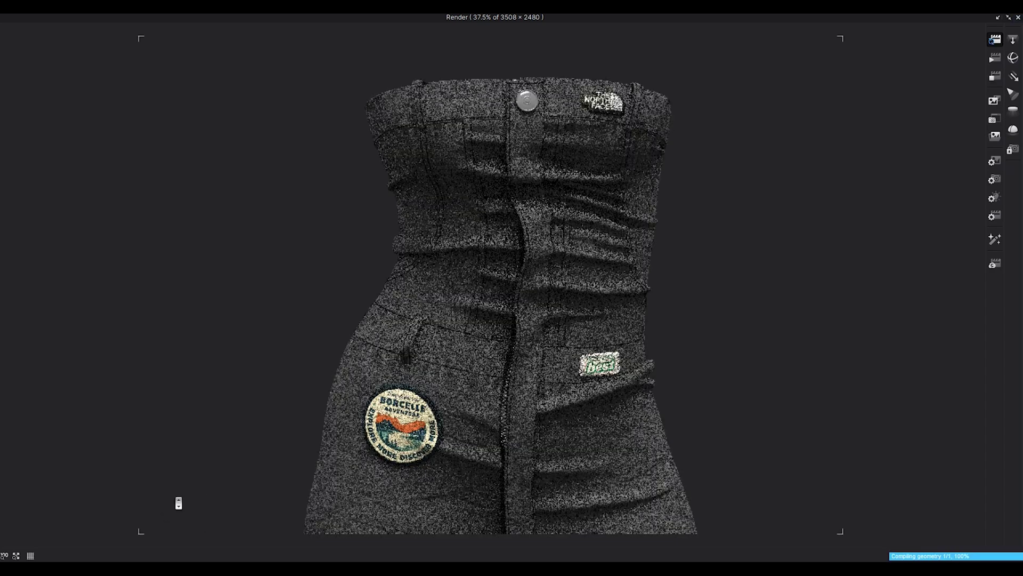